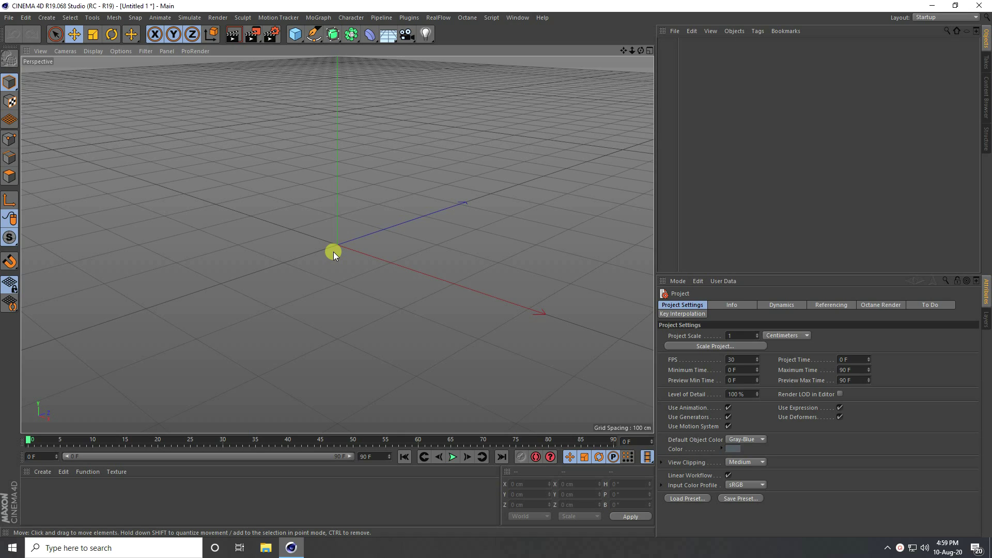
Add a torus primitive and set its orientation to +Z
{"action": "left_click", "coordinate": [295, 34]}
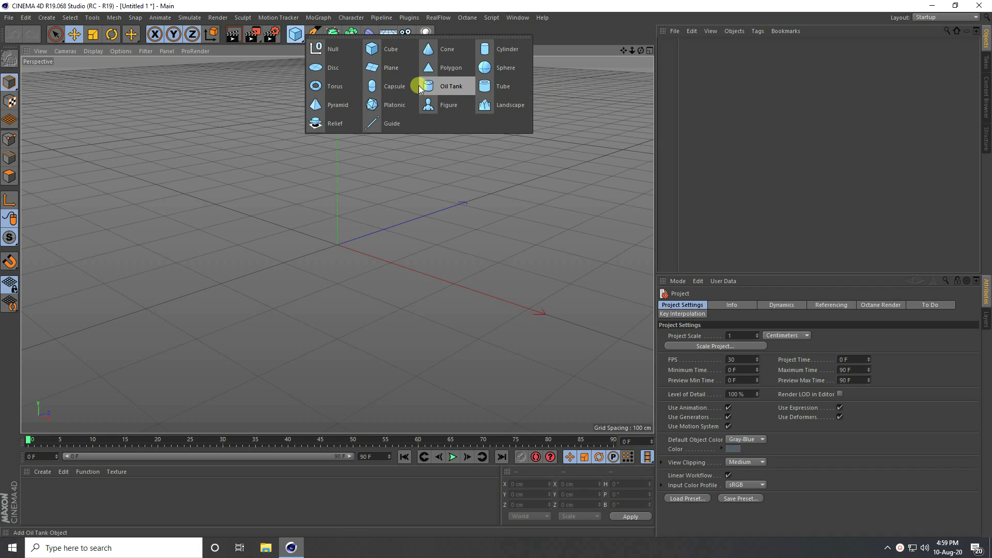
{"action": "left_click", "coordinate": [336, 92]}
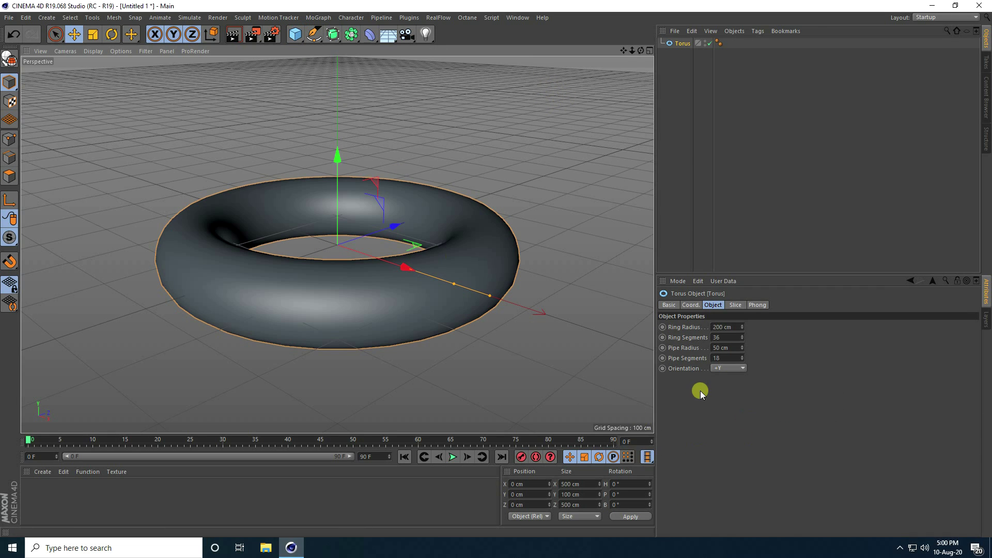
{"action": "left_click", "coordinate": [736, 369]}
{"action": "left_click", "coordinate": [723, 419]}
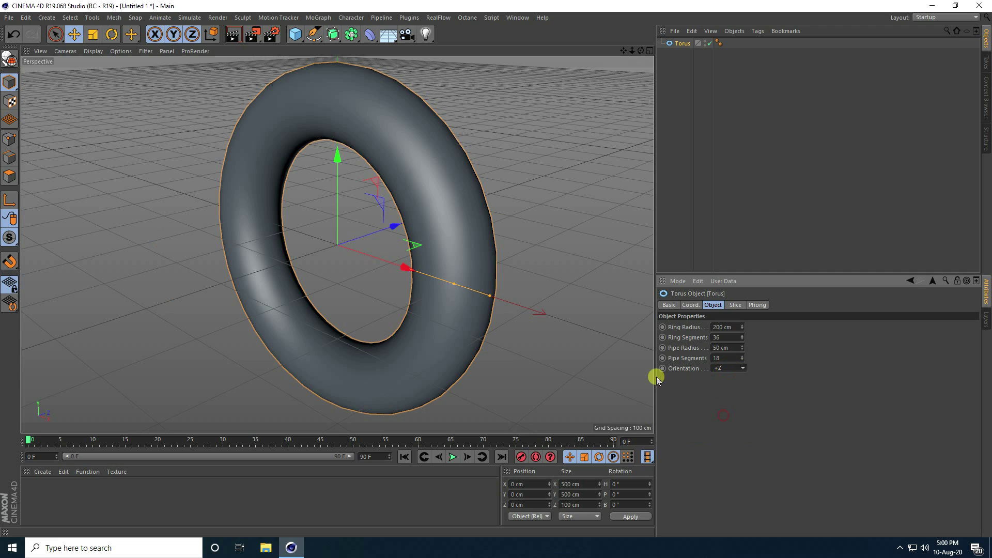
Set the torus's ring radius to 50 cm and its pipe radius to 12 cm
{"action": "left_click_drag", "start_coordinate": [336, 178], "coordinate": [333, 237], "text": "alt"}
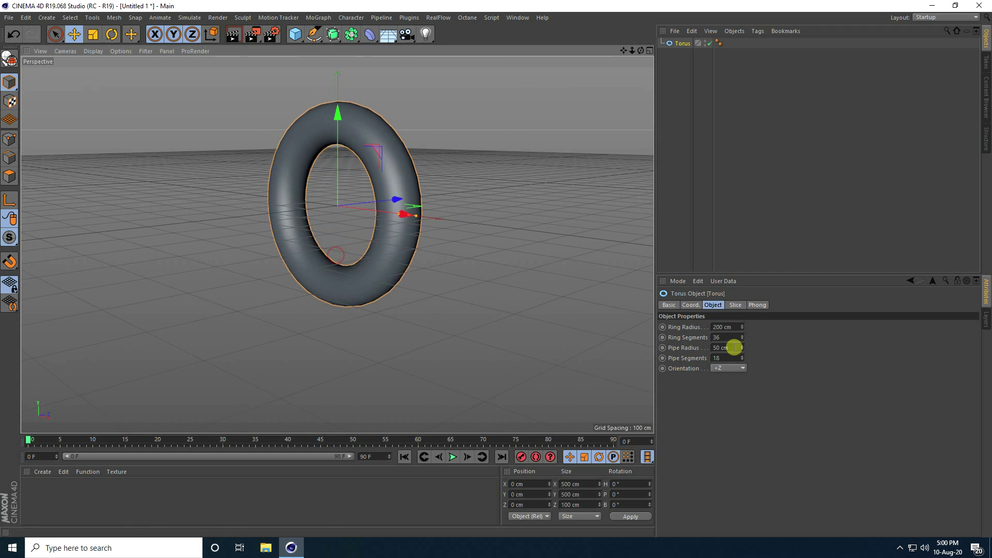
{"action": "left_click", "coordinate": [735, 326]}
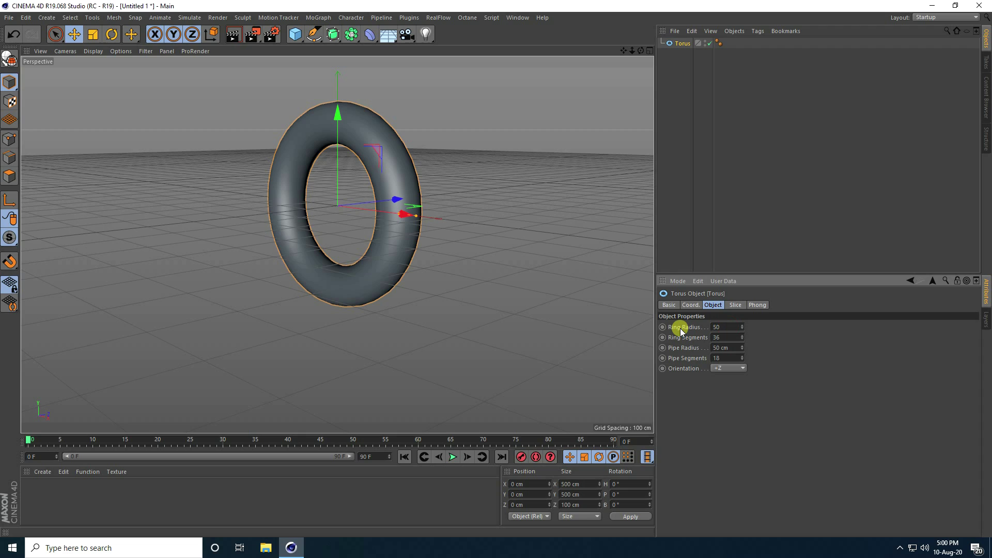
{"action": "key", "text": "Tab"}
{"action": "key", "text": "Tab"}
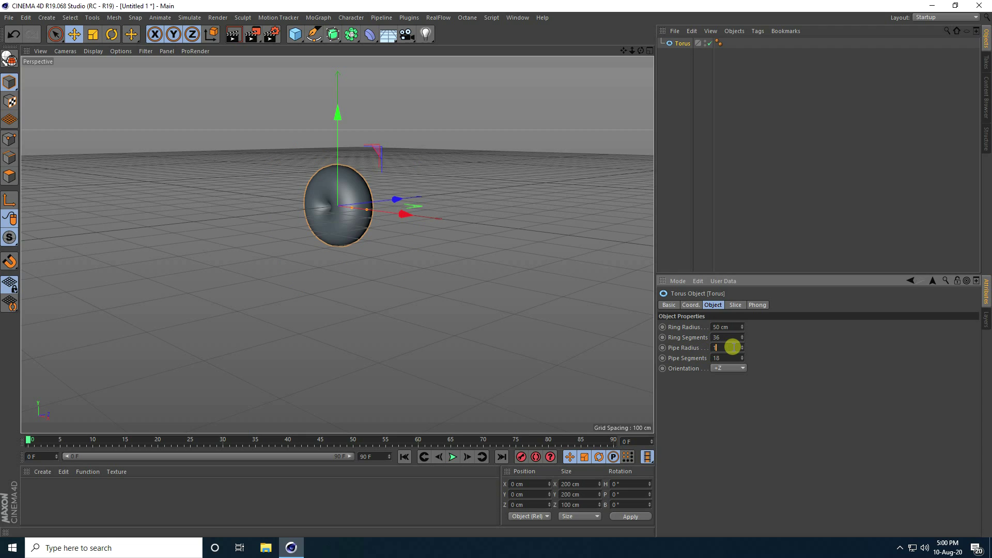
{"action": "type", "text": "12"}
{"action": "key", "text": "Return"}
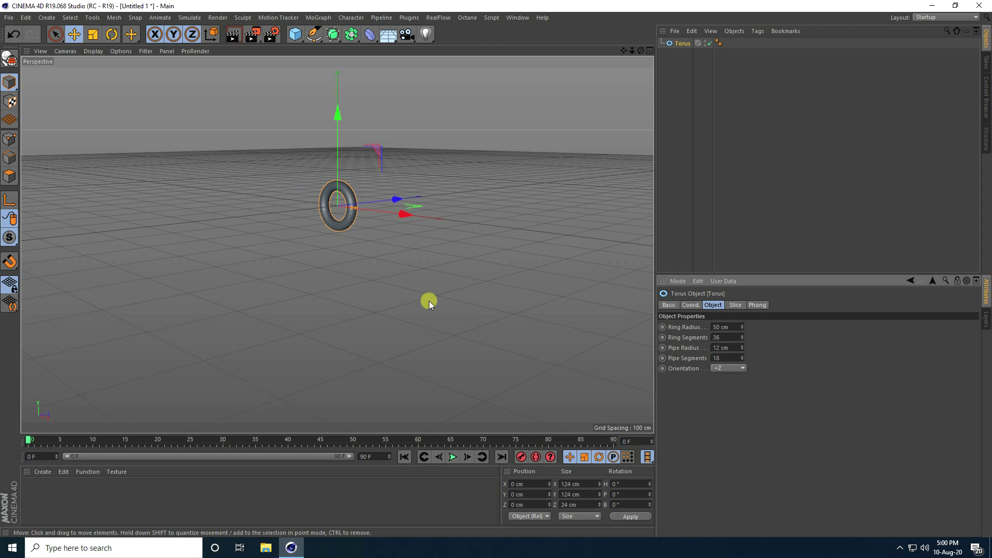
Duplicate the torus about 259 cm along Z and give the copy a 120 cm ring radius and 6 cm pipe radius
{"action": "left_click_drag", "start_coordinate": [349, 181], "coordinate": [410, 213], "text": "alt"}
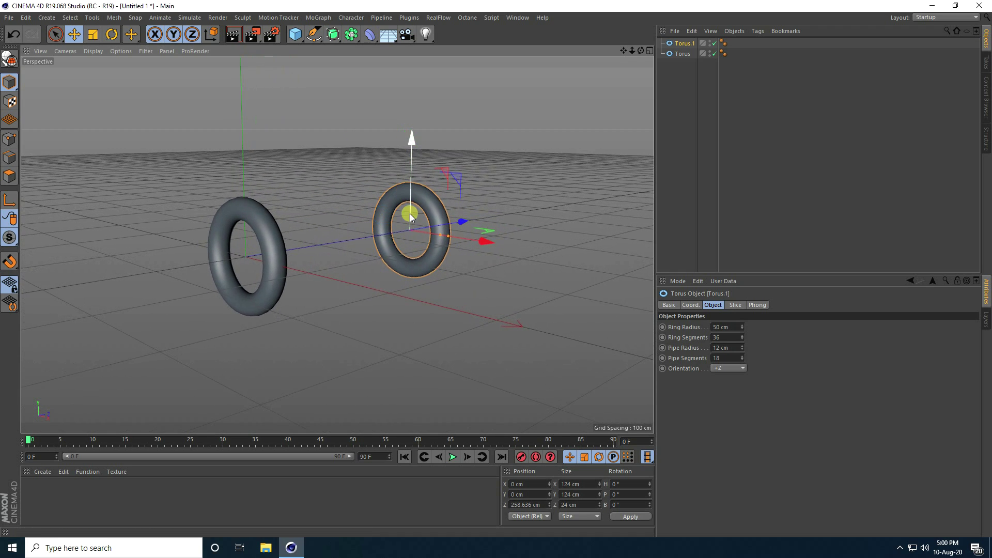
{"action": "left_click_drag", "start_coordinate": [742, 325], "coordinate": [742, 325]}
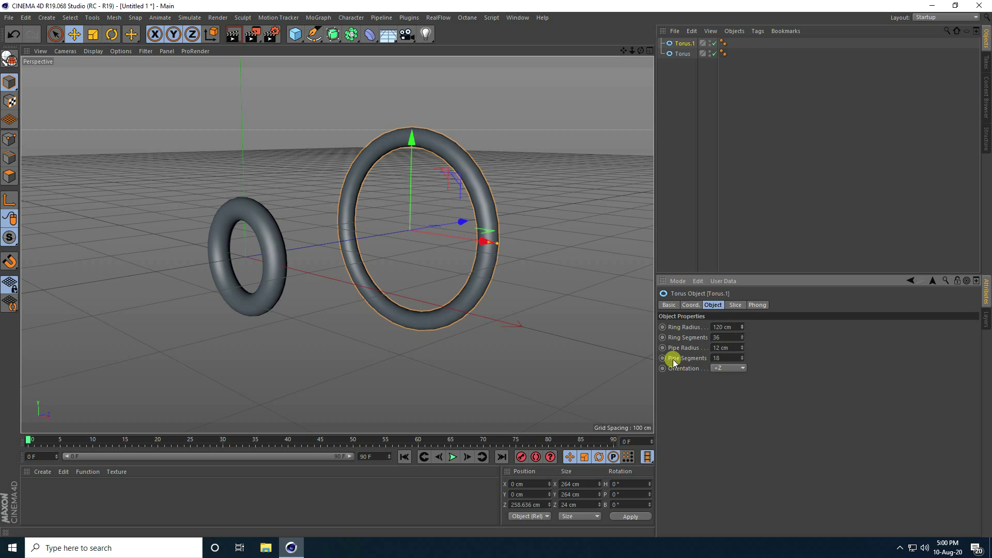
{"action": "left_click_drag", "start_coordinate": [742, 350], "coordinate": [710, 342]}
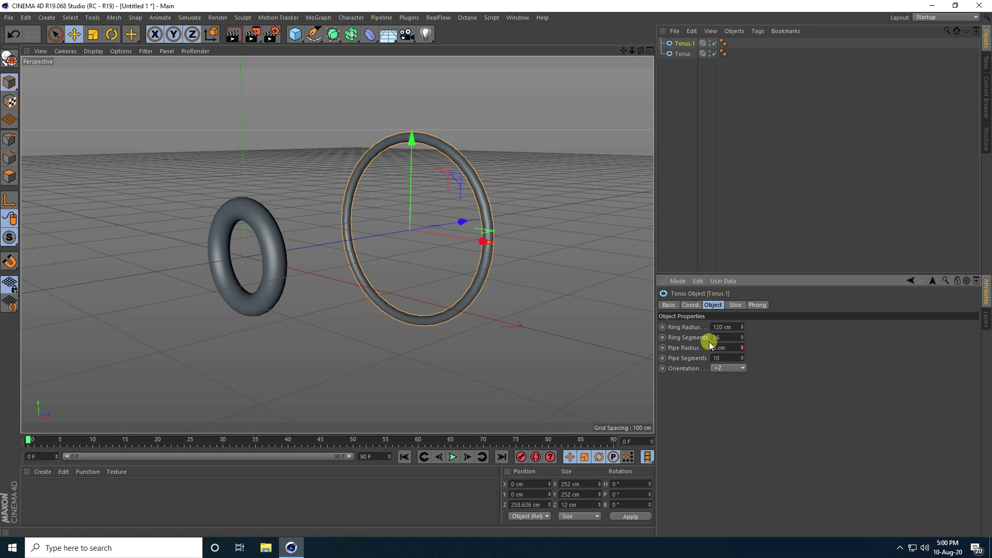
{"action": "mouse_move", "coordinate": [401, 269]}
{"action": "left_mouse_down", "text": "alt"}
{"action": "mouse_move", "coordinate": [444, 260]}
{"action": "mouse_move", "coordinate": [409, 259]}
{"action": "left_mouse_up", "text": "alt"}
{"action": "right_click_drag", "start_coordinate": [409, 260], "coordinate": [461, 244], "text": "alt"}
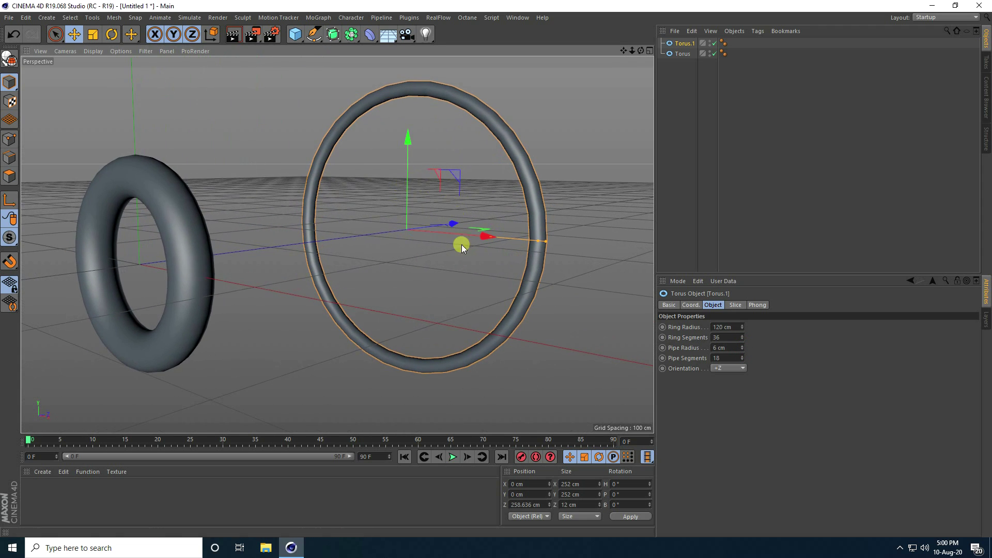
{"action": "left_click", "coordinate": [295, 34]}
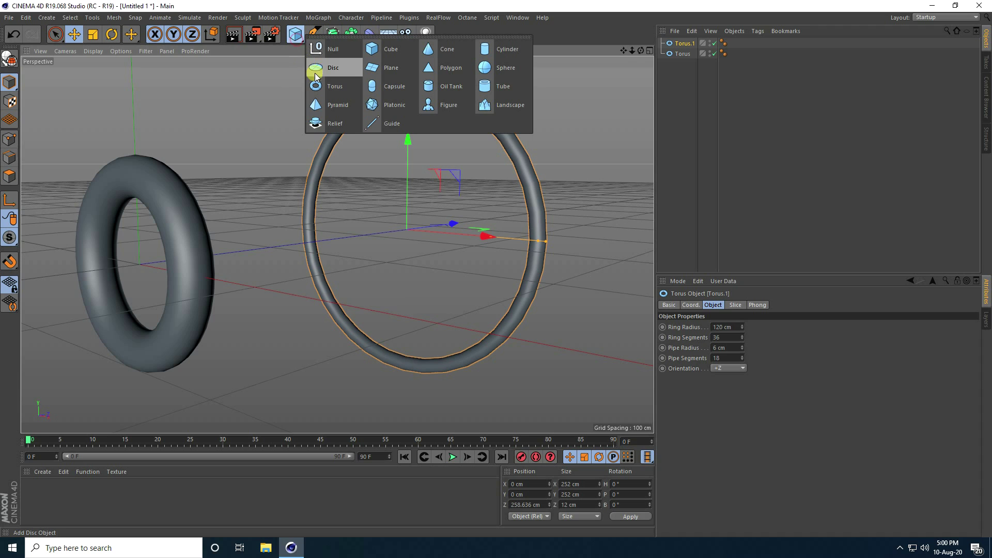
{"action": "left_click", "coordinate": [331, 85]}
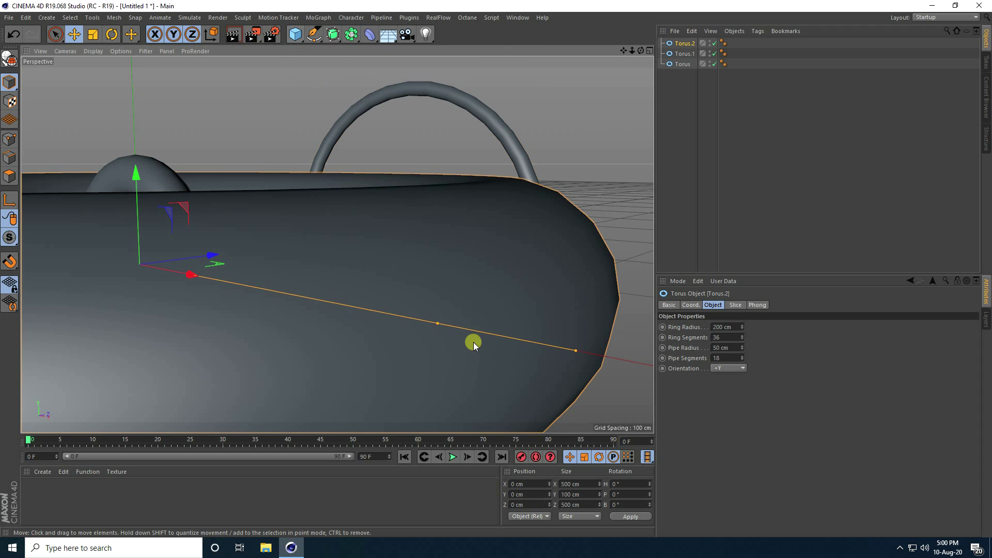
{"action": "left_click", "coordinate": [721, 368]}
{"action": "left_click", "coordinate": [720, 417]}
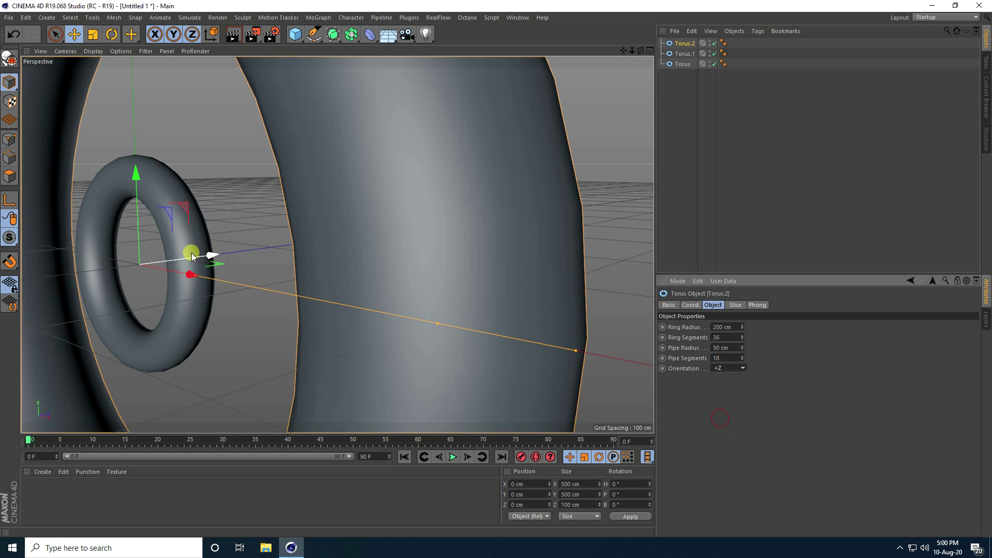
{"action": "left_click_drag", "start_coordinate": [191, 255], "coordinate": [430, 226]}
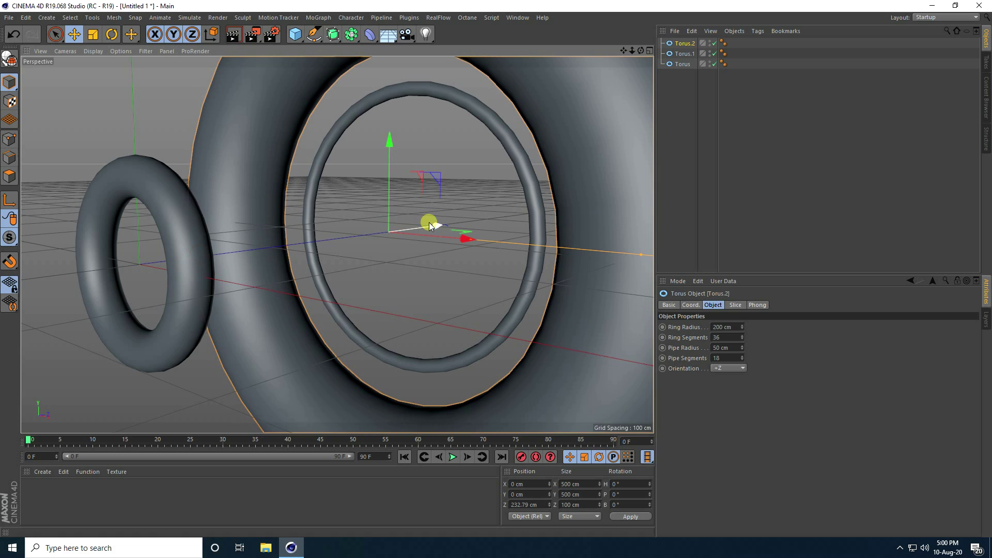
{"action": "key", "text": "Delete"}
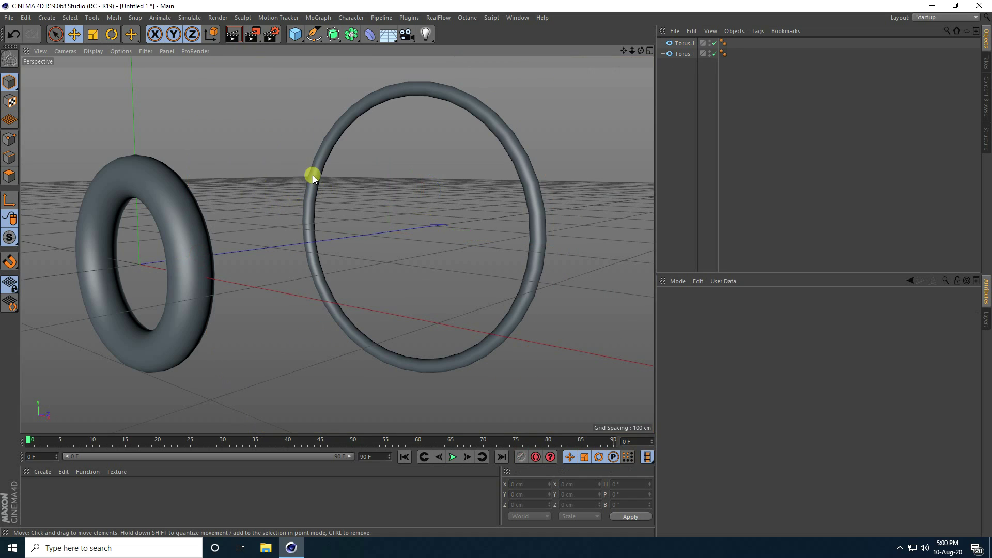
Duplicate the large torus in place and scale the copy down to a ring radius of about 56 cm
{"action": "left_click", "coordinate": [324, 163]}
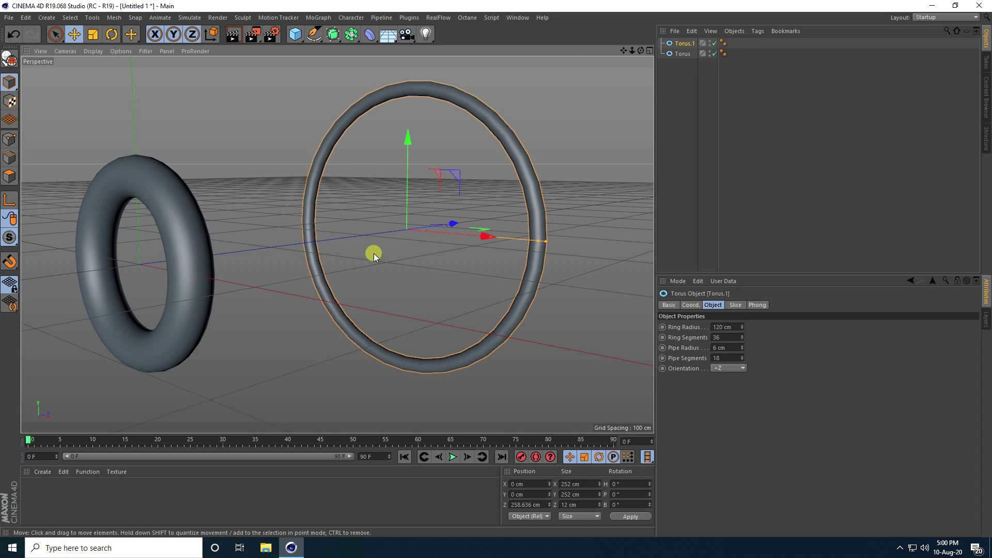
{"action": "key", "text": "ctrl+c"}
{"action": "key", "text": "ctrl+v"}
{"action": "left_click", "coordinate": [93, 34]}
{"action": "left_click_drag", "start_coordinate": [385, 179], "coordinate": [365, 348]}
{"action": "left_click", "coordinate": [681, 45]}
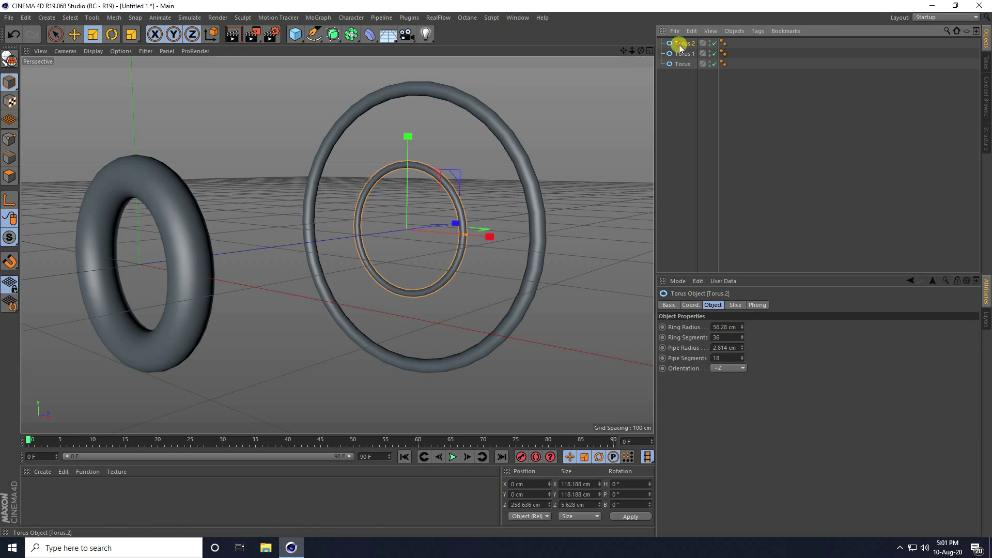
Slice the scaled-down inner torus from 0° to 180° and rotate the half ring to a bank angle of 90°
{"action": "left_click", "coordinate": [735, 305]}
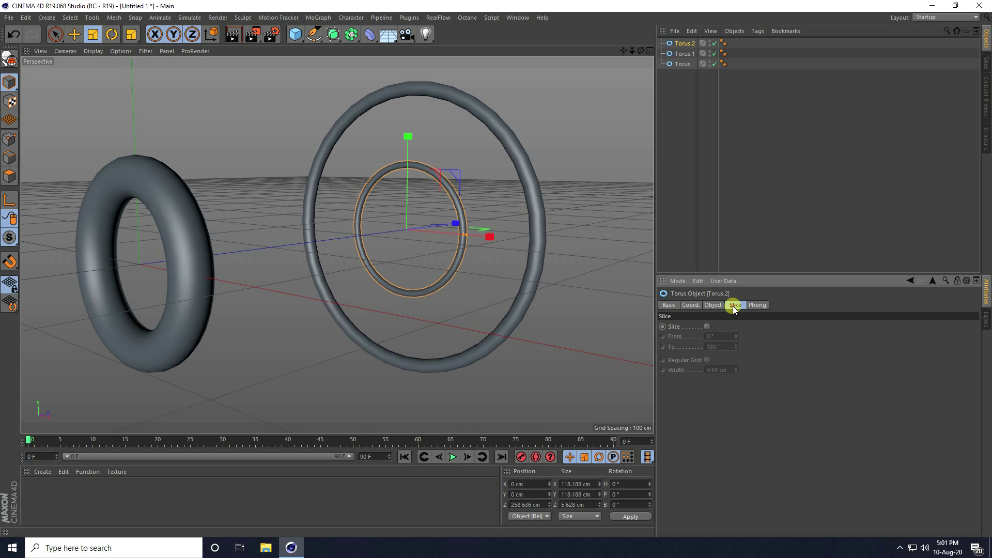
{"action": "left_click", "coordinate": [707, 326]}
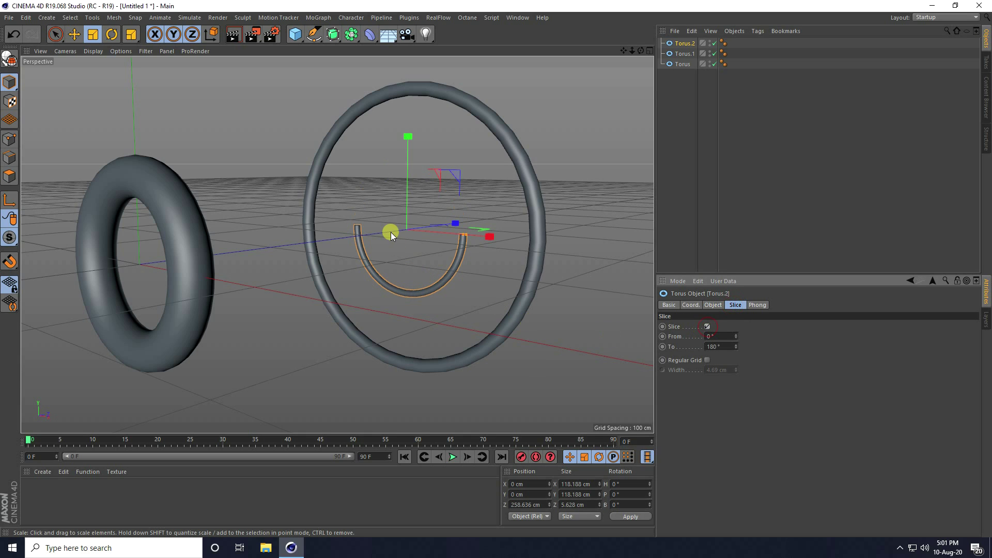
{"action": "left_click", "coordinate": [111, 34]}
{"action": "left_click_drag", "start_coordinate": [451, 201], "coordinate": [439, 299]}
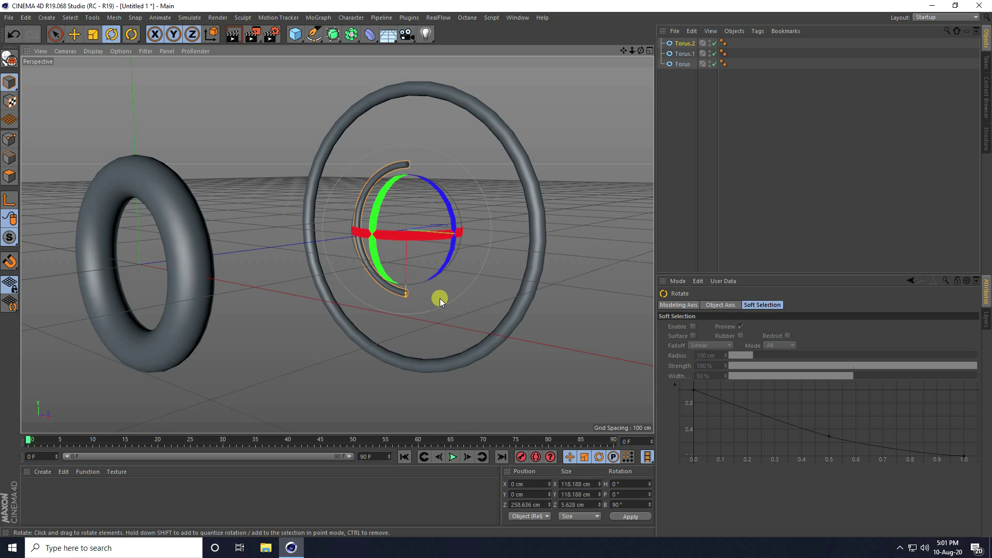
{"action": "left_click", "coordinate": [75, 34]}
{"action": "left_click", "coordinate": [393, 163]}
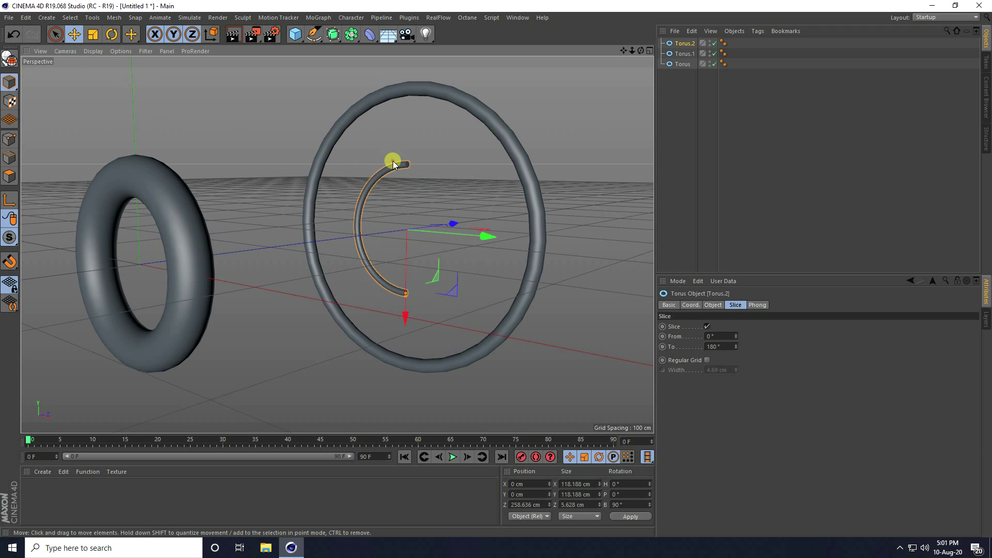
Set the inner half ring's pipe radius to 1 cm
{"action": "scroll", "coordinate": [402, 172], "scroll_direction": "up", "scroll_amount": 3}
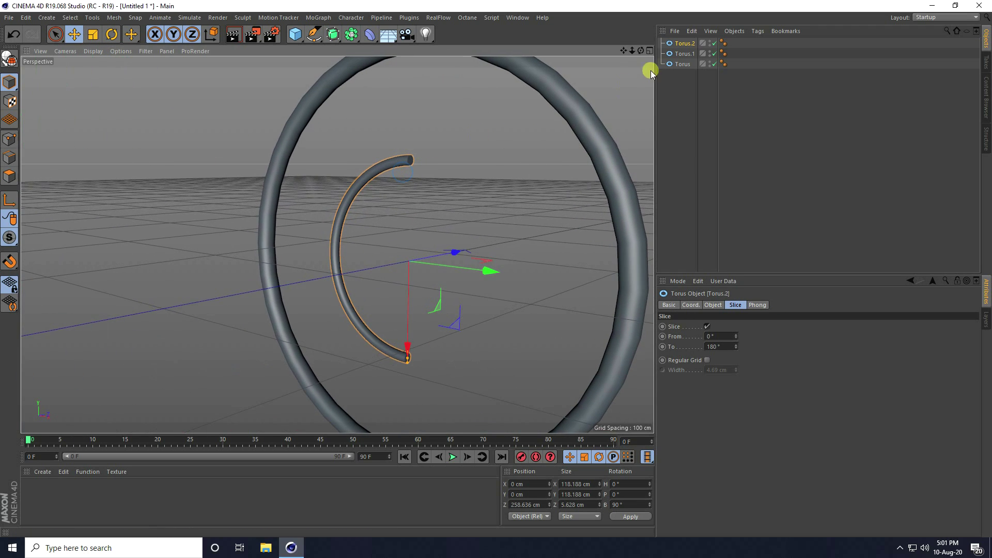
{"action": "left_click", "coordinate": [714, 305]}
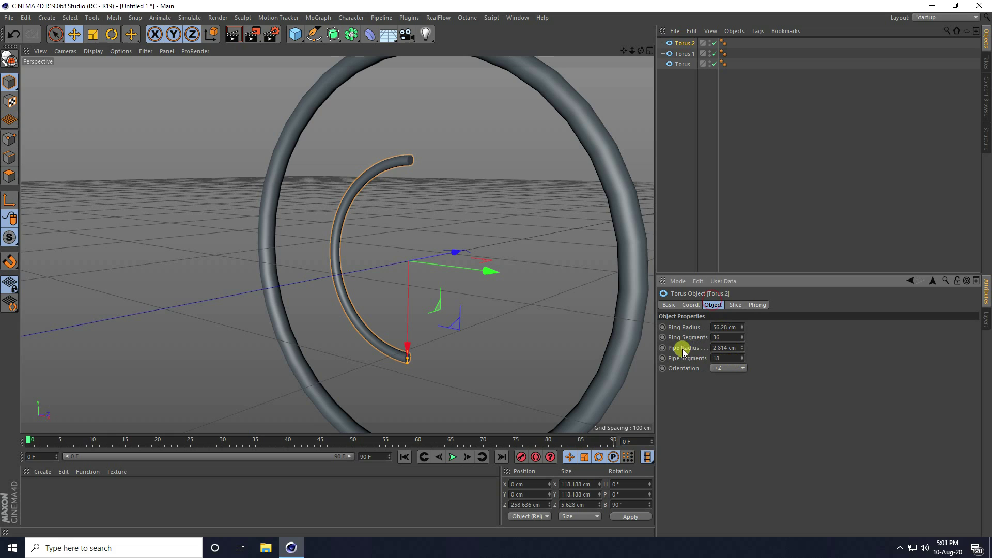
{"action": "left_click", "coordinate": [726, 347]}
{"action": "type", "text": "1"}
{"action": "key", "text": "Return"}
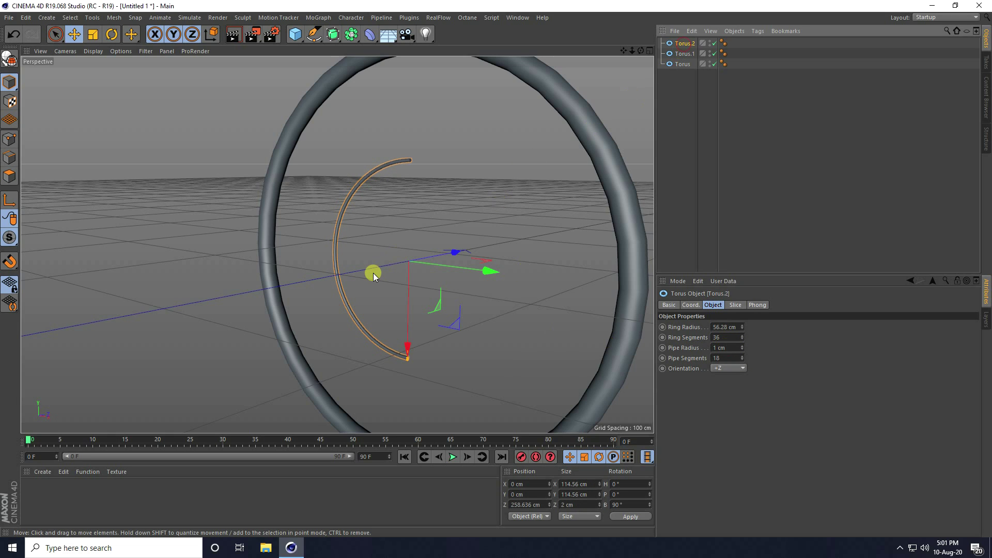
Duplicate the inner half ring and rotate the copy to a bank angle of 270° to complete the circle
{"action": "key", "text": "ctrl+c"}
{"action": "key", "text": "ctrl+v"}
{"action": "left_click", "coordinate": [132, 35]}
{"action": "left_click_drag", "start_coordinate": [442, 227], "coordinate": [337, 350]}
{"action": "left_click", "coordinate": [74, 34]}
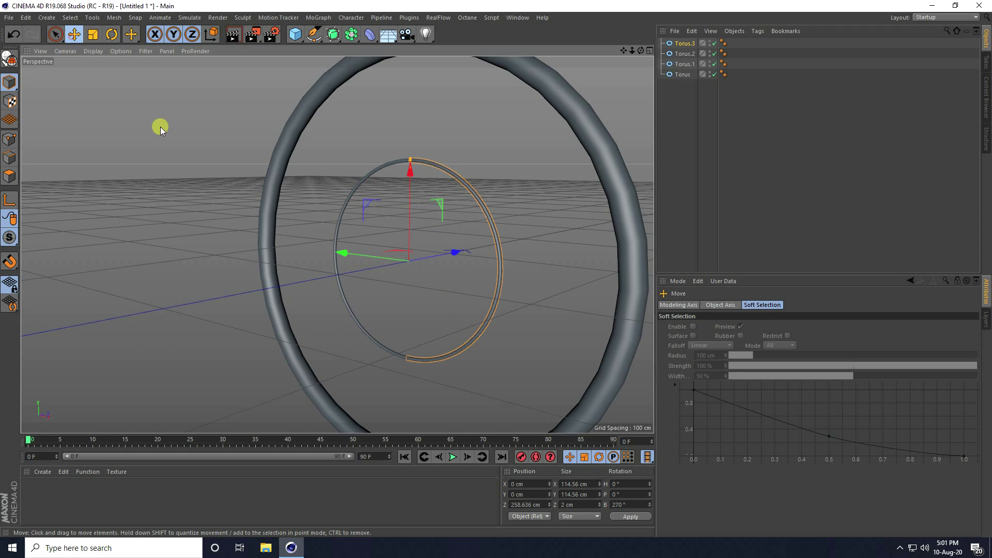
Duplicate the small thick torus and the large outer torus, keeping both copies in place
{"action": "left_click", "coordinate": [469, 199]}
{"action": "scroll", "coordinate": [399, 255], "scroll_direction": "down", "scroll_amount": 5}
{"action": "scroll", "coordinate": [417, 247], "scroll_direction": "up", "scroll_amount": 1}
{"action": "left_click_drag", "start_coordinate": [417, 247], "coordinate": [330, 277], "text": "alt"}
{"action": "left_click_drag", "start_coordinate": [393, 286], "coordinate": [294, 231], "text": "alt"}
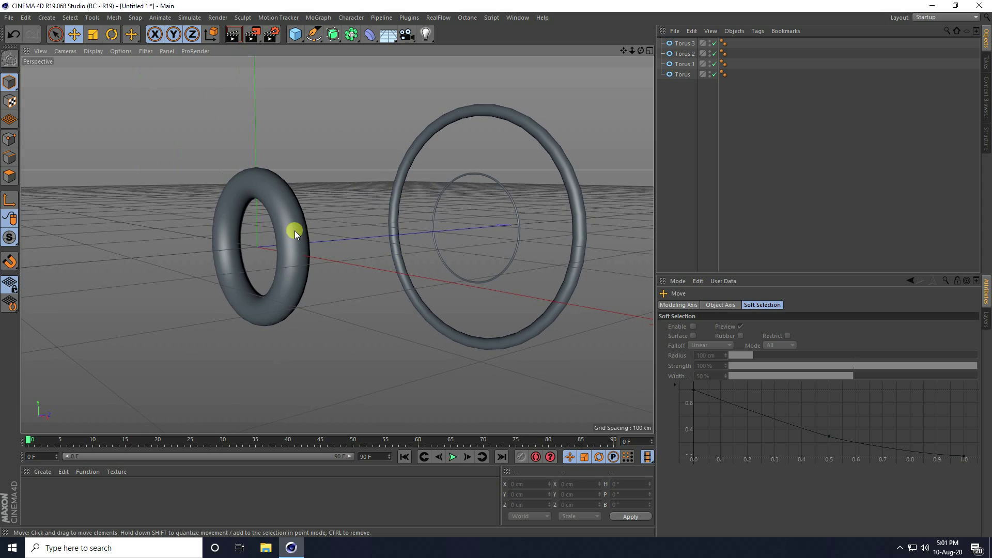
{"action": "left_click", "coordinate": [290, 231]}
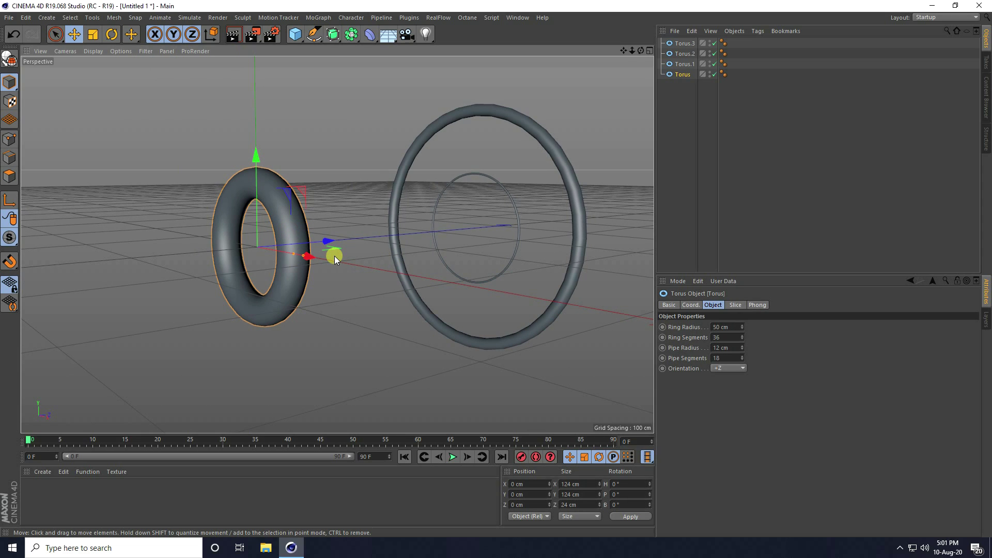
{"action": "key", "text": "ctrl+c"}
{"action": "key", "text": "ctrl+v"}
{"action": "left_click", "coordinate": [398, 177]}
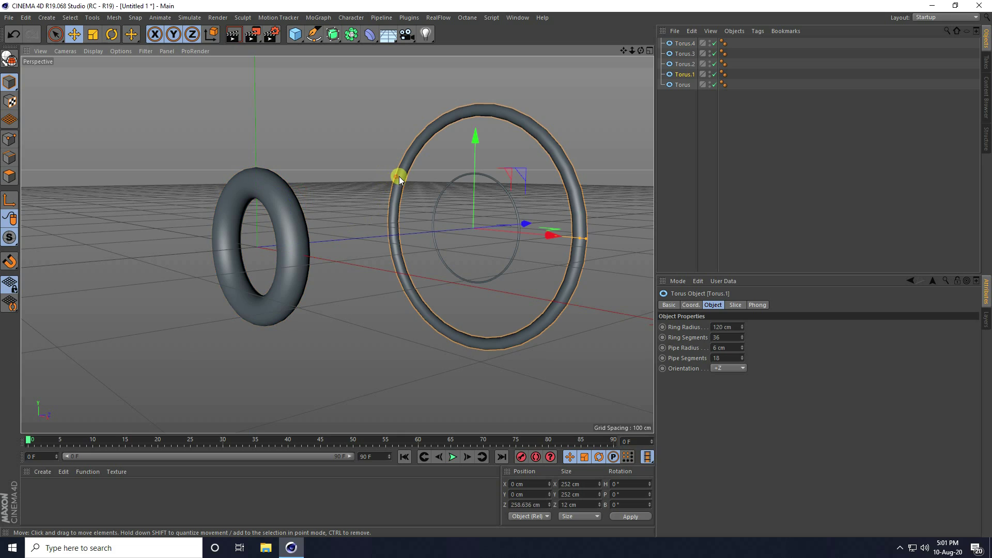
{"action": "key", "text": "ctrl+c"}
{"action": "key", "text": "ctrl+v"}
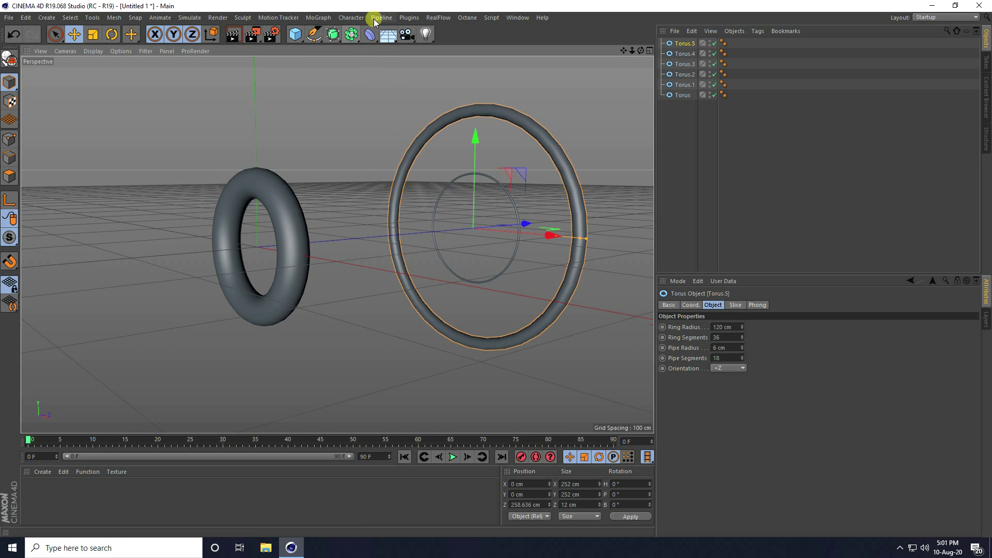
Add a Topowire object and make the copies Torus.4 and Torus.5 its children
{"action": "left_click", "coordinate": [409, 18]}
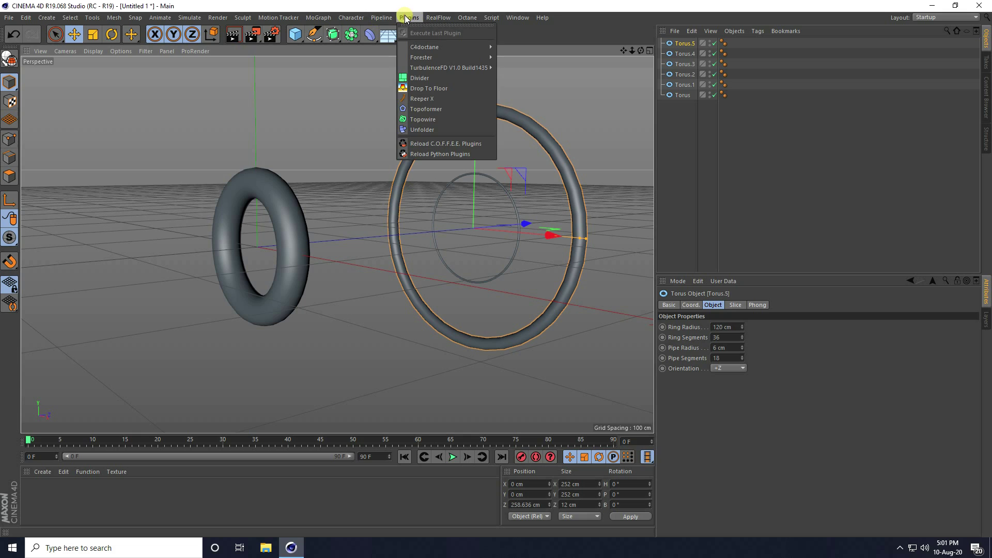
{"action": "left_click", "coordinate": [441, 119]}
{"action": "left_click", "coordinate": [685, 64], "text": "shift"}
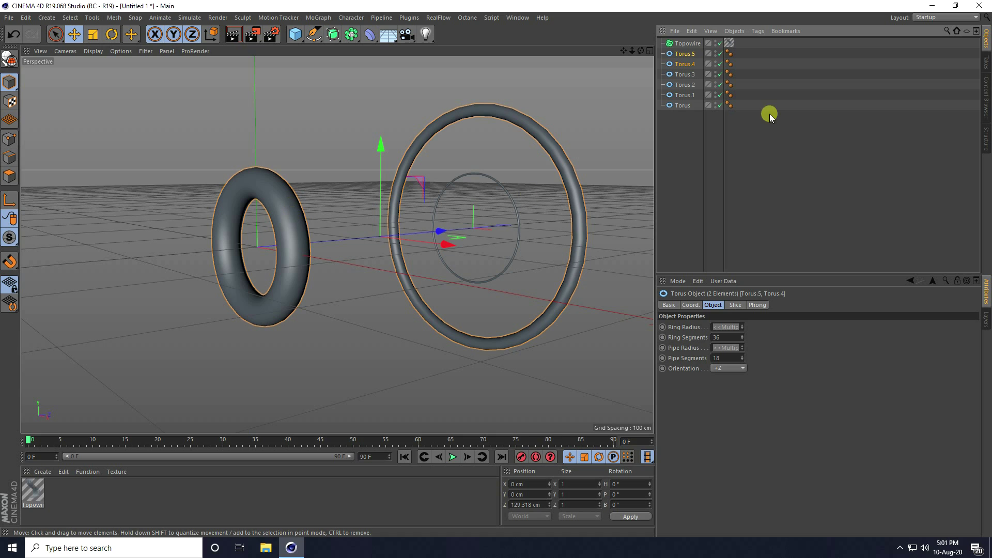
{"action": "left_click_drag", "start_coordinate": [682, 46], "coordinate": [681, 44]}
{"action": "left_click_drag", "start_coordinate": [439, 264], "coordinate": [408, 293], "text": "alt"}
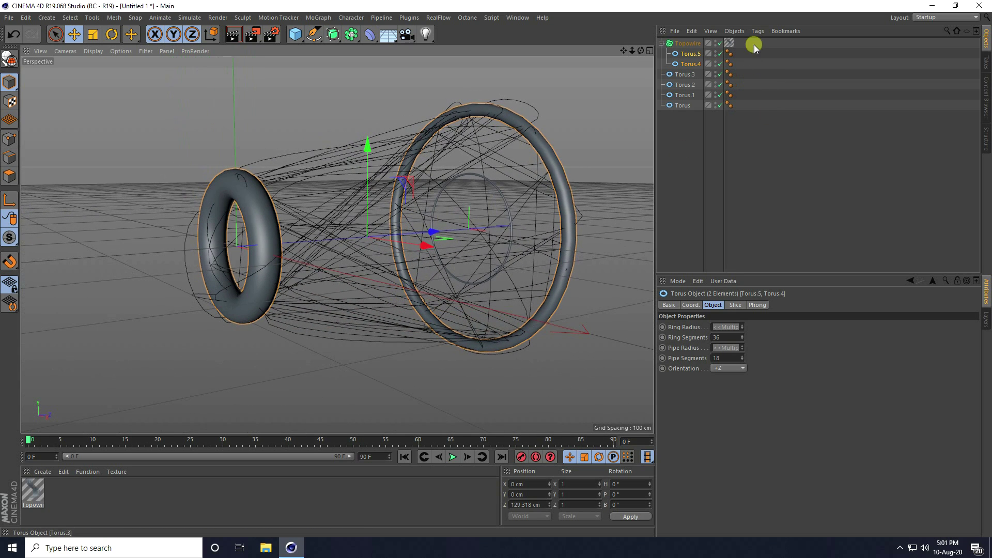
Enable Return Hierarchy for the Topowire object
{"action": "left_click", "coordinate": [681, 45]}
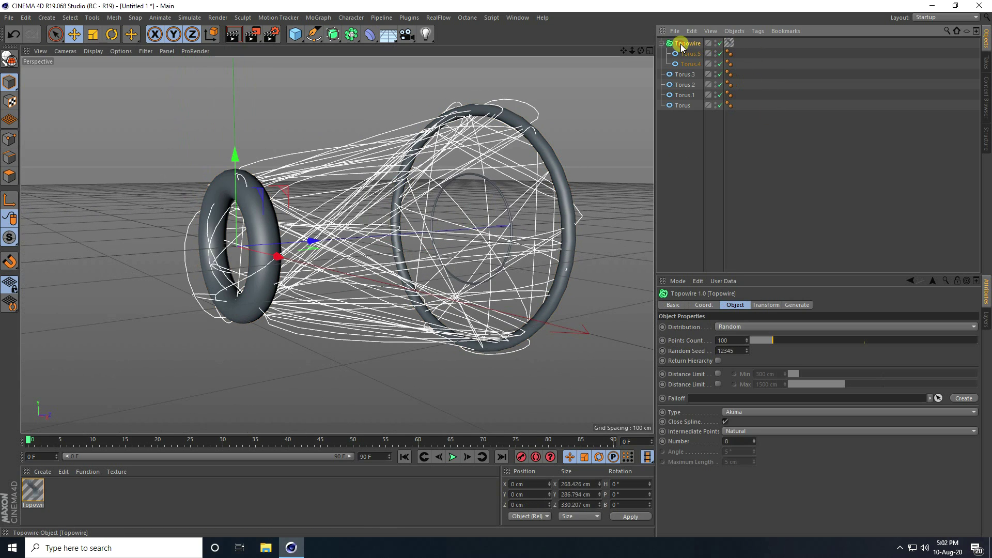
{"action": "left_click", "coordinate": [717, 360]}
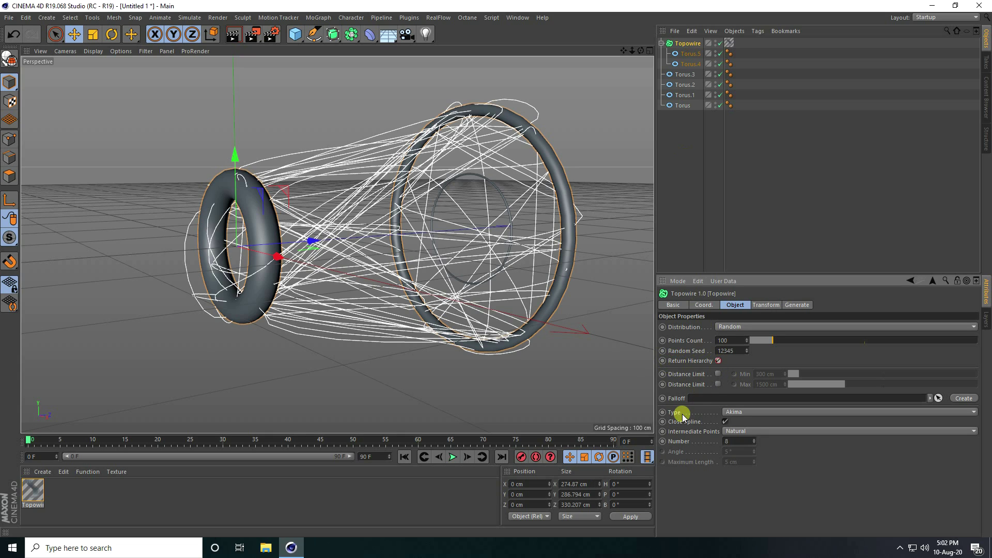
Configure the Topowire splines with the minimum Distance Limit enabled, the B-Spline type and 54 intermediate points
{"action": "left_click", "coordinate": [718, 373]}
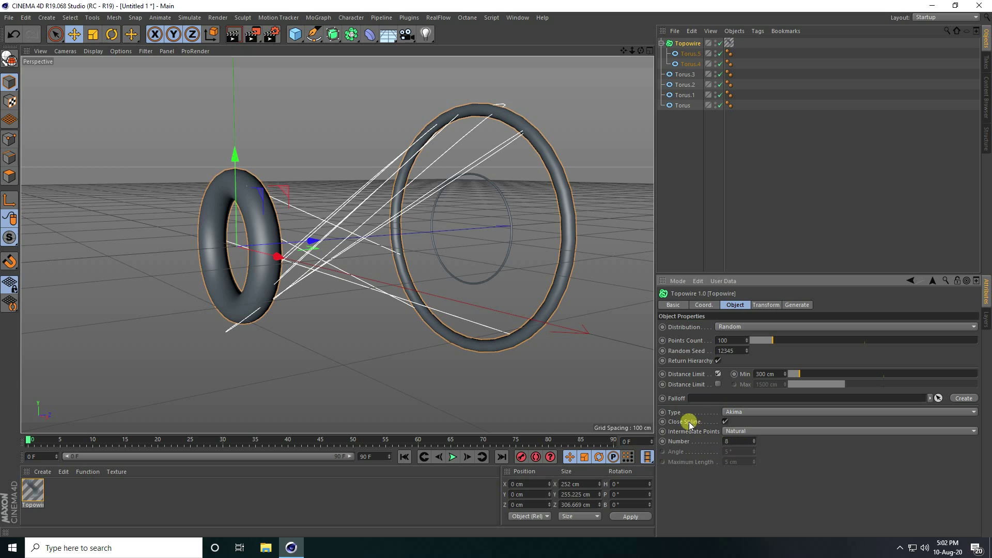
{"action": "left_click", "coordinate": [734, 412]}
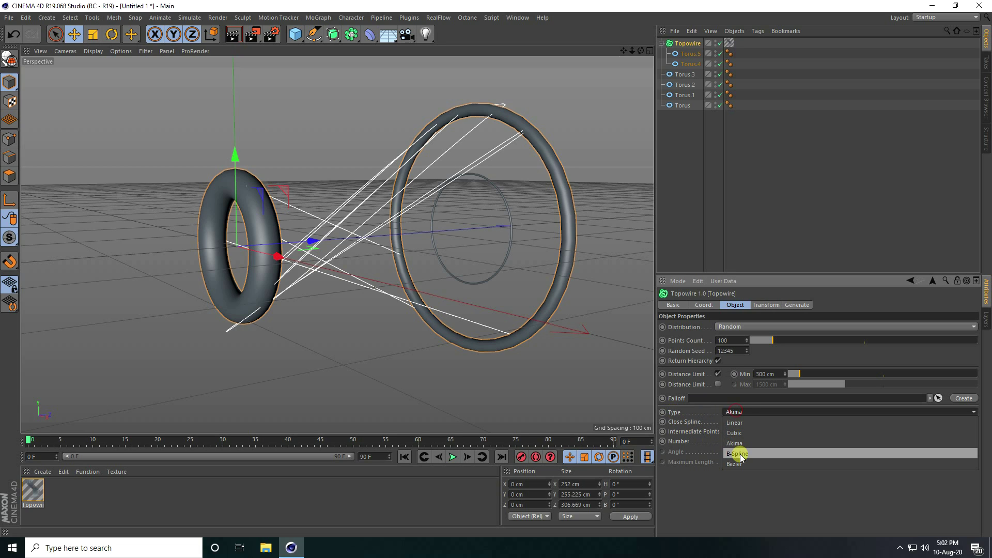
{"action": "left_click", "coordinate": [755, 455]}
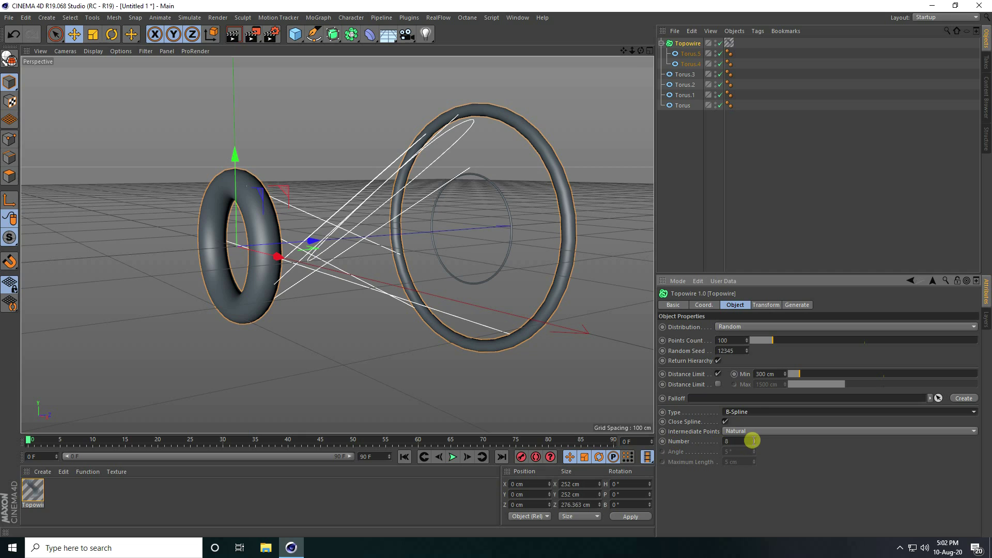
{"action": "left_click_drag", "start_coordinate": [752, 440], "coordinate": [755, 443]}
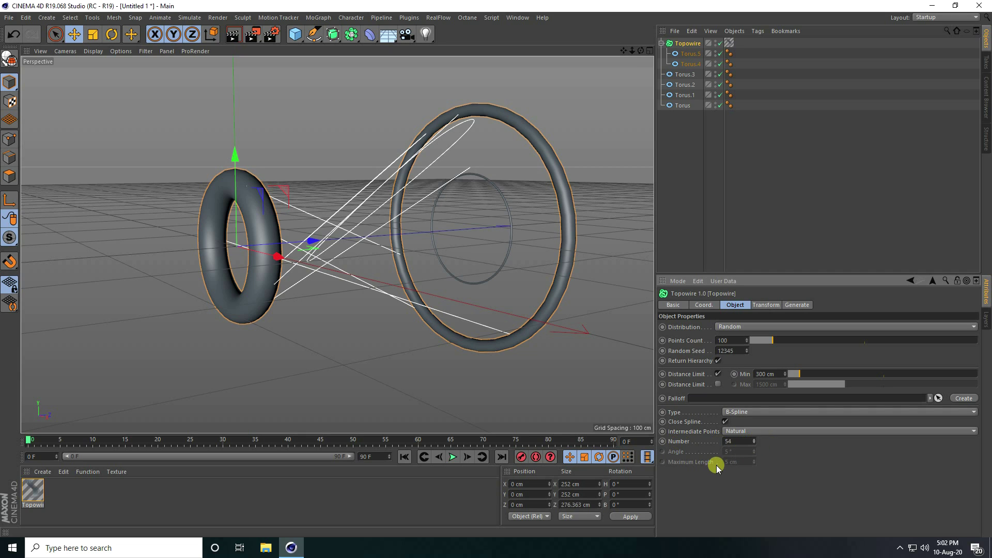
Set the Topowire curvature to -80 so the wires sag between the two rings
{"action": "left_click", "coordinate": [767, 305]}
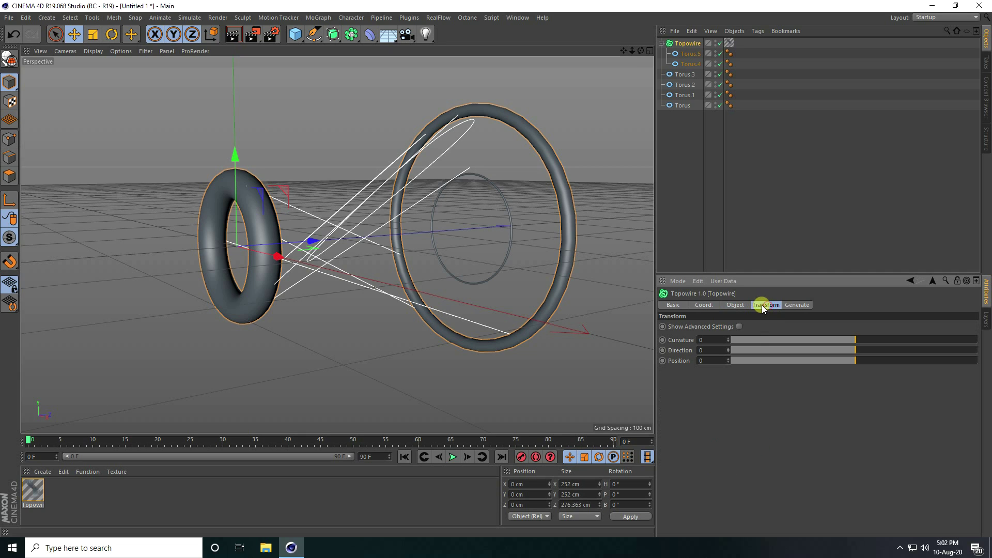
{"action": "left_click_drag", "start_coordinate": [855, 340], "coordinate": [837, 341]}
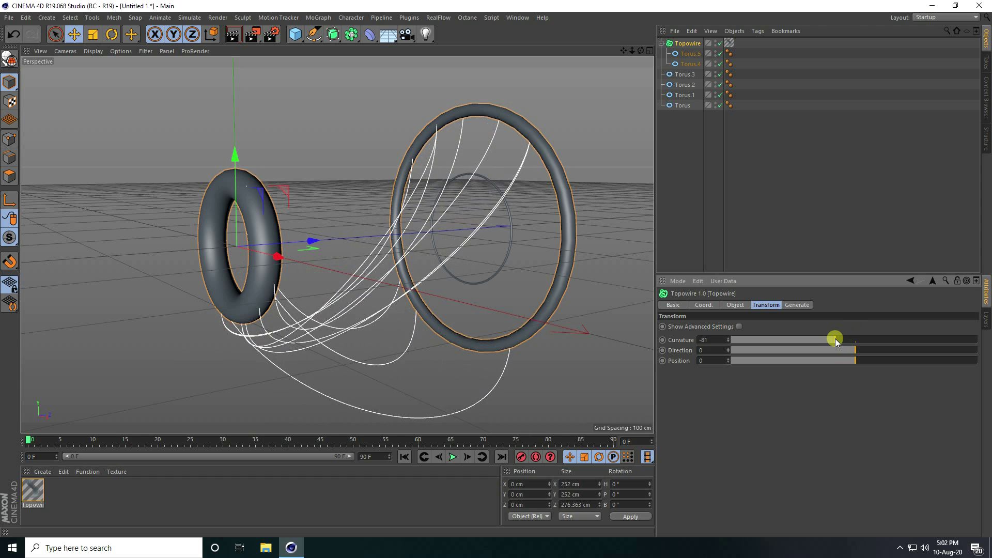
{"action": "left_click", "coordinate": [729, 337]}
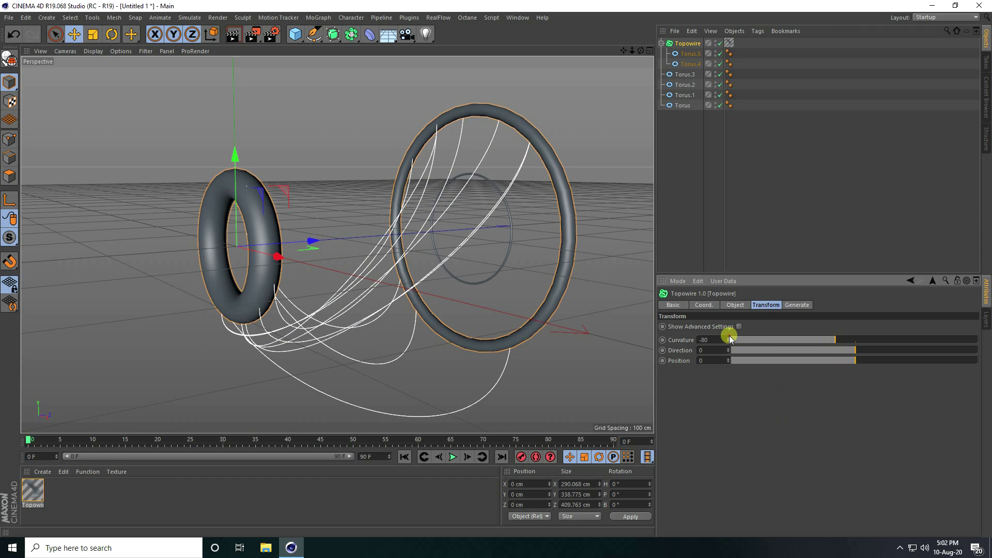
Enable Thickness for the Topowire splines and set the radius to 0.2
{"action": "left_click", "coordinate": [793, 305]}
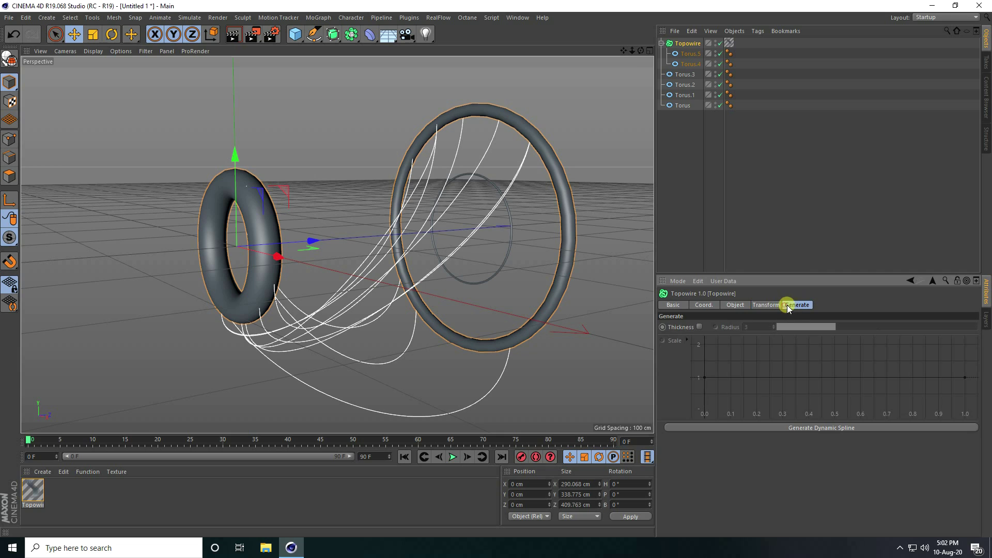
{"action": "left_click", "coordinate": [699, 326]}
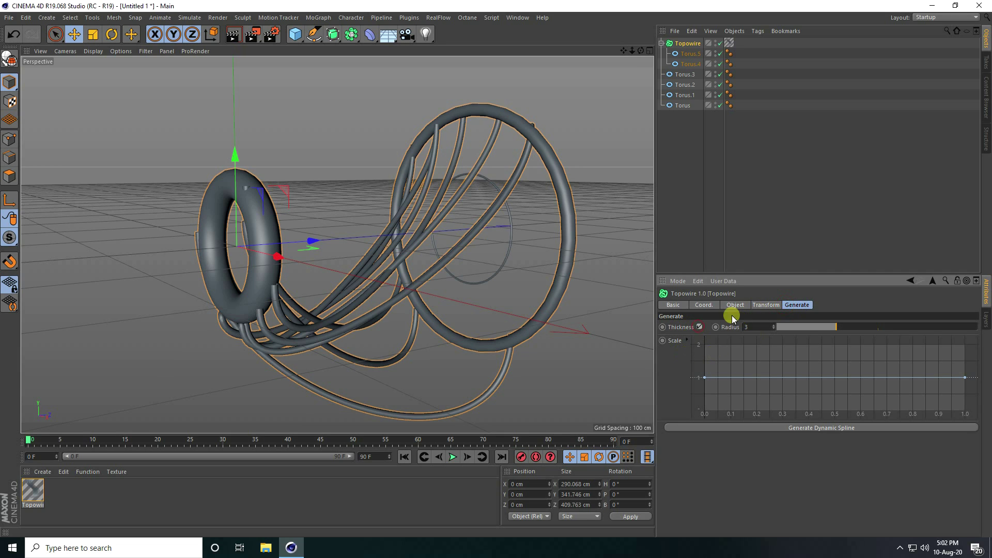
{"action": "left_click", "coordinate": [755, 326]}
{"action": "type", "text": "0.2"}
{"action": "key", "text": "Return"}
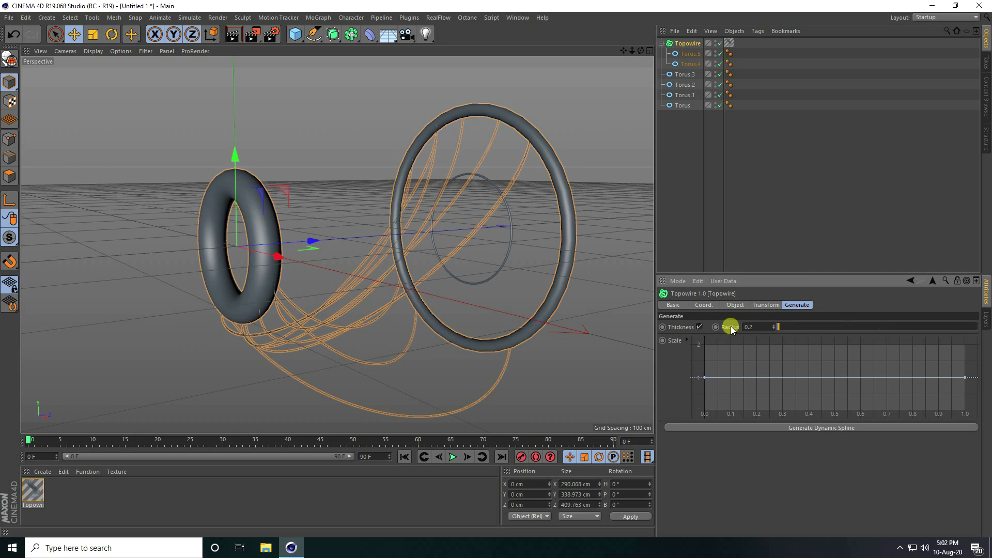
Switch the perspective view's display mode to Gouraud Shading (Lines) to show the mesh edges
{"action": "left_click", "coordinate": [536, 290]}
{"action": "scroll", "coordinate": [409, 274], "scroll_direction": "up", "scroll_amount": 6}
{"action": "left_click", "coordinate": [94, 52]}
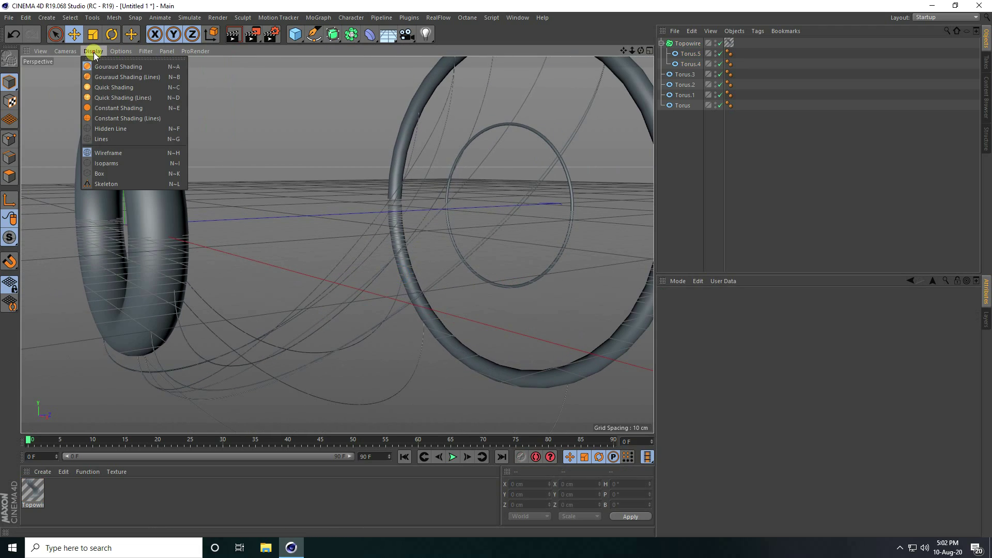
{"action": "left_click", "coordinate": [102, 75]}
{"action": "mouse_move", "coordinate": [383, 282]}
{"action": "left_mouse_down", "text": "alt"}
{"action": "mouse_move", "coordinate": [320, 286]}
{"action": "mouse_move", "coordinate": [390, 281]}
{"action": "mouse_move", "coordinate": [370, 288]}
{"action": "mouse_move", "coordinate": [414, 299]}
{"action": "mouse_move", "coordinate": [374, 291]}
{"action": "left_mouse_up", "text": "alt"}
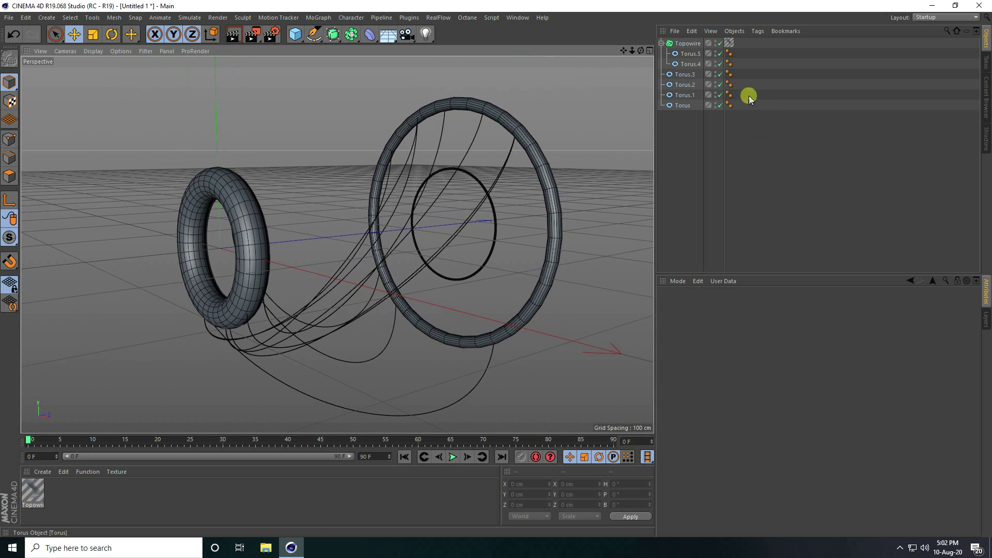
Set the Topowire object's Points Count to 300 and its Random Seed to 12347
{"action": "left_click", "coordinate": [686, 42]}
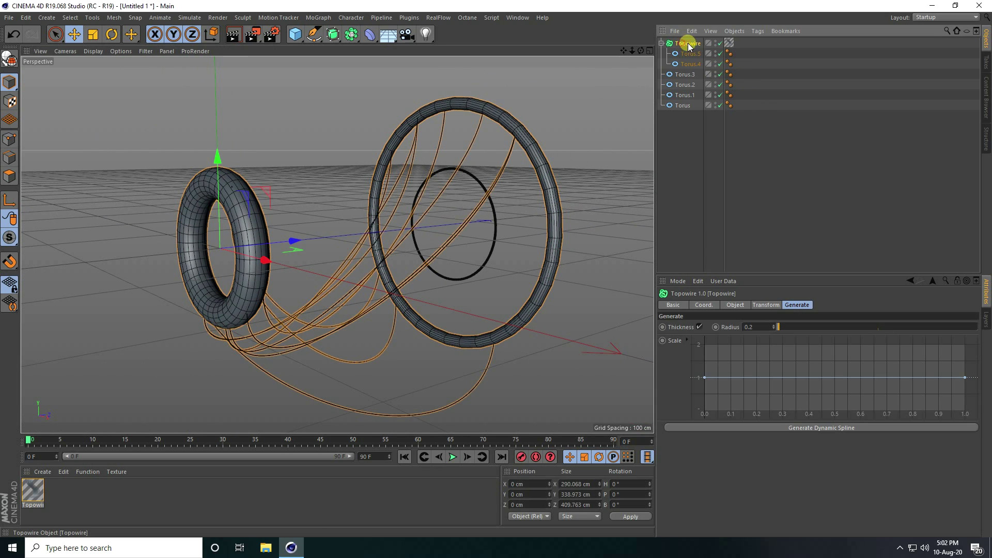
{"action": "left_click", "coordinate": [734, 305]}
{"action": "left_click_drag", "start_coordinate": [778, 342], "coordinate": [820, 340]}
{"action": "left_click", "coordinate": [747, 343]}
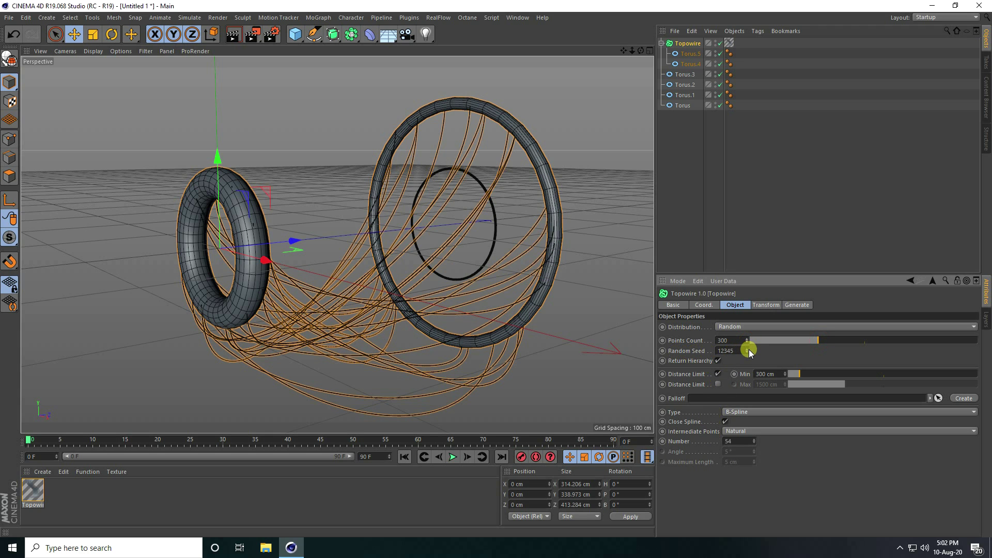
{"action": "left_click", "coordinate": [747, 349]}
{"action": "left_click", "coordinate": [748, 349]}
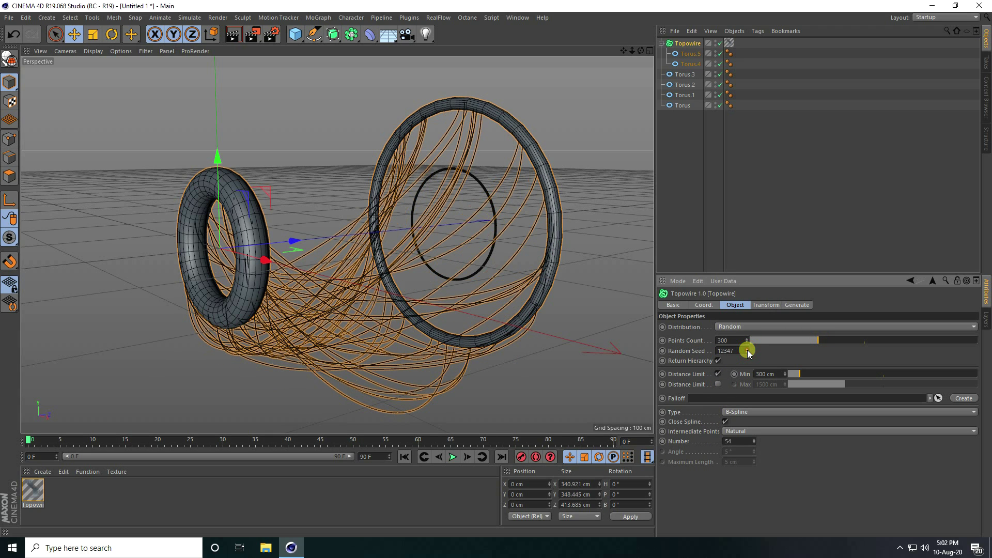
{"action": "mouse_move", "coordinate": [384, 278]}
{"action": "left_mouse_down", "text": "alt"}
{"action": "mouse_move", "coordinate": [408, 286]}
{"action": "mouse_move", "coordinate": [368, 297]}
{"action": "mouse_move", "coordinate": [271, 287]}
{"action": "mouse_move", "coordinate": [423, 295]}
{"action": "mouse_move", "coordinate": [377, 295]}
{"action": "mouse_move", "coordinate": [386, 291]}
{"action": "left_mouse_up", "text": "alt"}
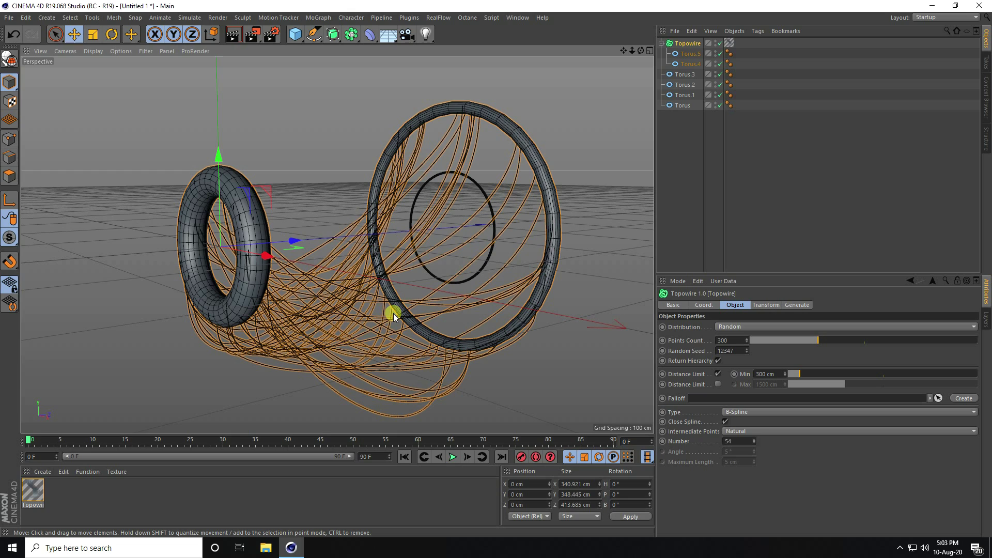
Create a new Octane Material from the C4doctane shaders and select it
{"action": "left_click", "coordinate": [39, 473]}
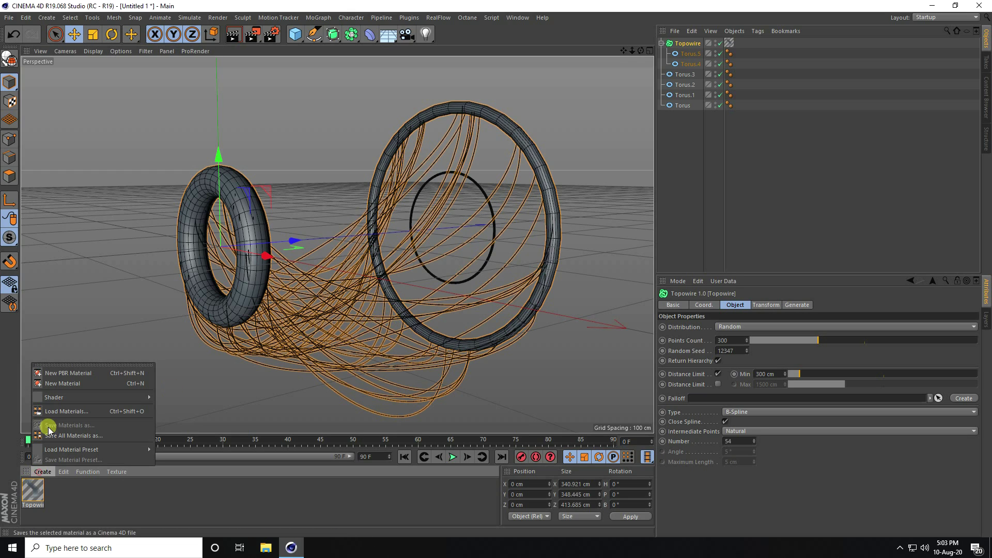
{"action": "mouse_move", "coordinate": [49, 397]}
{"action": "mouse_move", "coordinate": [185, 371]}
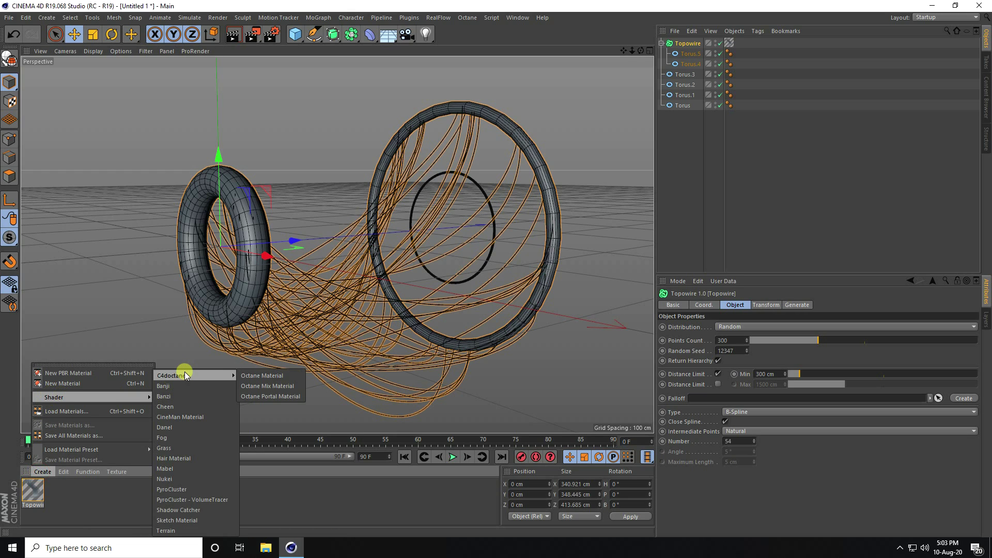
{"action": "left_click", "coordinate": [249, 372]}
{"action": "left_click", "coordinate": [35, 492]}
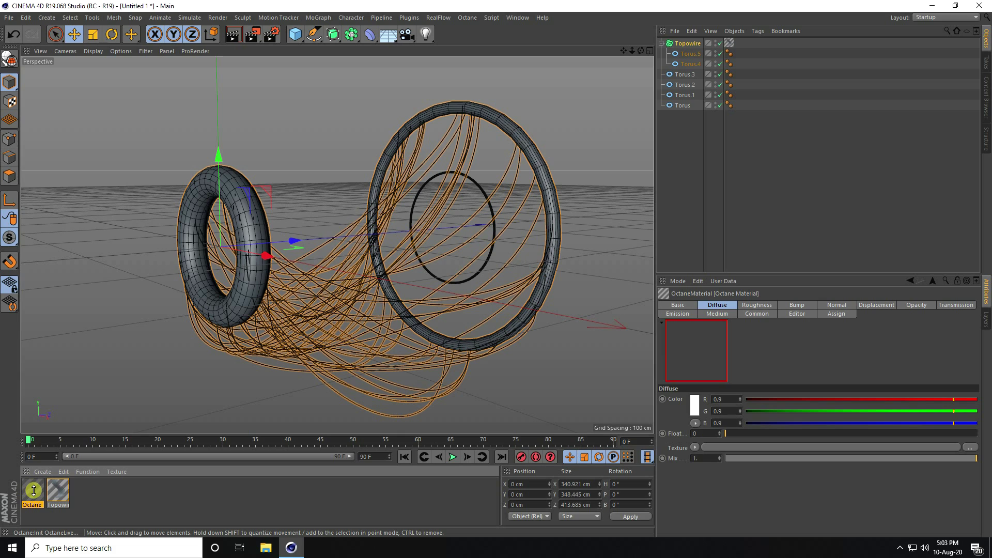
Open the Octane Material in the Octane Node Editor and maximize the editor window
{"action": "double_click", "coordinate": [32, 489]}
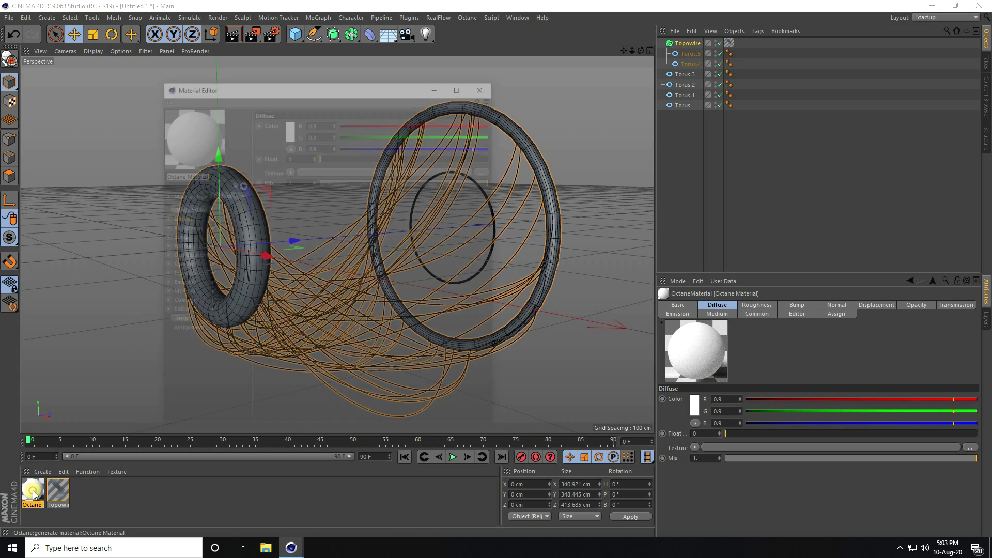
{"action": "left_click", "coordinate": [187, 209]}
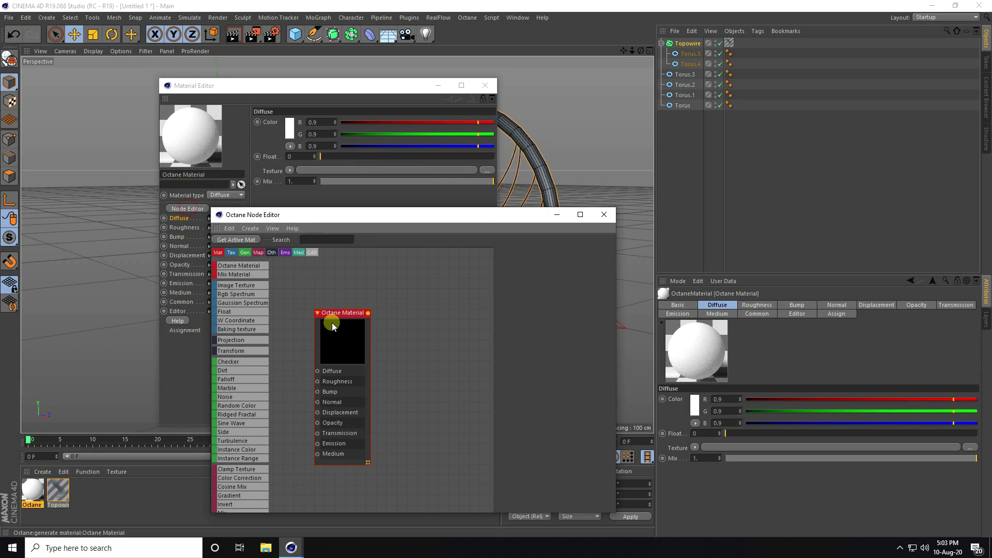
{"action": "left_click_drag", "start_coordinate": [327, 314], "coordinate": [412, 290]}
{"action": "left_click", "coordinate": [581, 214]}
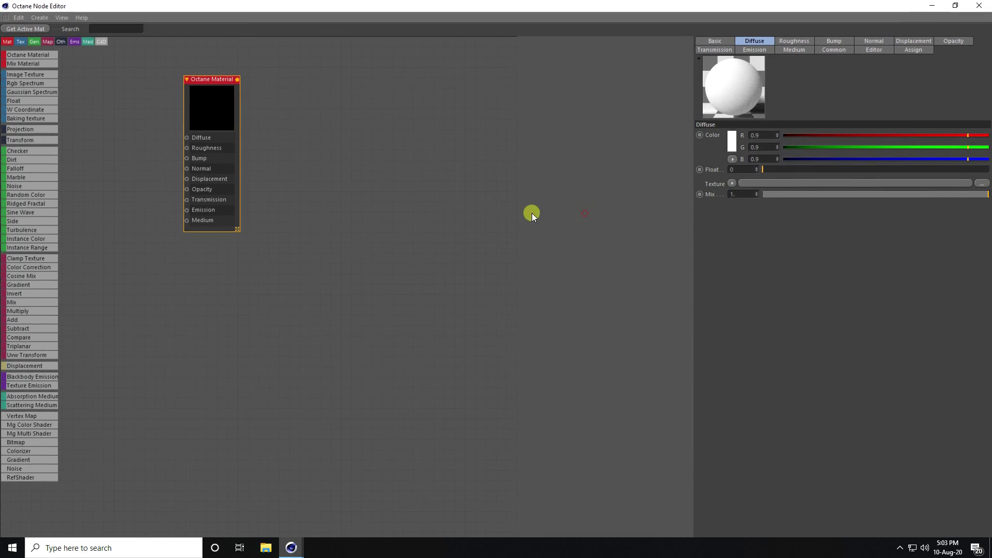
{"action": "key", "text": "super+e"}
{"action": "left_click", "coordinate": [38, 120]}
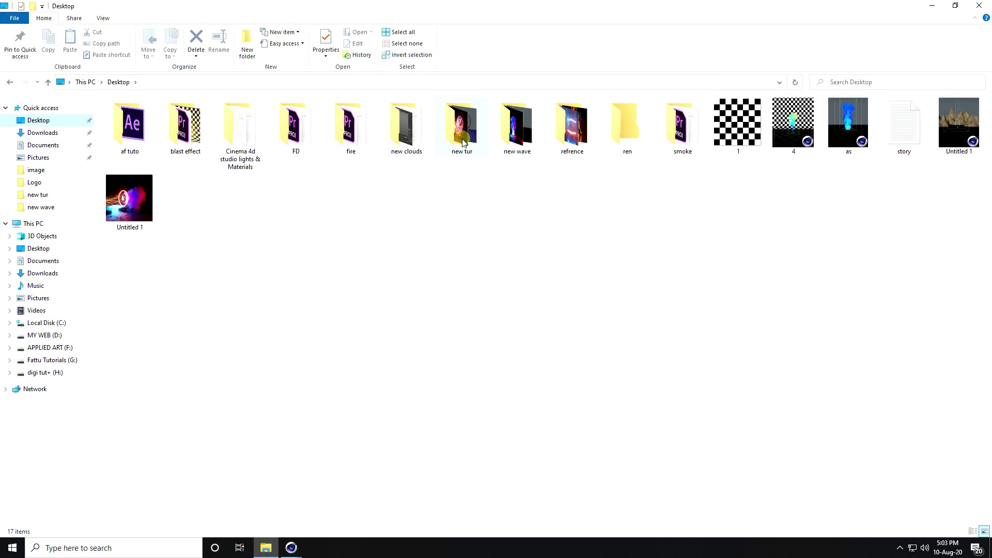
{"action": "double_click", "coordinate": [461, 128]}
{"action": "left_click", "coordinate": [731, 141]}
{"action": "left_click", "coordinate": [790, 135], "text": "ctrl"}
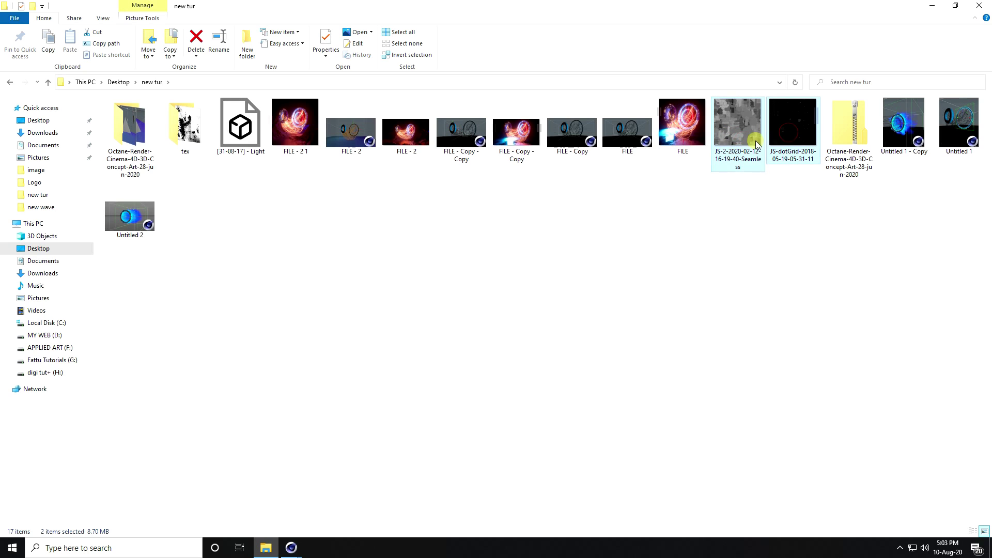
{"action": "left_click_drag", "start_coordinate": [739, 139], "coordinate": [234, 350]}
{"action": "left_click_drag", "start_coordinate": [128, 172], "coordinate": [128, 172]}
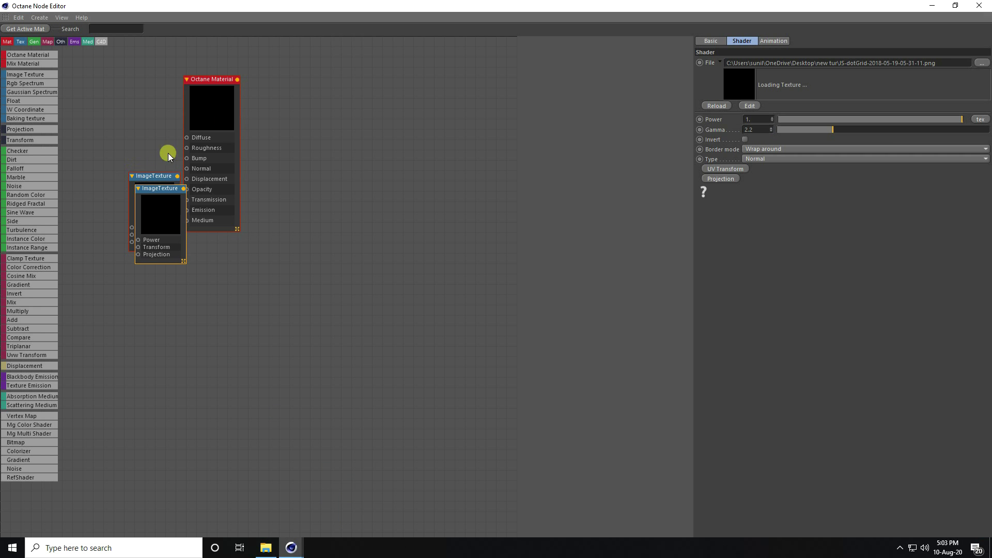
Spread out the nodes, placing the Octane Material away from the image textures and the dotGrid texture below the seamless one
{"action": "left_click_drag", "start_coordinate": [204, 80], "coordinate": [313, 146]}
{"action": "scroll", "coordinate": [156, 216], "scroll_direction": "up", "scroll_amount": 3}
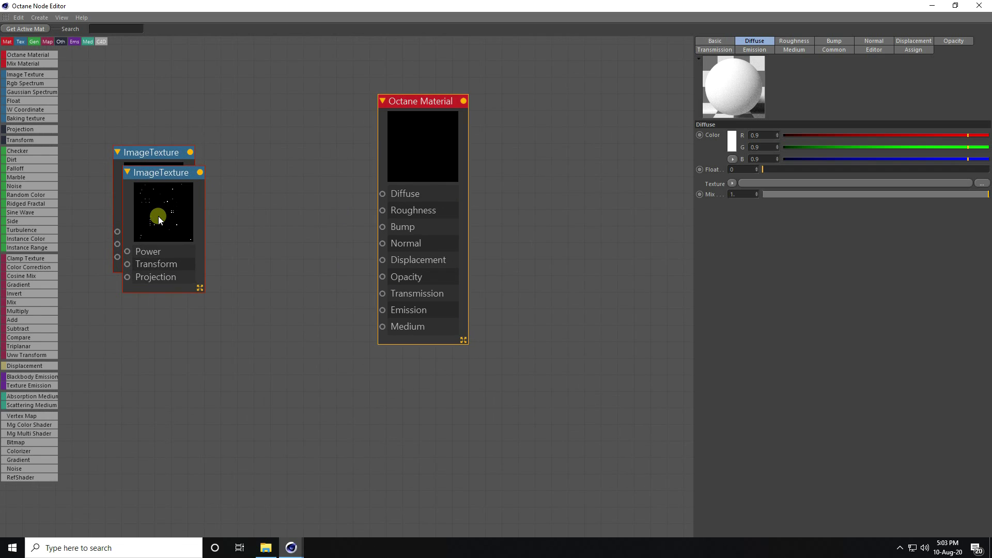
{"action": "left_click_drag", "start_coordinate": [156, 176], "coordinate": [129, 329]}
Add a Displacement node and connect the seamless image texture through it to the Octane Material's Displacement input
{"action": "left_click", "coordinate": [145, 182]}
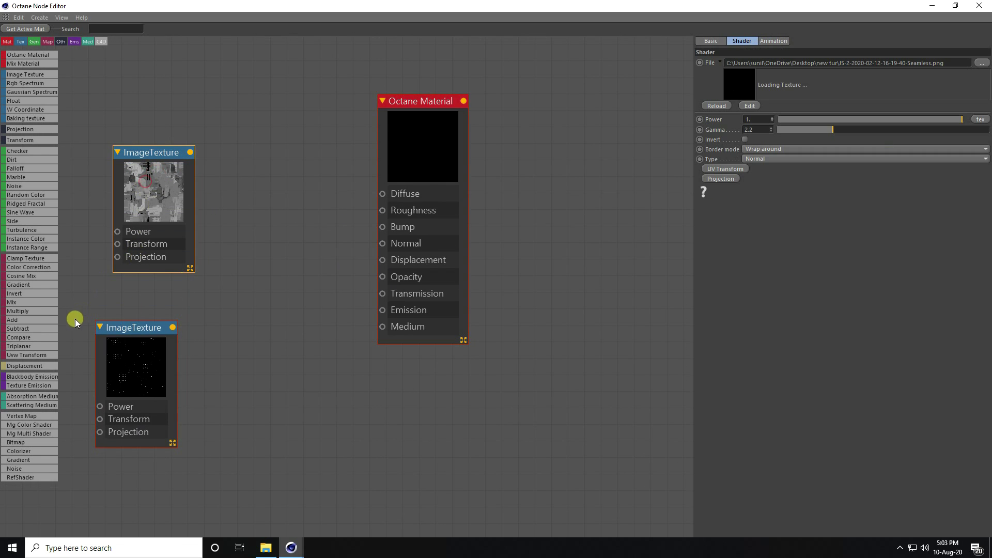
{"action": "left_click_drag", "start_coordinate": [13, 366], "coordinate": [286, 199]}
{"action": "left_click_drag", "start_coordinate": [190, 152], "coordinate": [383, 260]}
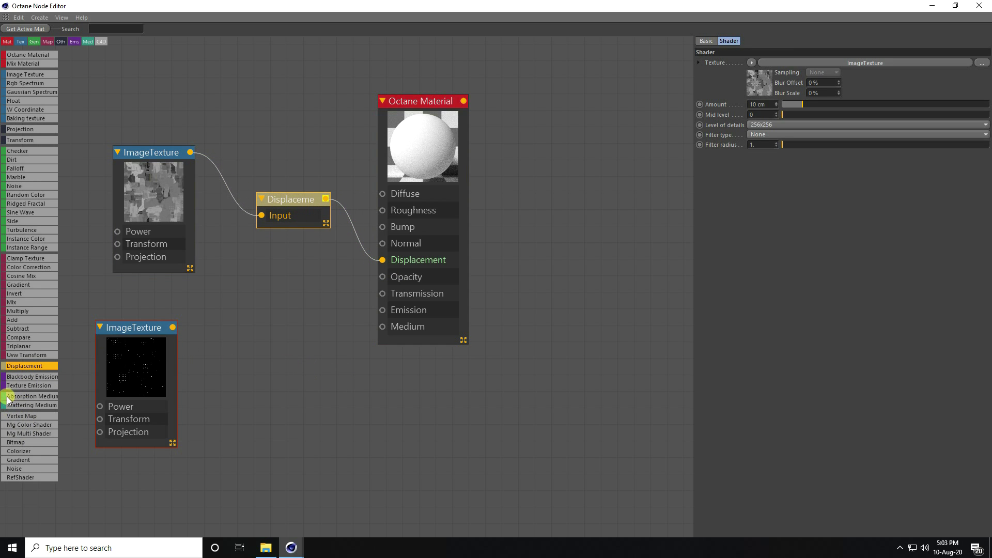
Add a Blackbody Emission node, feed the dotGrid texture into its Texture input, and connect it to the material's Emission input
{"action": "left_click_drag", "start_coordinate": [9, 379], "coordinate": [104, 381]}
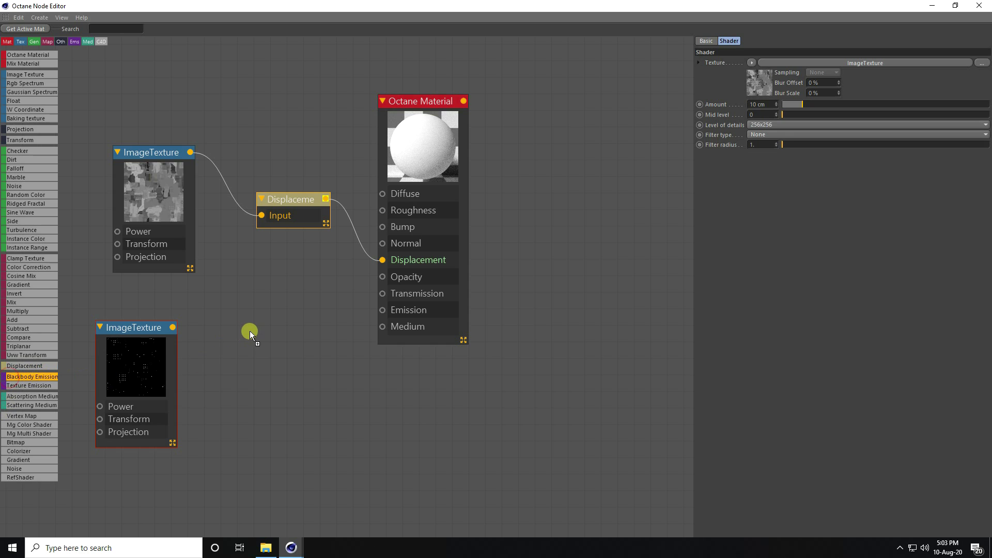
{"action": "left_click_drag", "start_coordinate": [250, 331], "coordinate": [250, 332]}
{"action": "left_click_drag", "start_coordinate": [173, 331], "coordinate": [254, 368]}
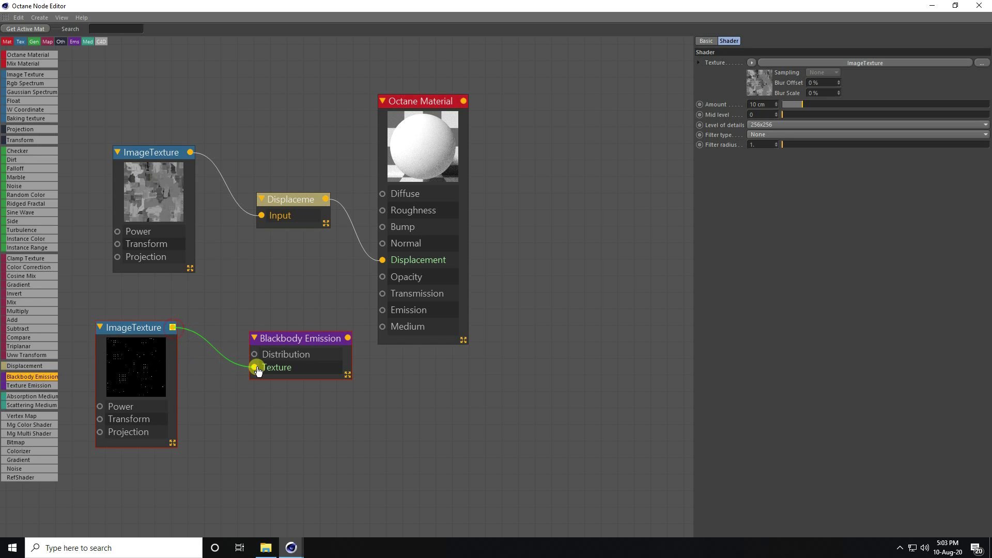
{"action": "left_click_drag", "start_coordinate": [294, 338], "coordinate": [265, 328]}
{"action": "left_click_drag", "start_coordinate": [326, 331], "coordinate": [383, 310]}
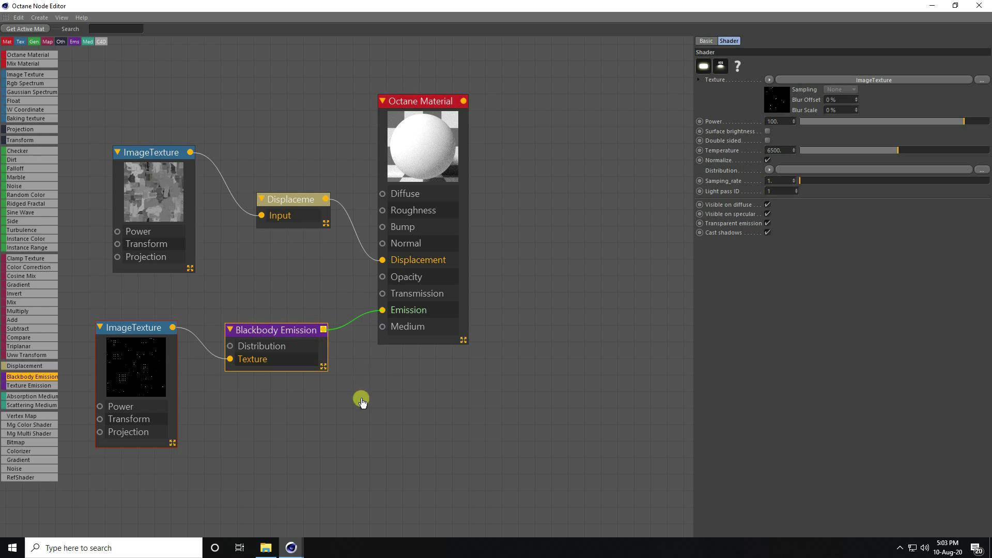
Set the Blackbody Emission temperature to 2200, enable Surface brightness, and check the material preview
{"action": "left_click", "coordinate": [424, 157]}
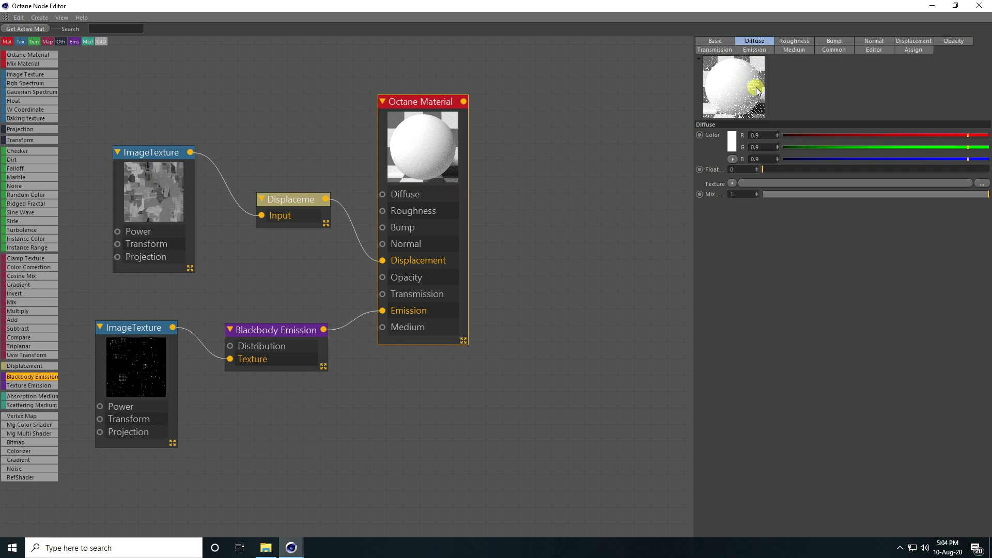
{"action": "left_click", "coordinate": [294, 327]}
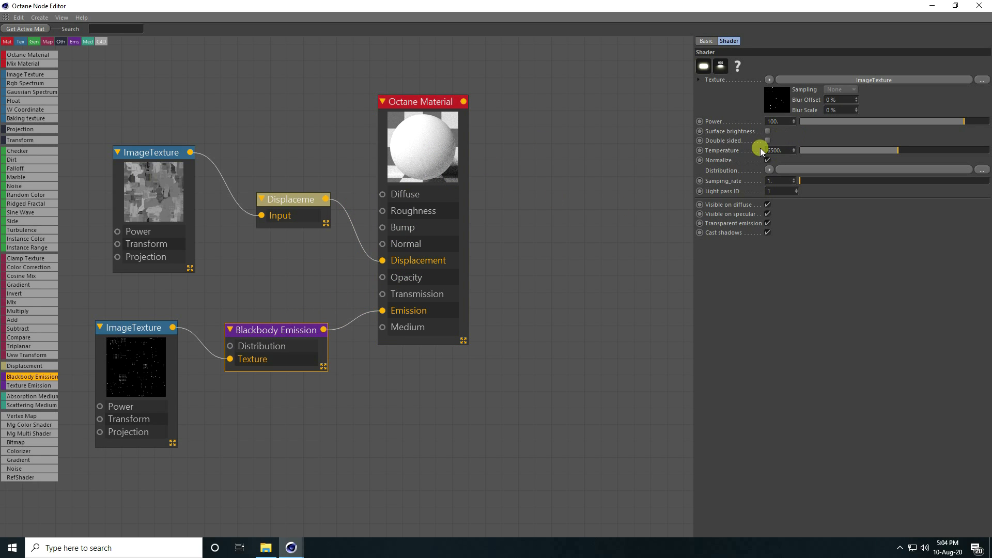
{"action": "left_click", "coordinate": [778, 150]}
{"action": "type", "text": "5500"}
{"action": "key", "text": "Return"}
{"action": "key", "text": "Return"}
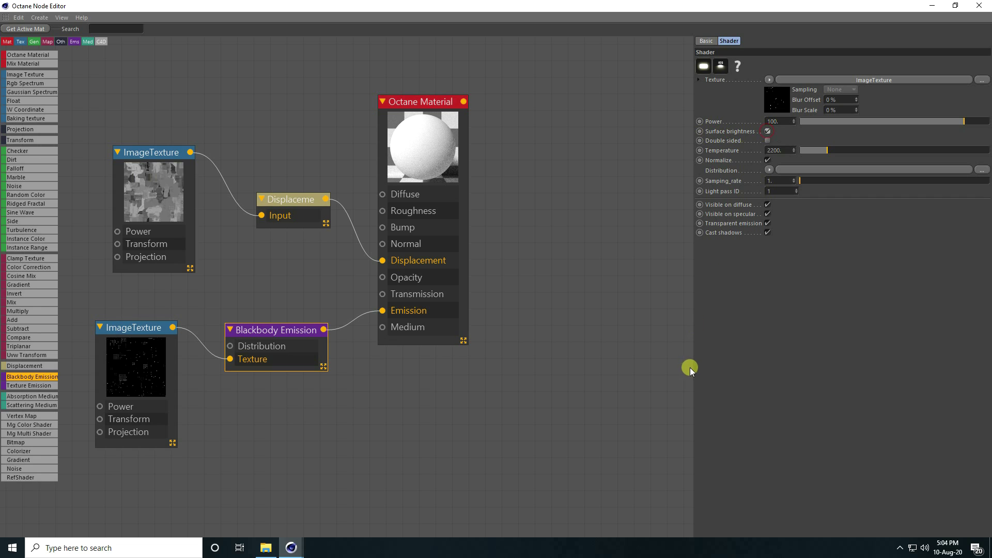
{"action": "left_click", "coordinate": [407, 131]}
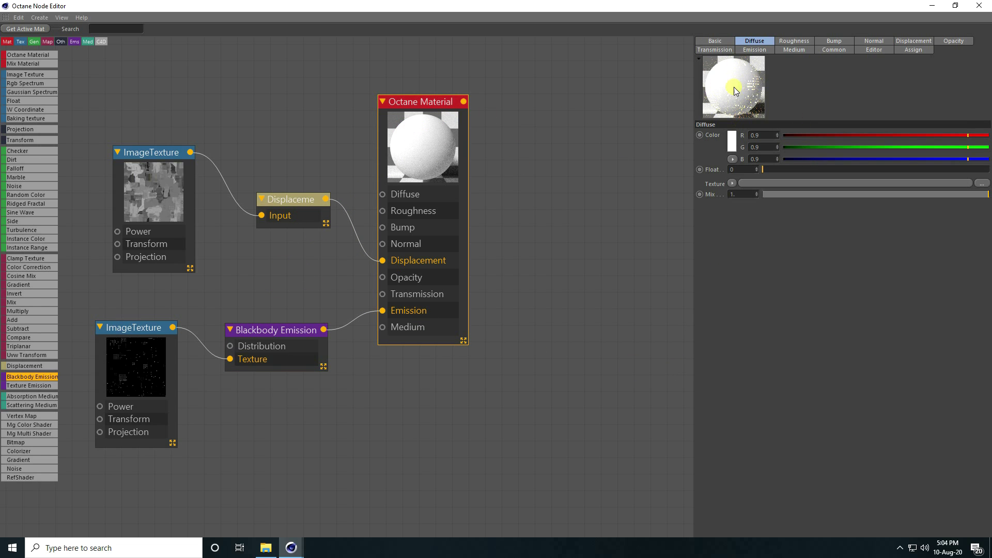
Set the Octane Material's diffuse color to blue with RGB 0, 0.401978, 1 and close the node editor
{"action": "left_click", "coordinate": [732, 135]}
{"action": "left_click_drag", "start_coordinate": [715, 89], "coordinate": [697, 195]}
{"action": "mouse_move", "coordinate": [698, 242]}
{"action": "left_mouse_down"}
{"action": "mouse_move", "coordinate": [798, 258]}
{"action": "mouse_move", "coordinate": [786, 260]}
{"action": "left_mouse_up"}
{"action": "left_click", "coordinate": [664, 235]}
{"action": "left_click", "coordinate": [692, 275]}
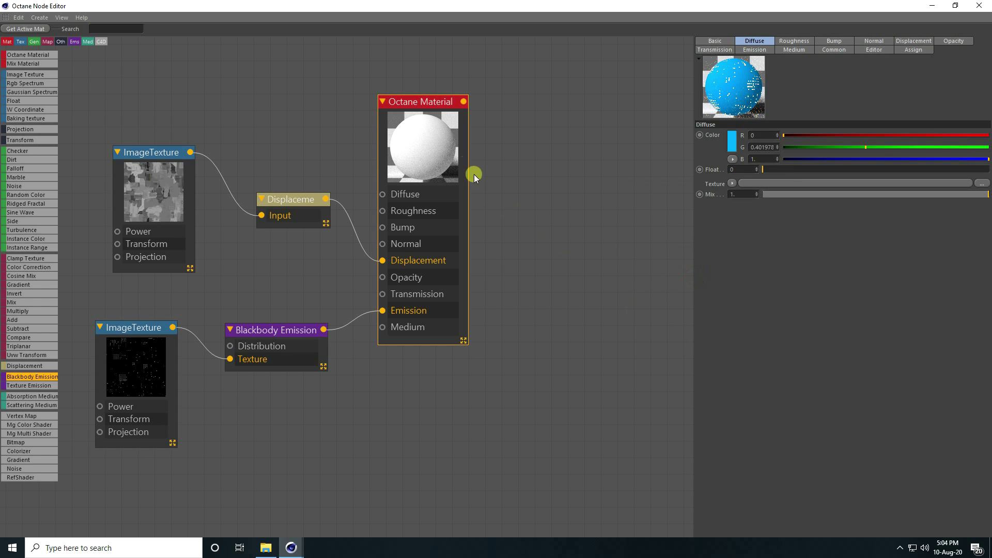
{"action": "left_click", "coordinate": [980, 5]}
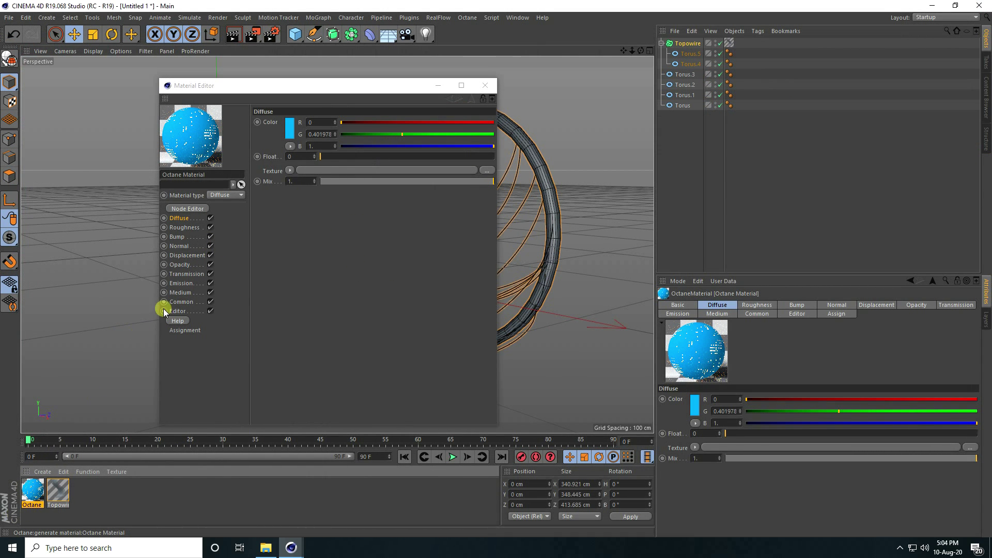
Set the Displacement node's level of detail to 8192x8192 in the blue material's node graph and close the editors
{"action": "left_click", "coordinate": [188, 209]}
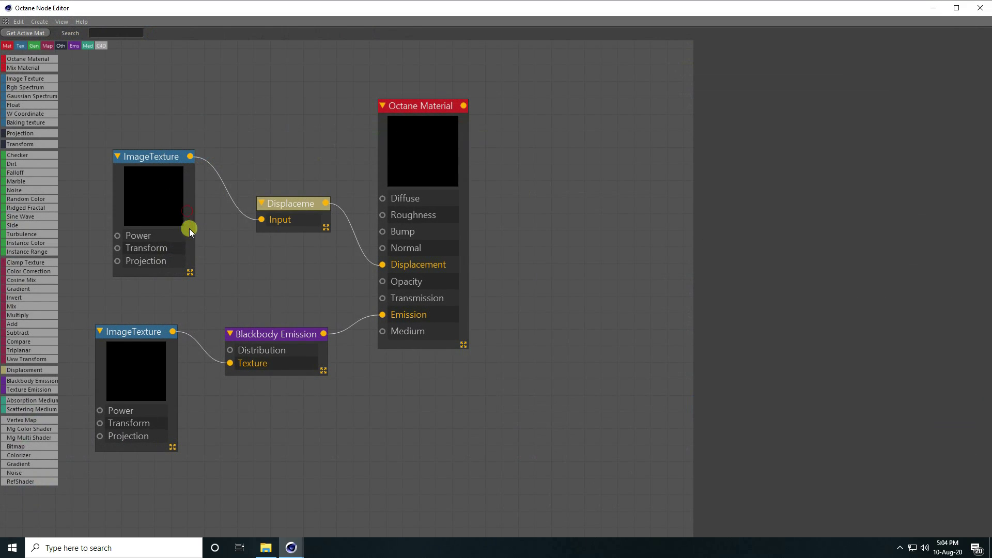
{"action": "left_click", "coordinate": [272, 203]}
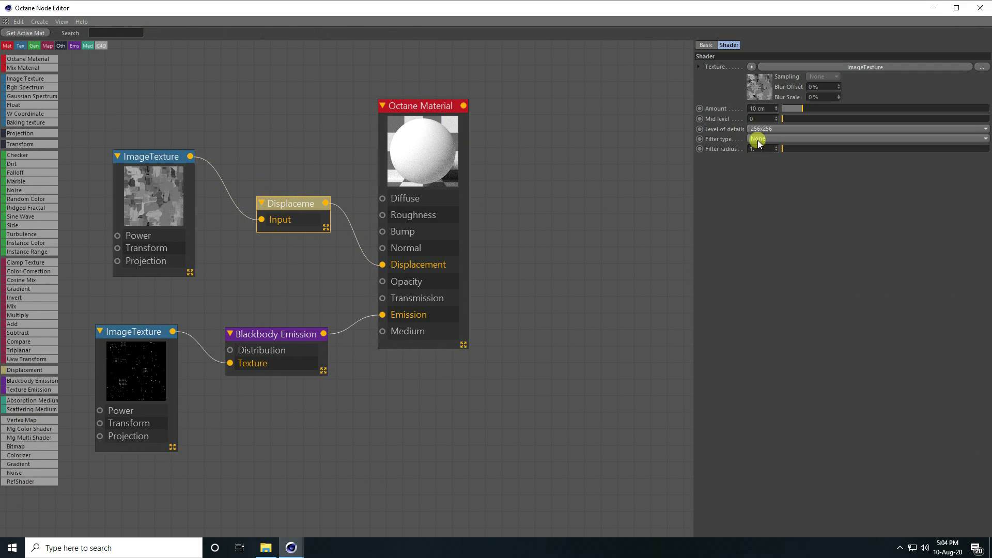
{"action": "left_click", "coordinate": [760, 130]}
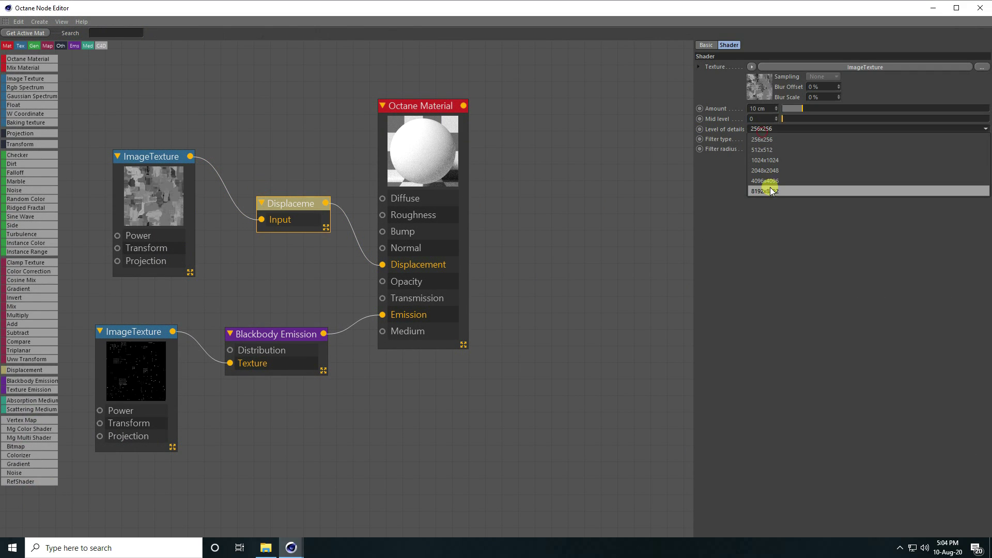
{"action": "left_click", "coordinate": [766, 191]}
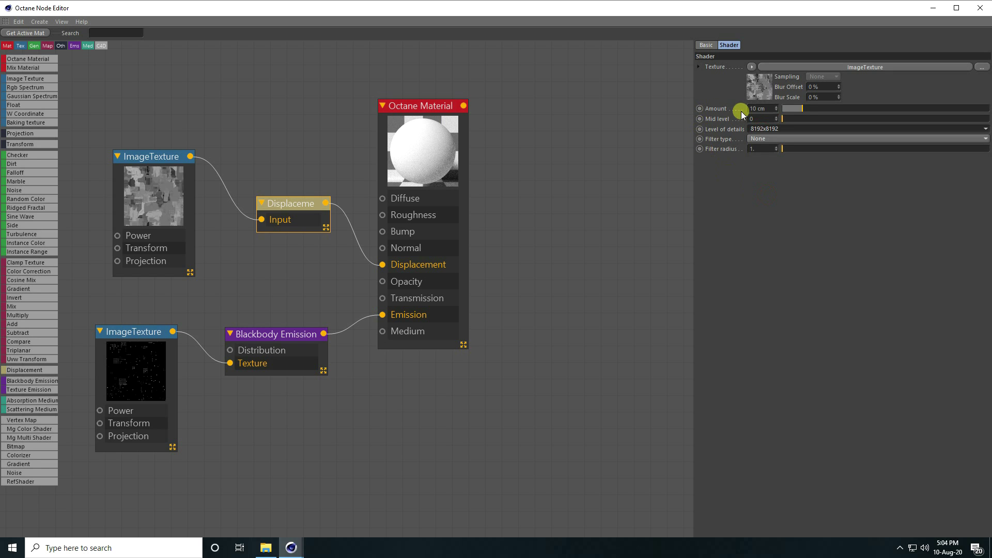
{"action": "left_click", "coordinate": [768, 108]}
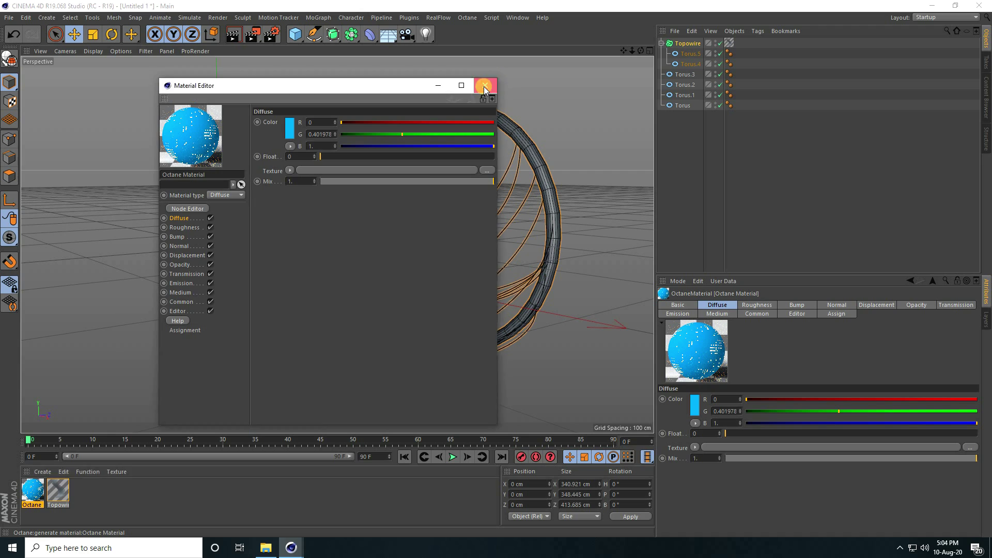
{"action": "left_click", "coordinate": [484, 86]}
Apply the blue Octane material to the Torus and Torus.1 objects
{"action": "left_click_drag", "start_coordinate": [33, 491], "coordinate": [683, 110]}
{"action": "left_click", "coordinate": [683, 107]}
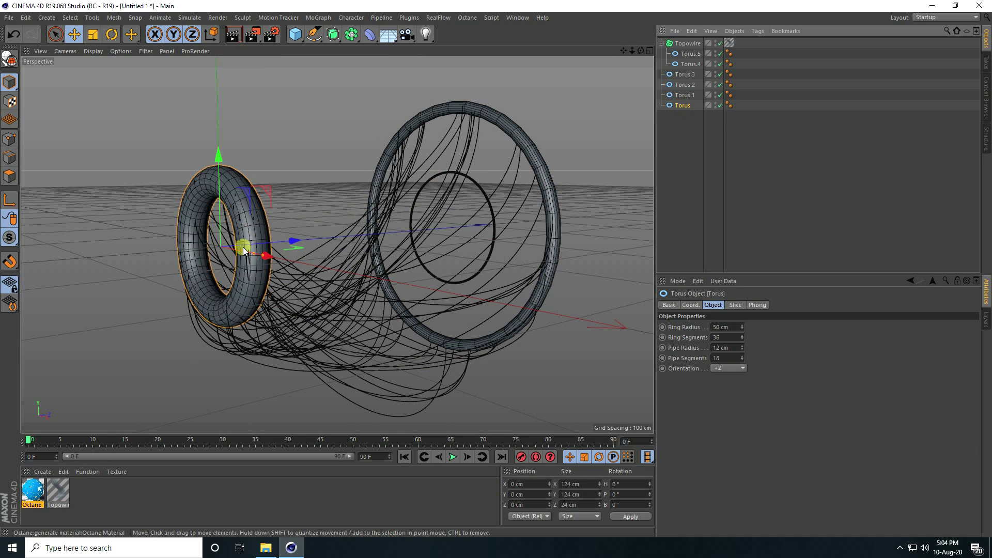
{"action": "left_click_drag", "start_coordinate": [32, 490], "coordinate": [687, 106]}
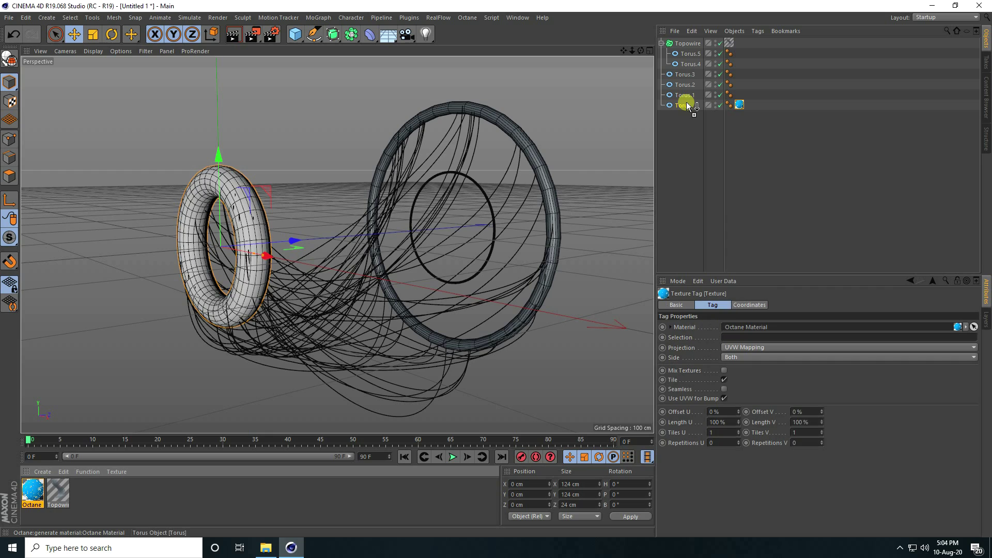
{"action": "left_click_drag", "start_coordinate": [32, 490], "coordinate": [689, 96]}
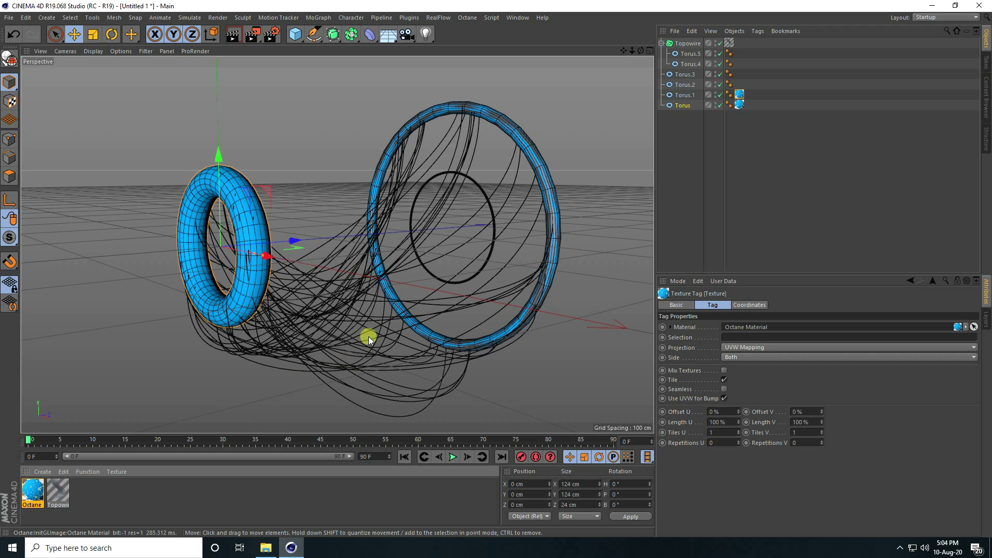
Create a new Octane diffuse material and add a Blackbody Emission to its emission channel
{"action": "scroll", "coordinate": [474, 234], "scroll_direction": "up", "scroll_amount": 5}
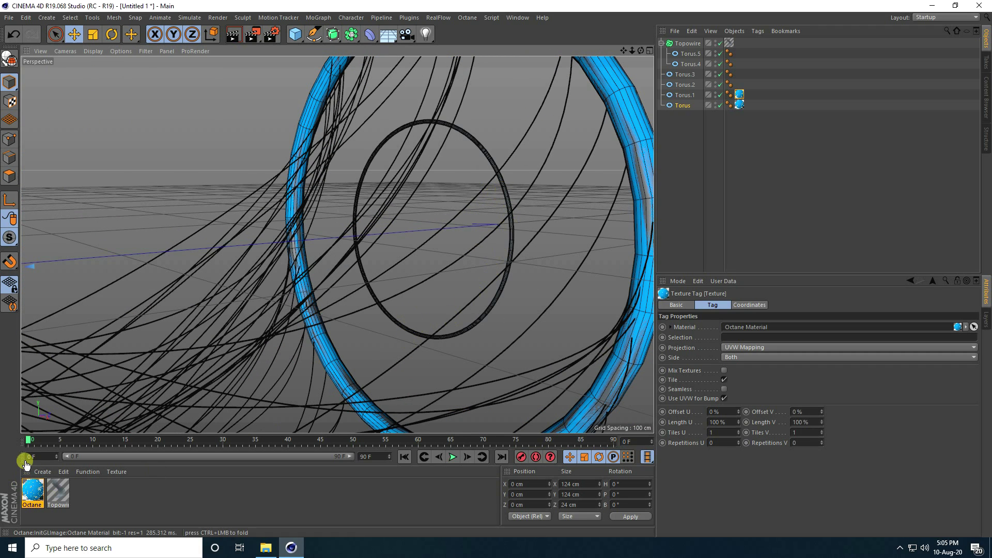
{"action": "left_click", "coordinate": [38, 471]}
{"action": "mouse_move", "coordinate": [60, 398]}
{"action": "mouse_move", "coordinate": [162, 375]}
{"action": "left_click", "coordinate": [252, 376]}
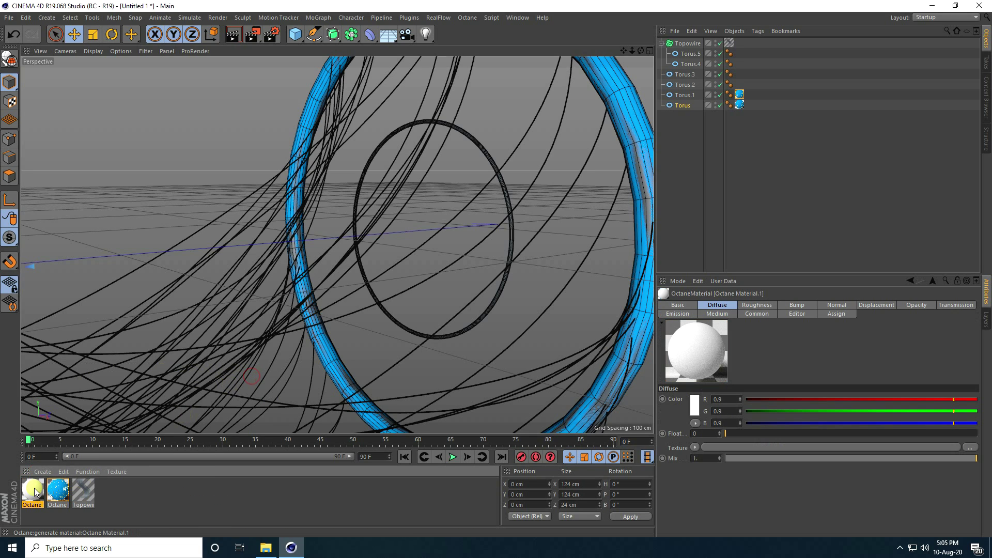
{"action": "double_click", "coordinate": [33, 491]}
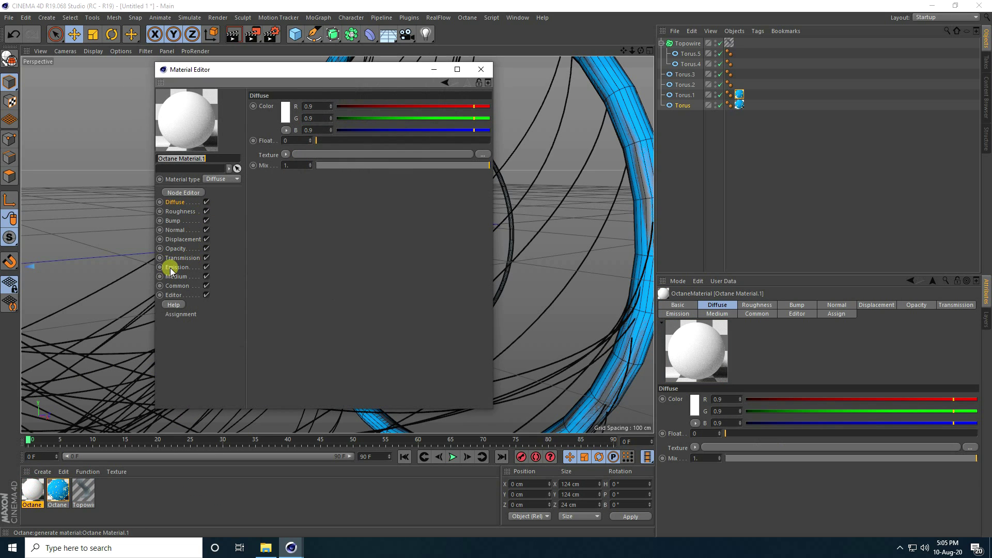
{"action": "left_click", "coordinate": [171, 269]}
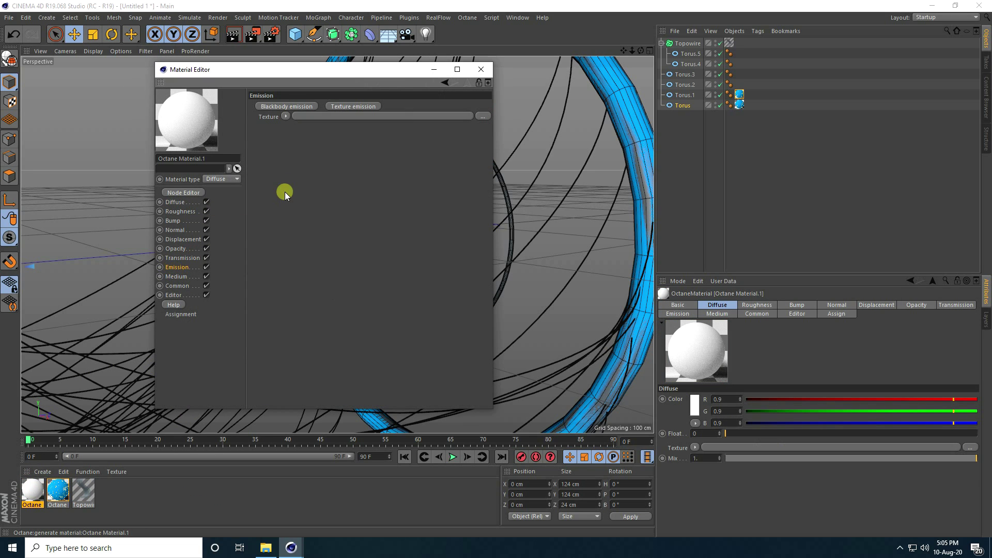
{"action": "left_click", "coordinate": [308, 107]}
{"action": "left_click", "coordinate": [297, 138]}
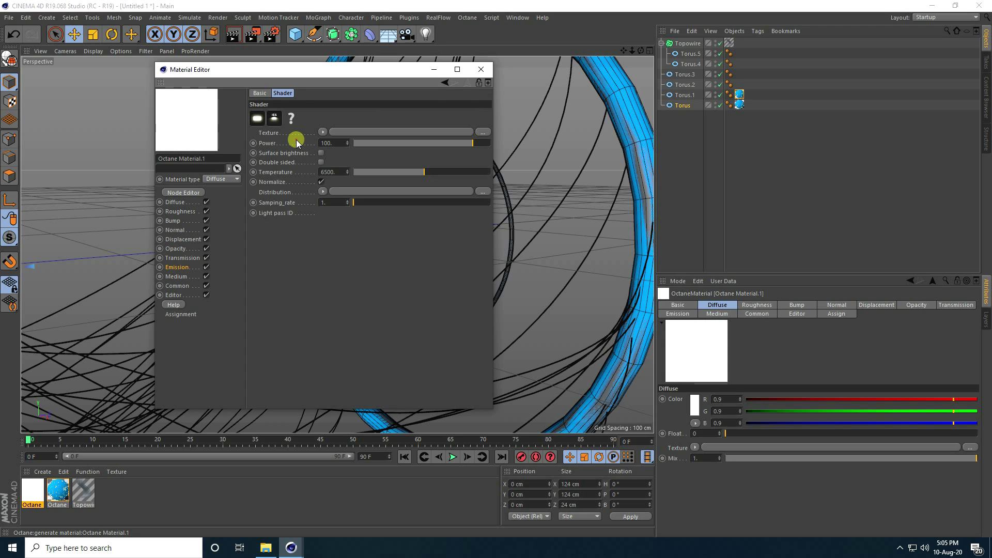
Load an RgbSpectrum into the emission's texture and set its color to blue with RGB 0, 0.401978, 1
{"action": "left_click", "coordinate": [323, 132]}
{"action": "mouse_move", "coordinate": [340, 327]}
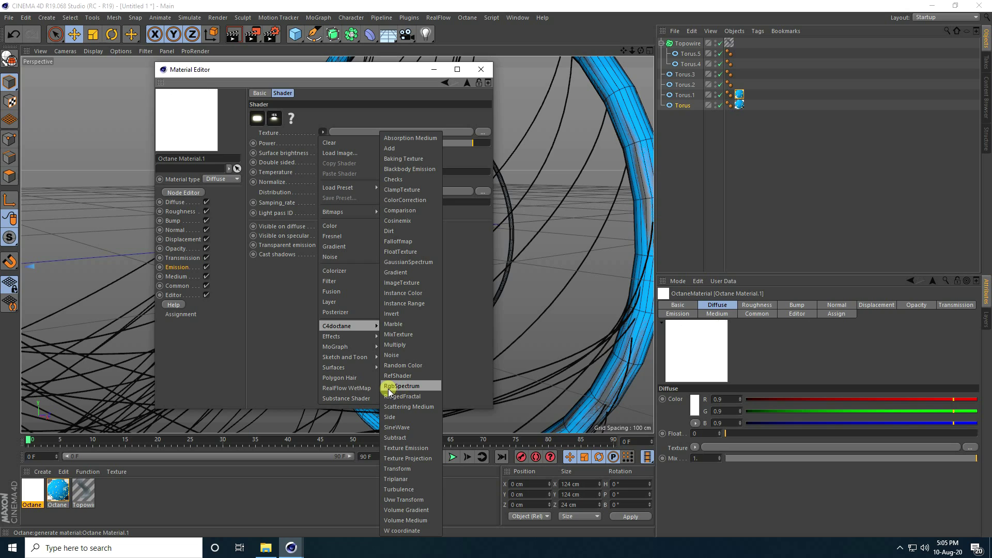
{"action": "left_click", "coordinate": [426, 386]}
{"action": "left_click", "coordinate": [327, 151]}
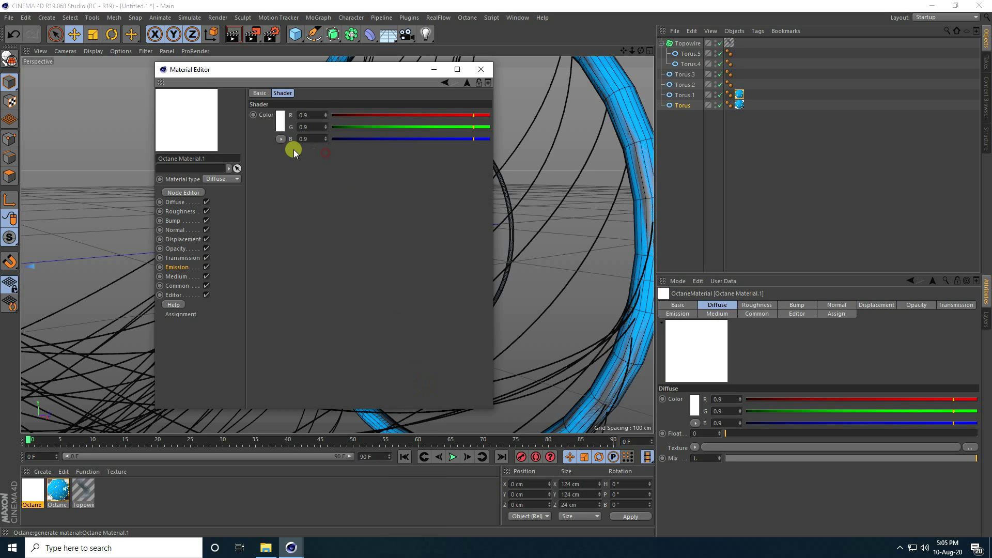
{"action": "left_click", "coordinate": [279, 122]}
{"action": "left_click_drag", "start_coordinate": [270, 120], "coordinate": [304, 124]}
{"action": "left_click", "coordinate": [355, 133]}
{"action": "left_click", "coordinate": [354, 143]}
{"action": "left_click", "coordinate": [260, 159]}
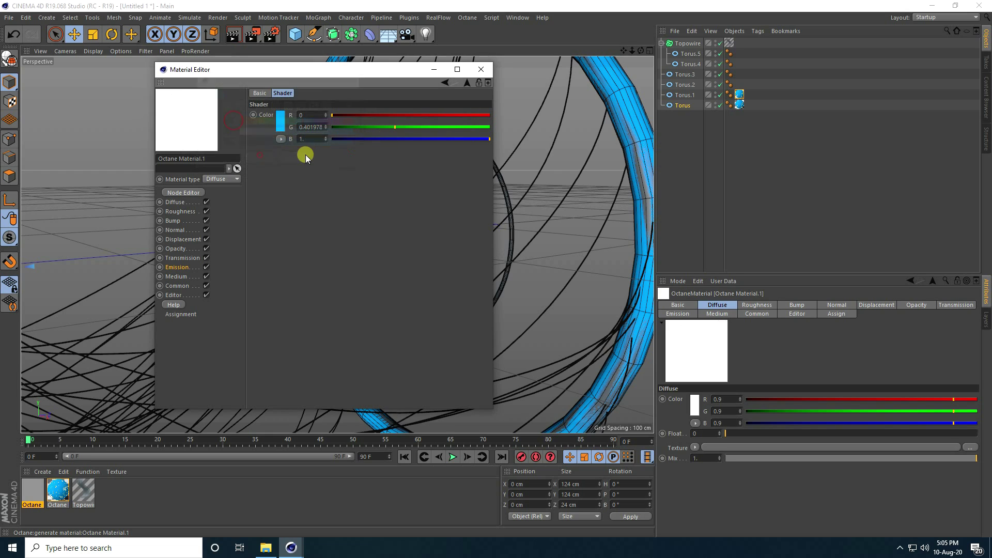
Enable Surface brightness on the Blackbody Emission and set its power to 50
{"action": "left_click", "coordinate": [444, 83]}
{"action": "left_click", "coordinate": [321, 184]}
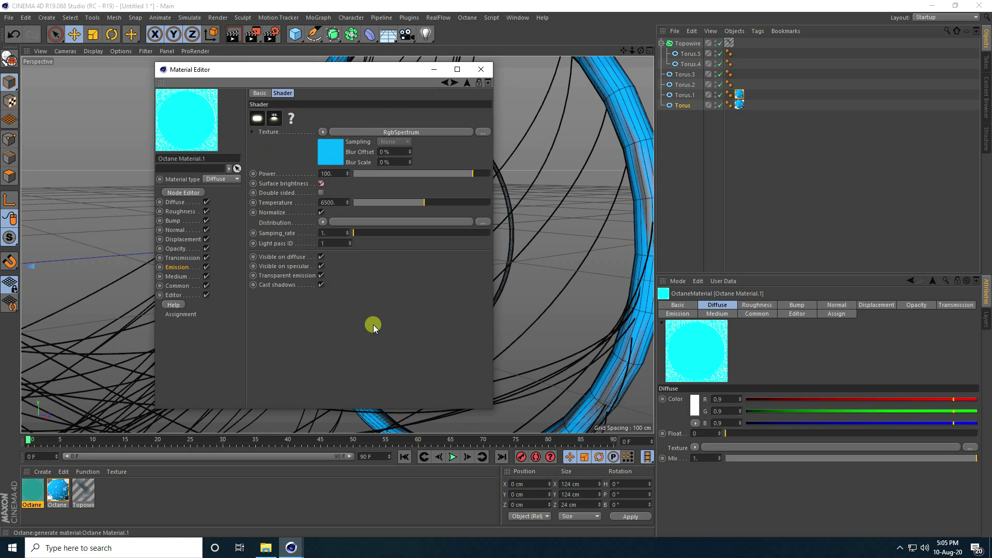
{"action": "left_click", "coordinate": [481, 69]}
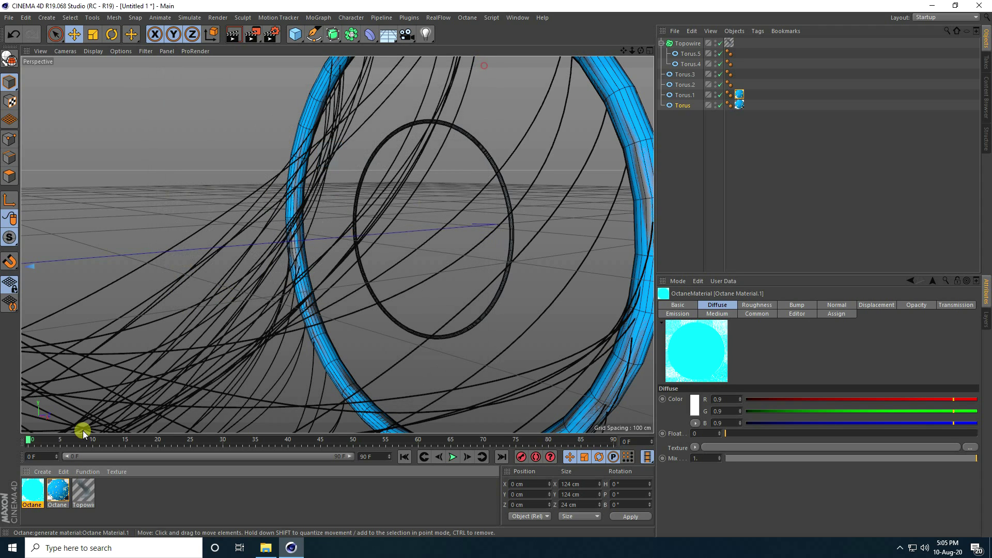
{"action": "double_click", "coordinate": [35, 496]}
{"action": "left_click", "coordinate": [287, 138]}
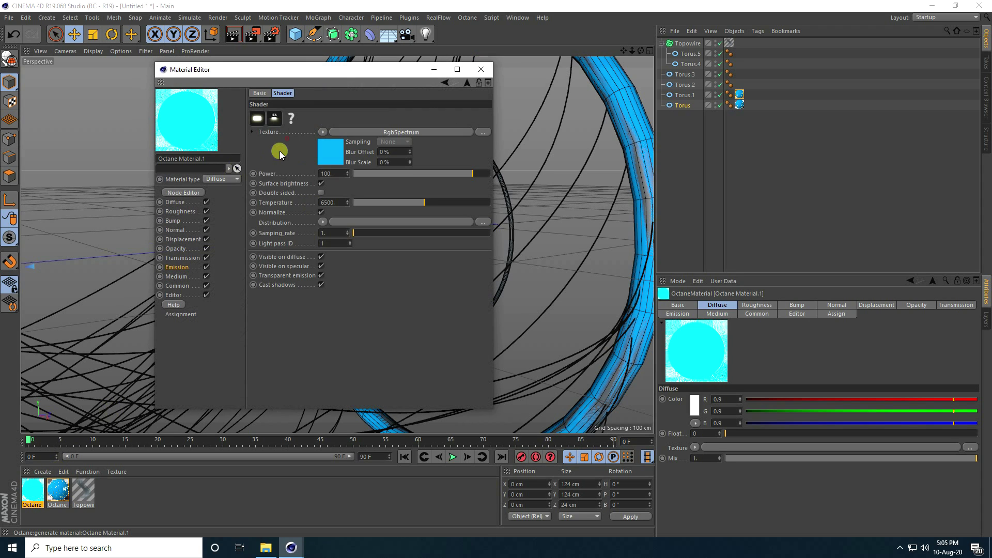
{"action": "left_click", "coordinate": [333, 173]}
{"action": "type", "text": "50"}
{"action": "key", "text": "Return"}
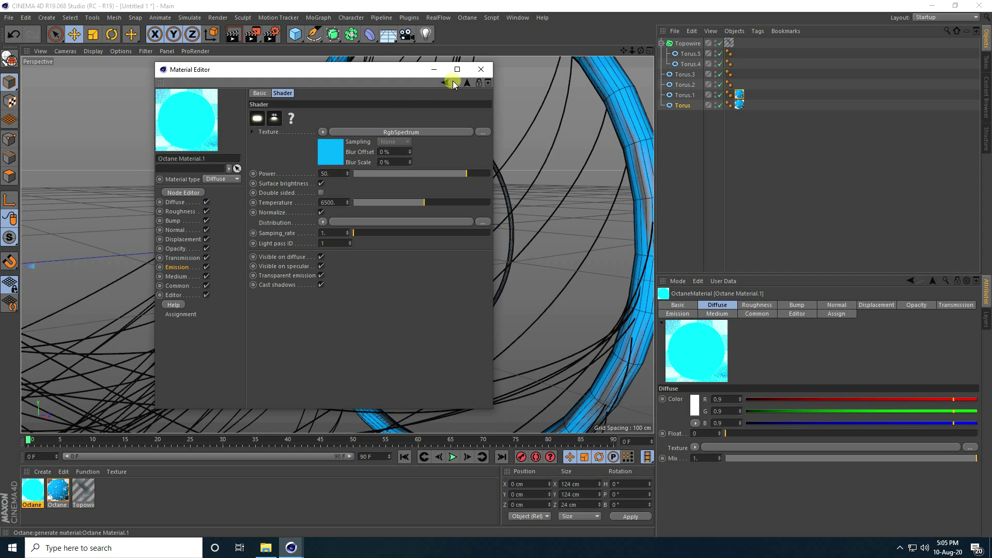
{"action": "left_click", "coordinate": [481, 70]}
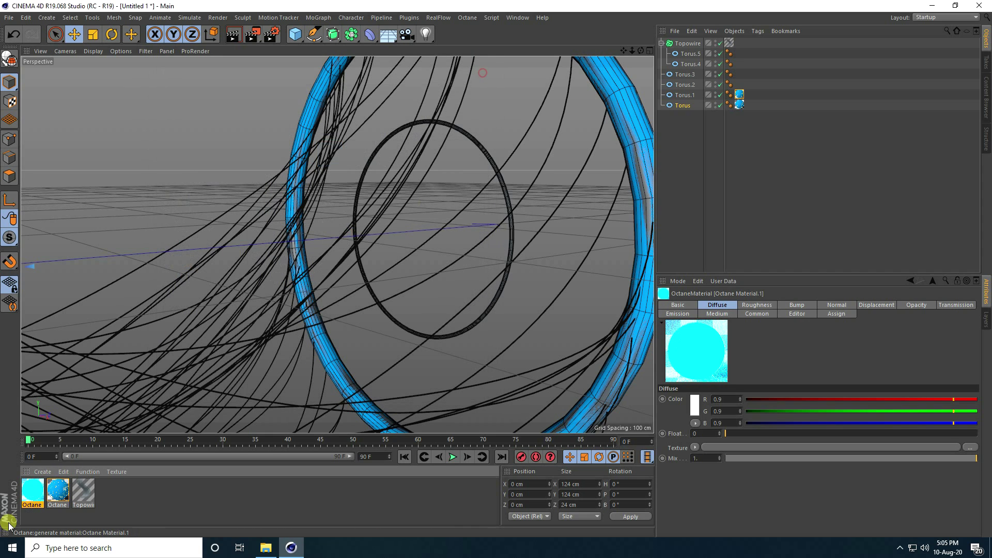
Duplicate the cyan emission material and change the copy's RgbSpectrum color to red with HSV 360°, 100%, 100%
{"action": "key", "text": "ctrl+c"}
{"action": "key", "text": "ctrl+v"}
{"action": "double_click", "coordinate": [33, 498]}
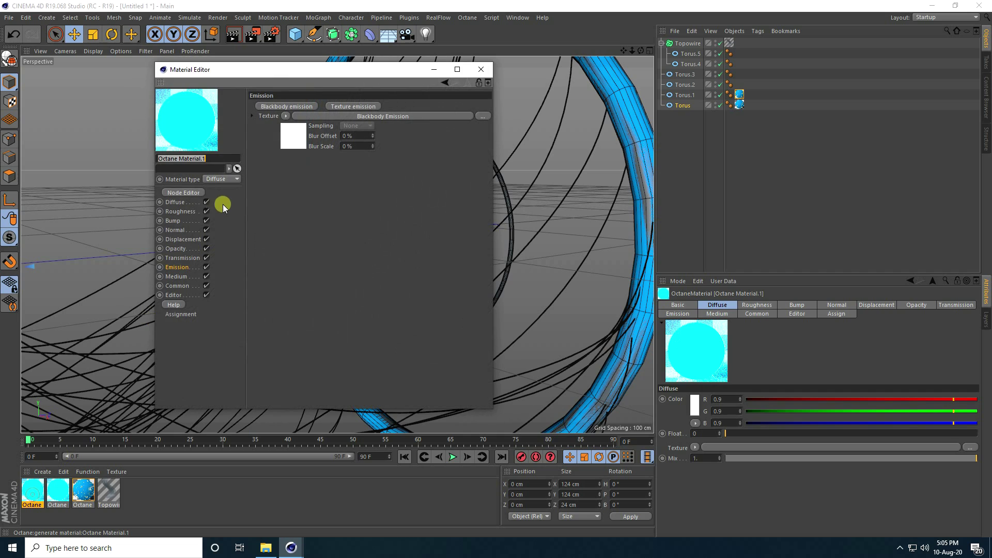
{"action": "left_click", "coordinate": [303, 133]}
{"action": "left_click", "coordinate": [331, 140]}
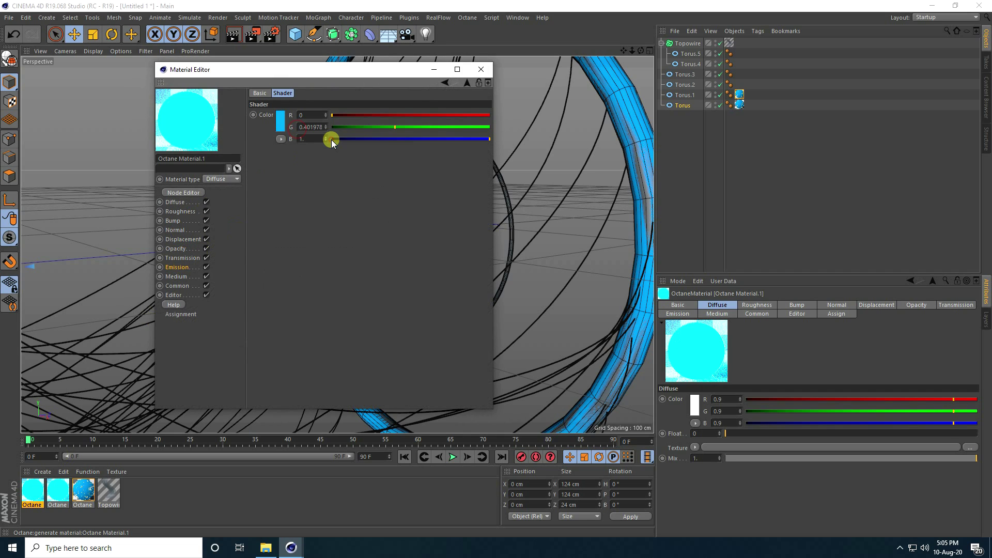
{"action": "left_click", "coordinate": [281, 123]}
{"action": "left_click", "coordinate": [348, 117]}
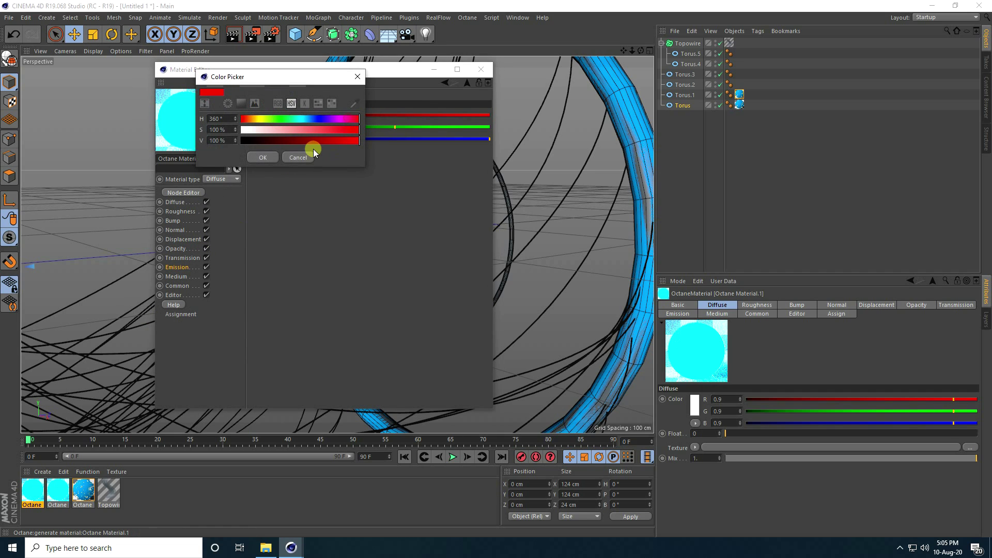
{"action": "left_click", "coordinate": [260, 156]}
{"action": "left_click", "coordinate": [444, 83]}
{"action": "left_click", "coordinate": [482, 69]}
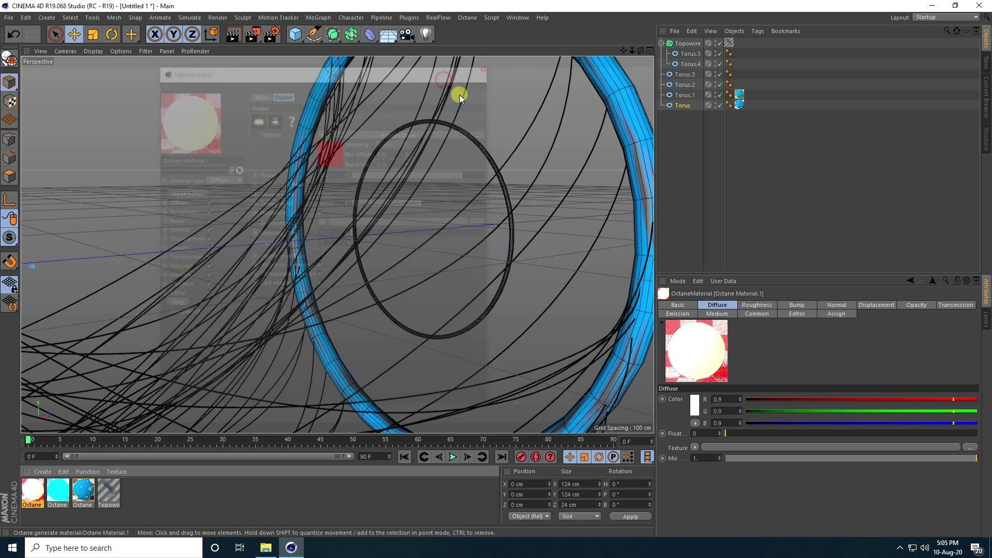
Apply the cyan emission material to Torus.2 and the red emission material to Torus.3
{"action": "left_click", "coordinate": [684, 85]}
{"action": "right_click", "coordinate": [51, 491]}
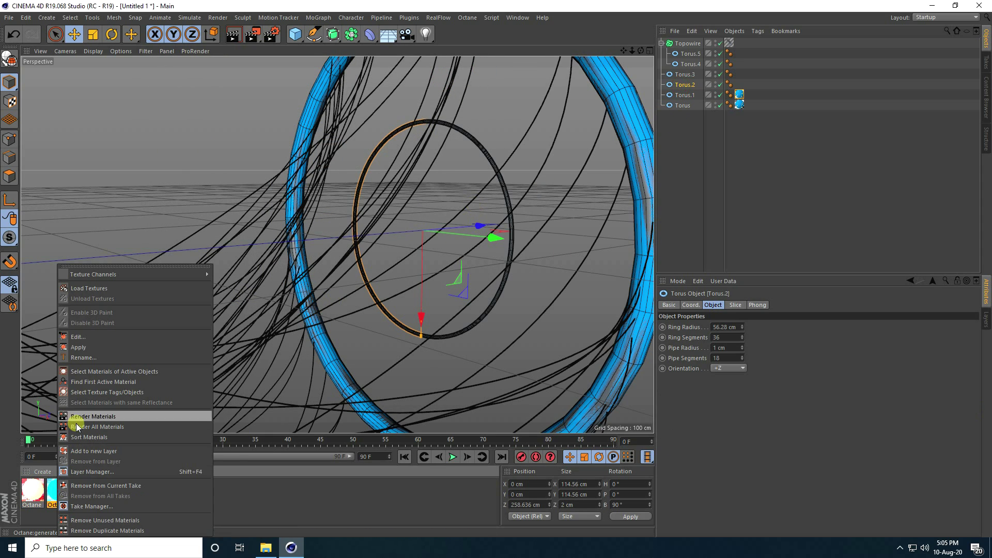
{"action": "left_click", "coordinate": [86, 346]}
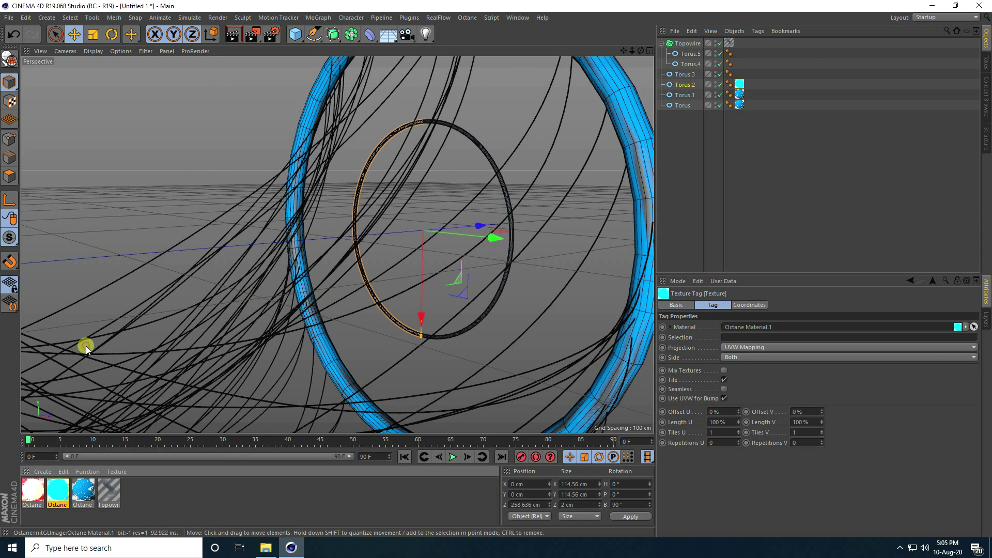
{"action": "left_click", "coordinate": [682, 74]}
{"action": "right_click", "coordinate": [31, 495]}
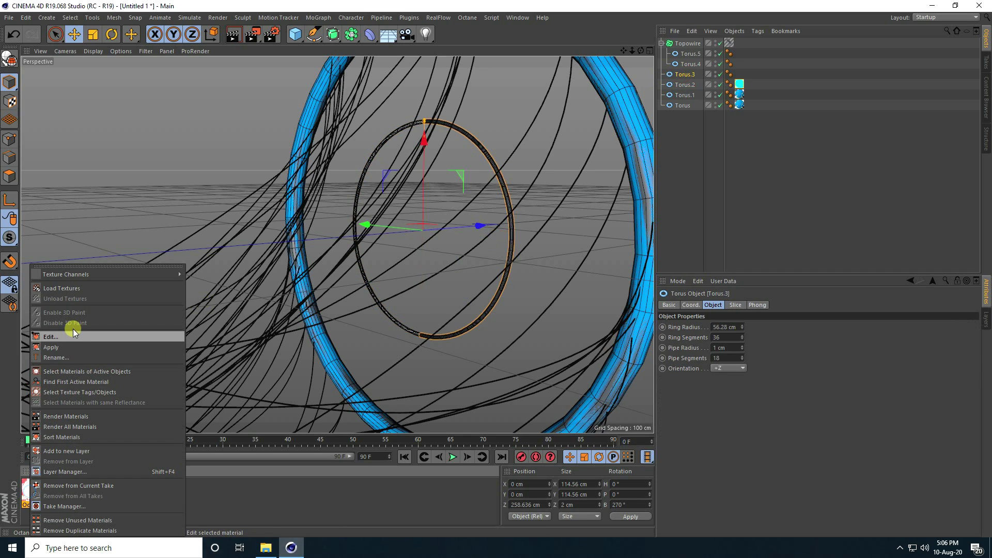
{"action": "left_click", "coordinate": [68, 343]}
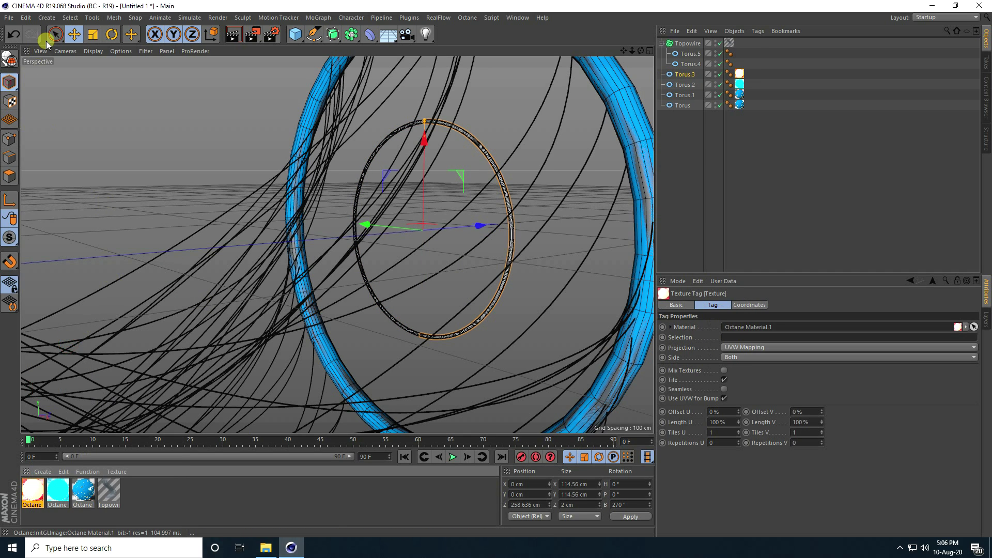
Duplicate the red emission material and change the copy's emission RgbSpectrum color to orange with HSV 25°, 100%, 100%
{"action": "left_click", "coordinate": [426, 251]}
{"action": "left_click_drag", "start_coordinate": [476, 178], "coordinate": [410, 243], "text": "alt"}
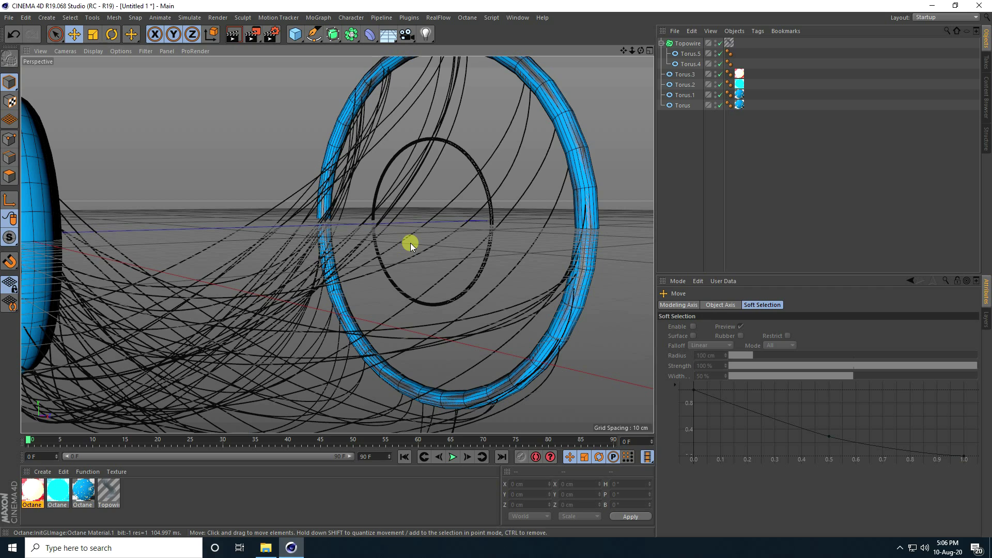
{"action": "left_click", "coordinate": [32, 492]}
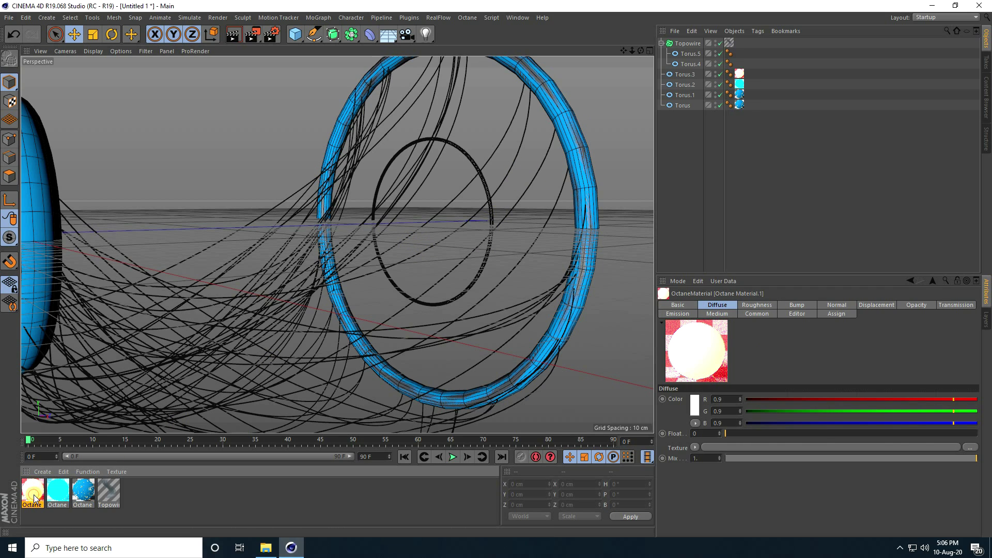
{"action": "key", "text": "ctrl+c"}
{"action": "key", "text": "ctrl+v"}
{"action": "double_click", "coordinate": [33, 493]}
{"action": "left_click", "coordinate": [175, 268]}
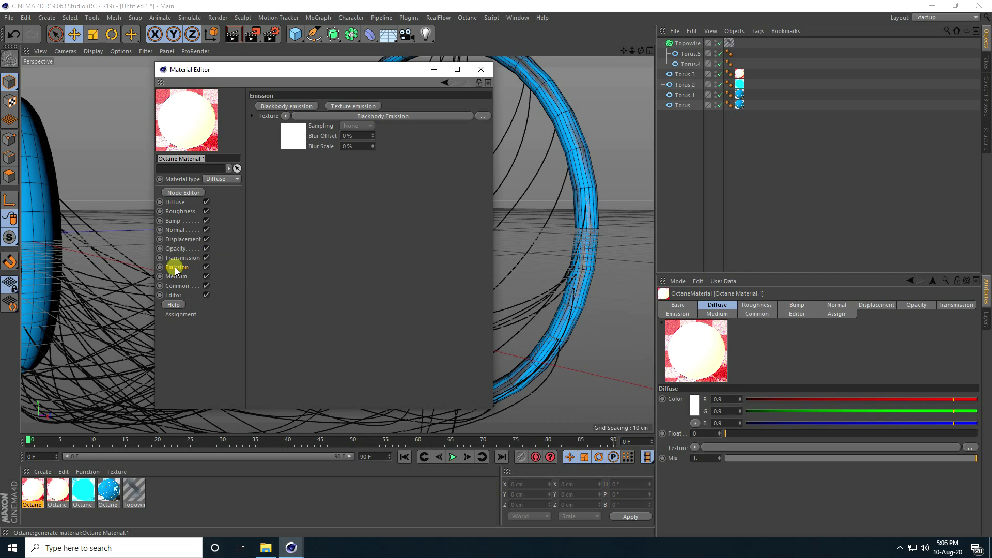
{"action": "left_click", "coordinate": [296, 147]}
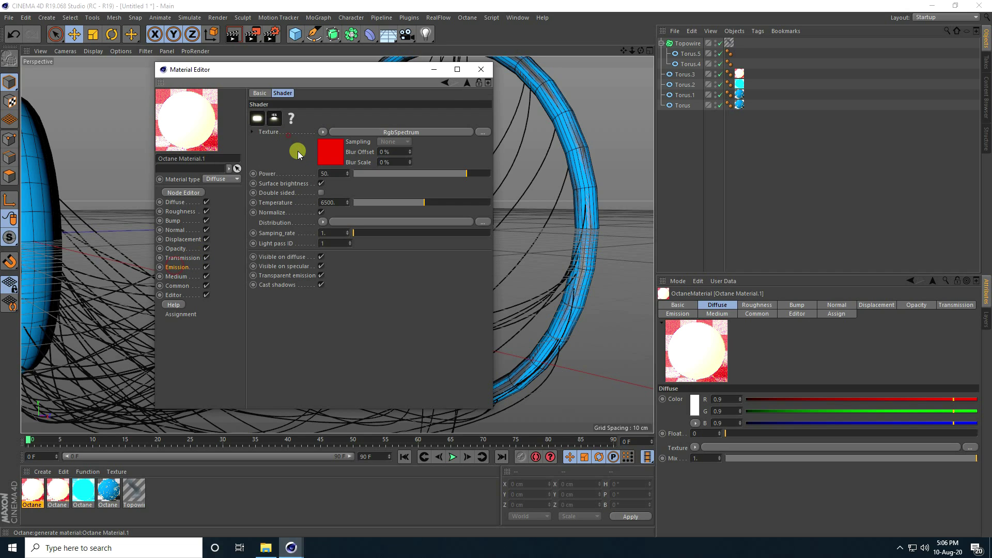
{"action": "left_click", "coordinate": [327, 153]}
{"action": "left_click", "coordinate": [279, 123]}
{"action": "left_click", "coordinate": [248, 124]}
{"action": "left_click_drag", "start_coordinate": [248, 124], "coordinate": [237, 135]}
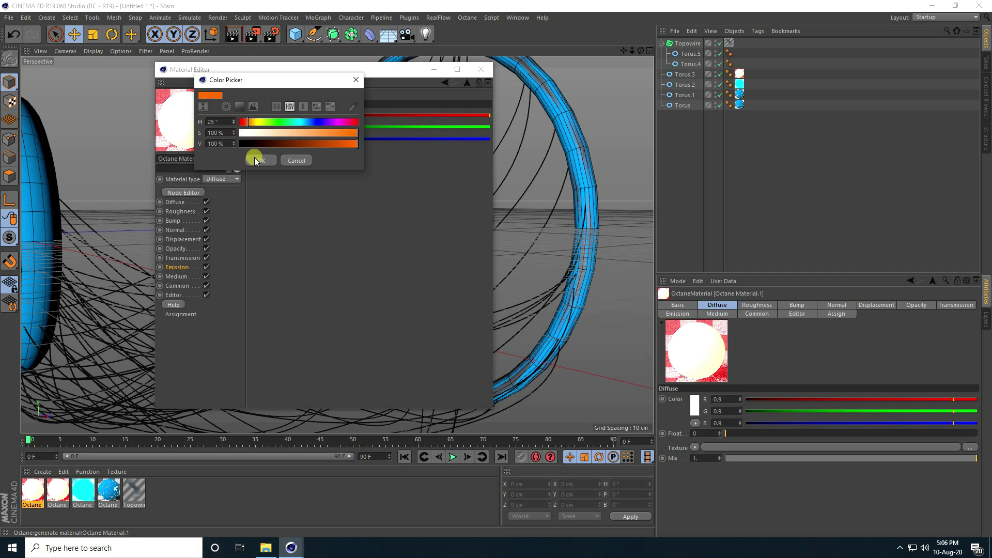
{"action": "left_click", "coordinate": [257, 161]}
{"action": "left_click", "coordinate": [445, 82]}
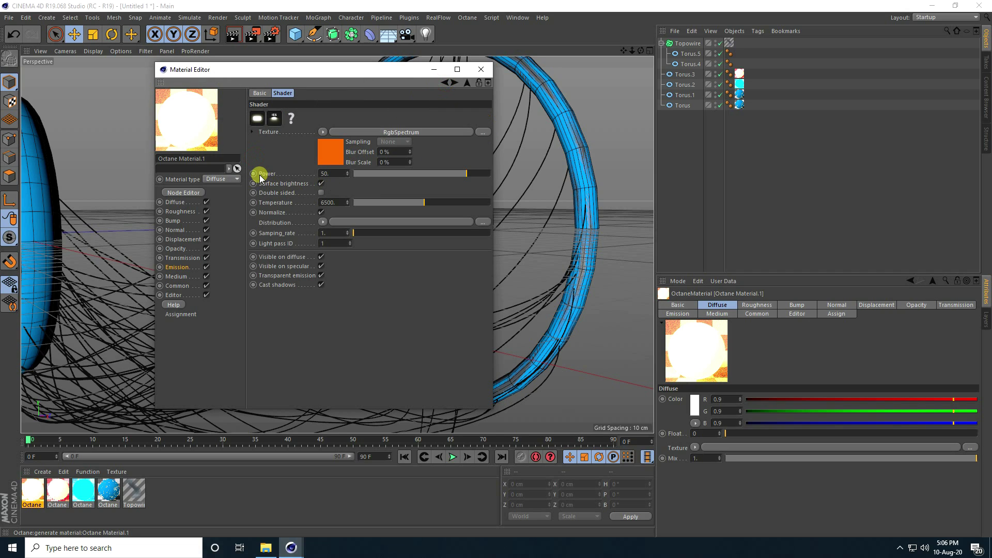
Set the orange material's Blackbody Emission power to 20 and apply the material to the Topowire object
{"action": "left_click", "coordinate": [333, 174]}
{"action": "key", "text": "Return"}
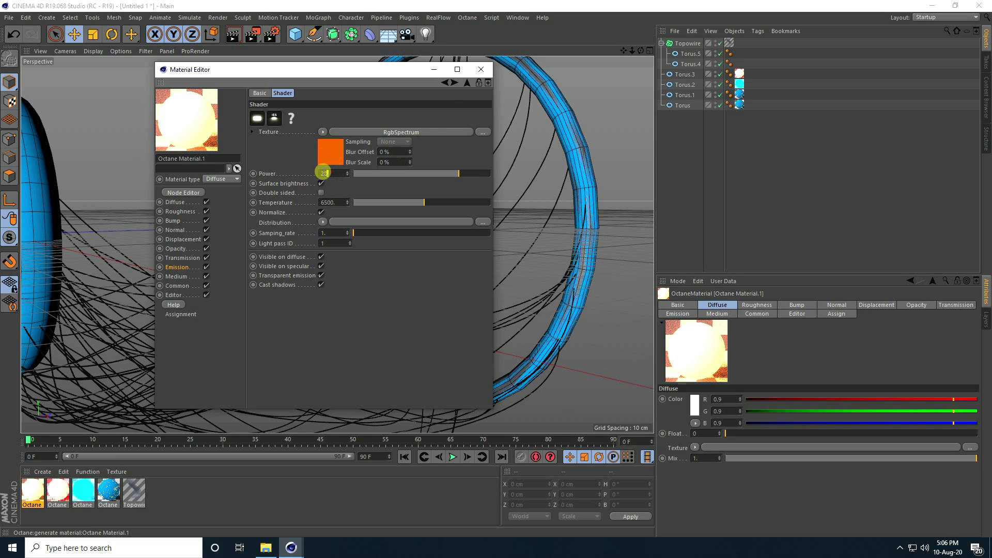
{"action": "left_click", "coordinate": [336, 172]}
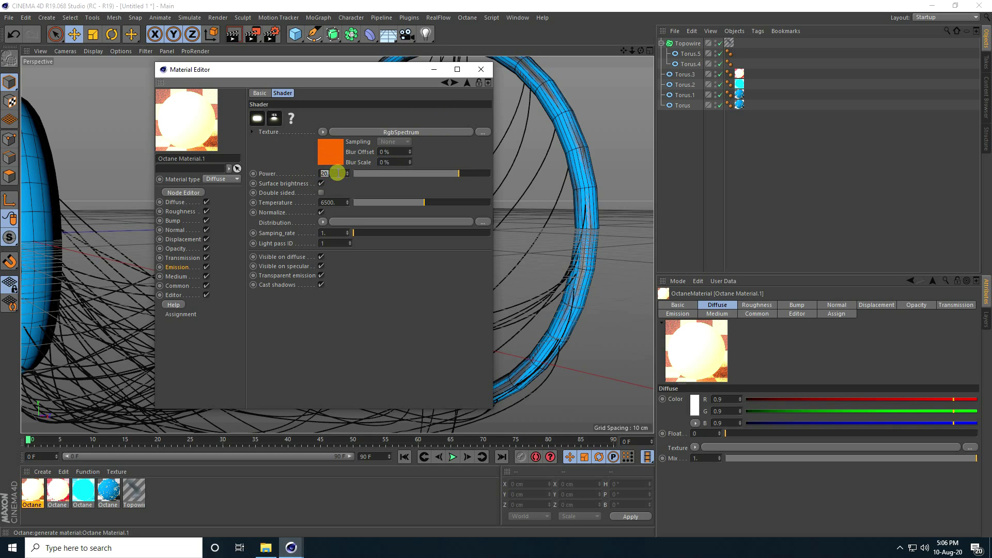
{"action": "left_click", "coordinate": [481, 69]}
{"action": "left_click_drag", "start_coordinate": [33, 497], "coordinate": [682, 43]}
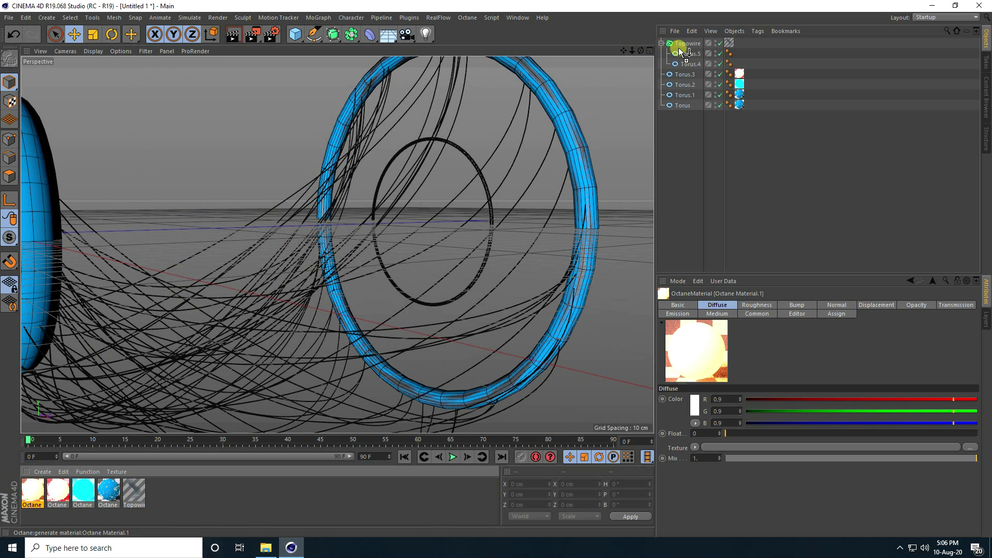
{"action": "scroll", "coordinate": [364, 263], "scroll_direction": "down", "scroll_amount": 6}
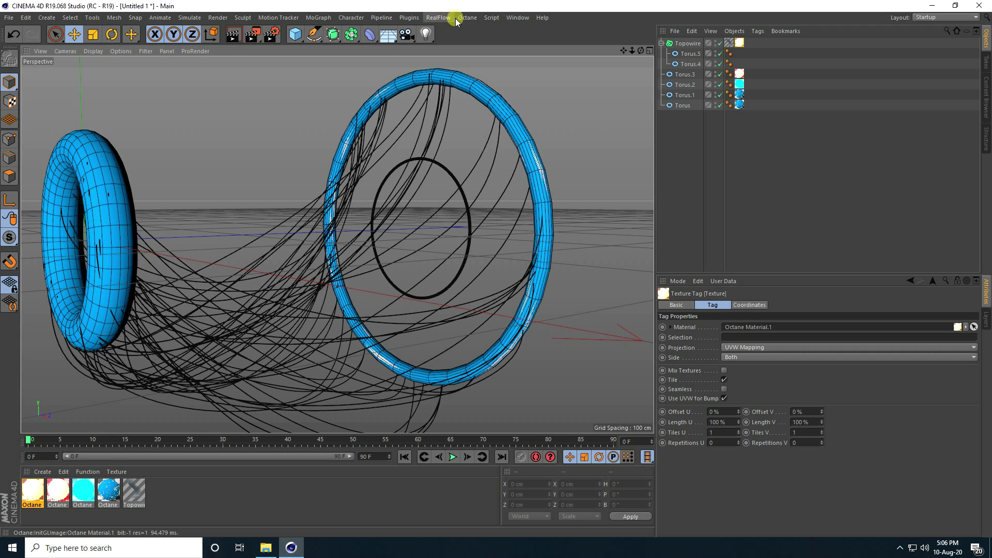
Save the project to the Desktop as Untitled 5
{"action": "left_click", "coordinate": [468, 20]}
{"action": "left_click", "coordinate": [9, 20]}
{"action": "left_click", "coordinate": [23, 103]}
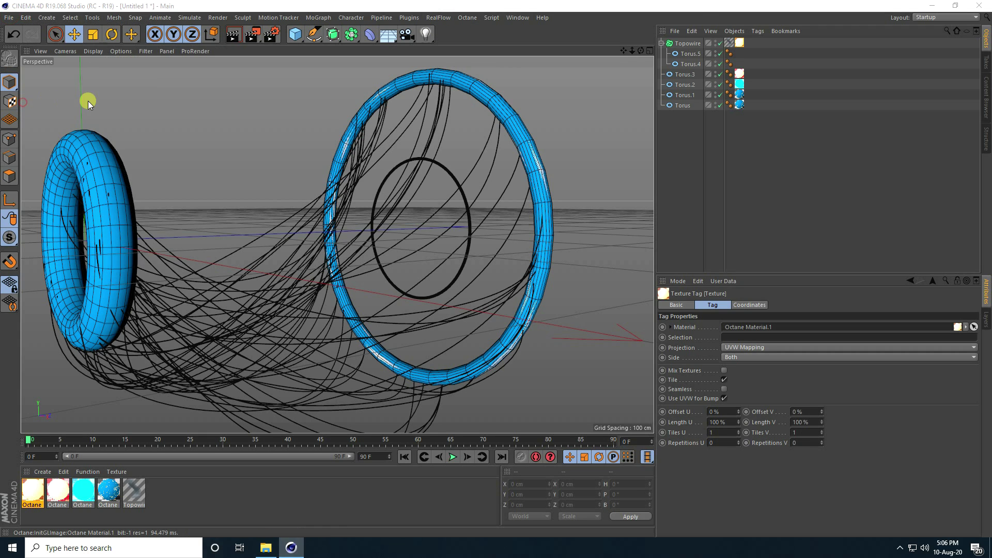
{"action": "left_click", "coordinate": [44, 93]}
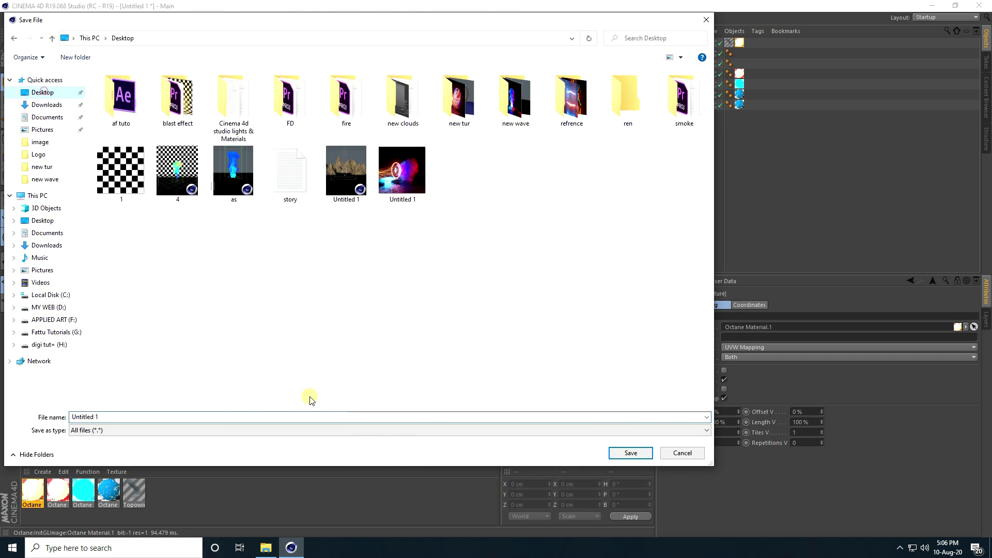
{"action": "left_click", "coordinate": [175, 420]}
{"action": "key", "text": "BackSpace"}
{"action": "type", "text": "5"}
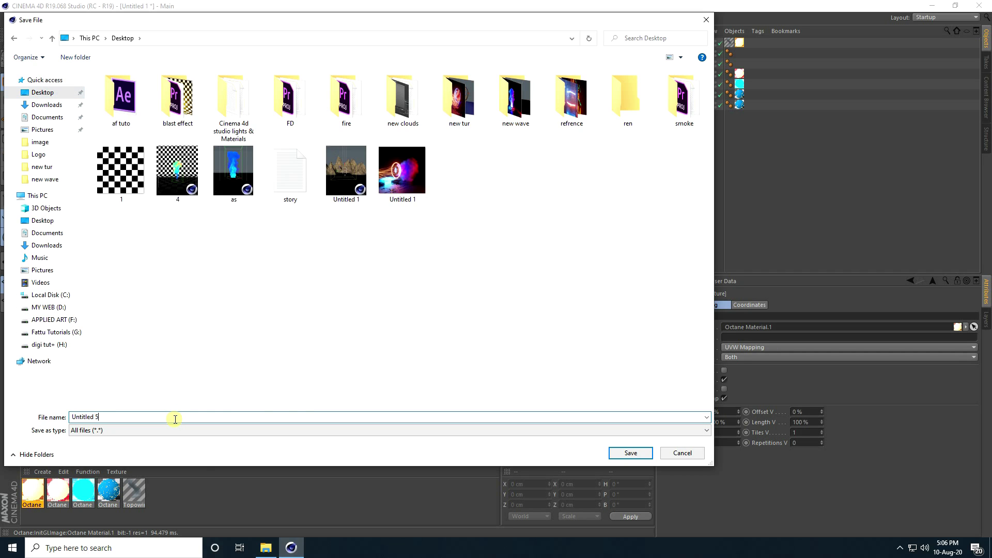
{"action": "left_click", "coordinate": [631, 453]}
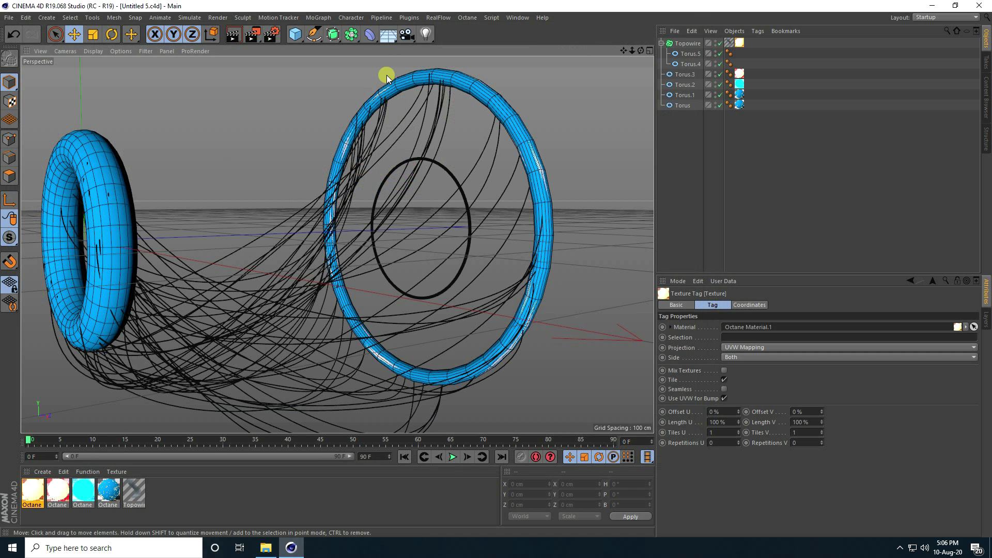
Open the Octane Live Viewer, dock it beside the perspective viewport and start the live render
{"action": "left_click", "coordinate": [466, 19]}
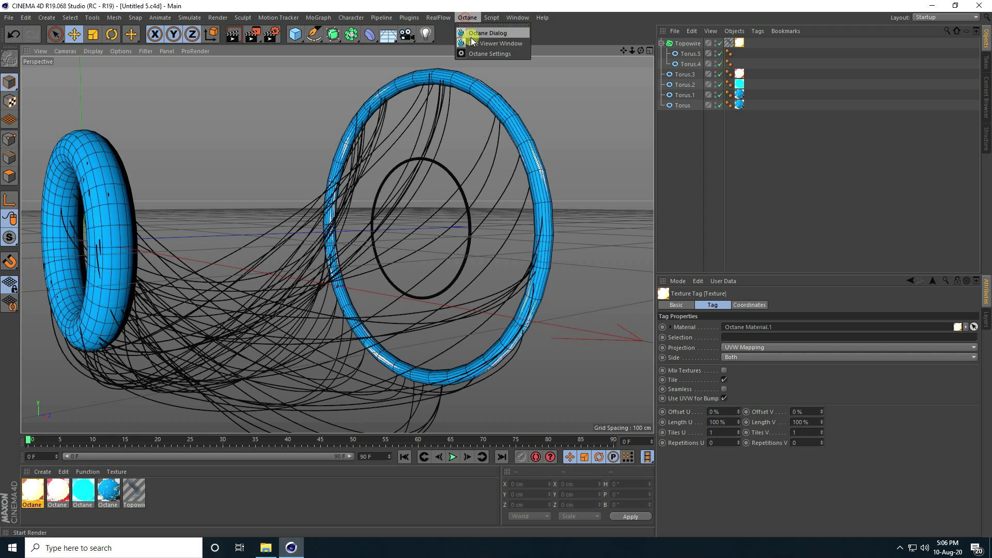
{"action": "left_click", "coordinate": [499, 44]}
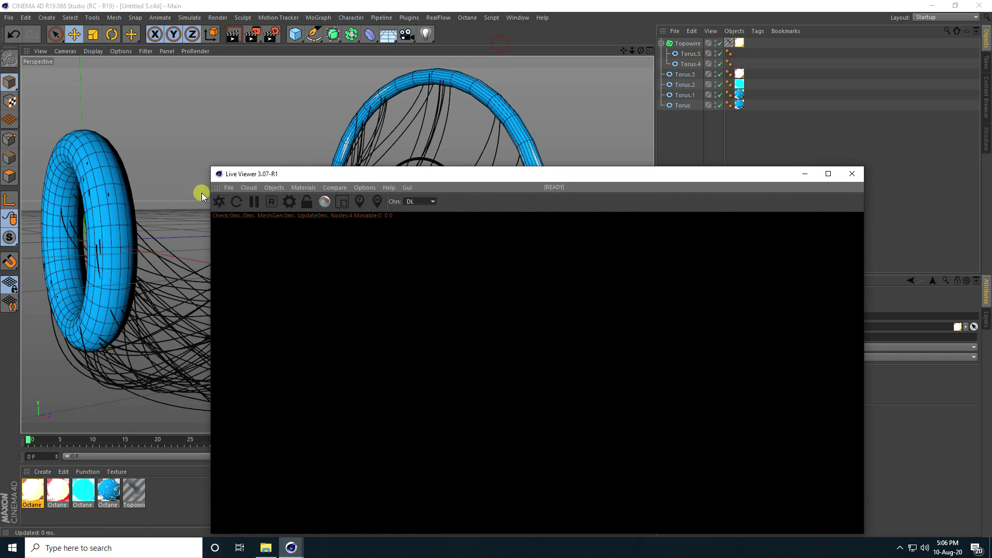
{"action": "left_click_drag", "start_coordinate": [217, 187], "coordinate": [27, 156]}
{"action": "left_click", "coordinate": [30, 75]}
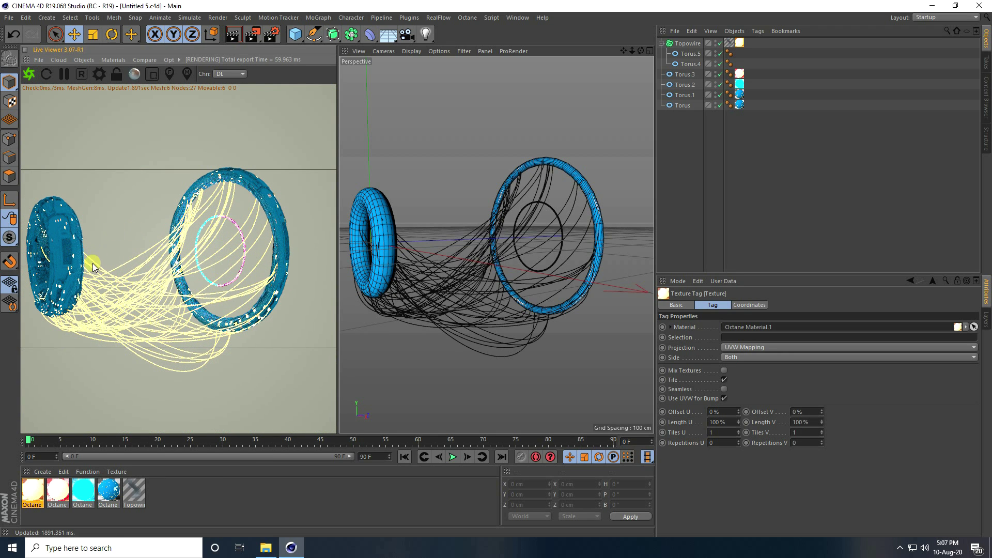
Try a Length U of 50 % on the Torus object's blue texture tag and settle on 40 %
{"action": "mouse_move", "coordinate": [433, 232]}
{"action": "left_mouse_down", "text": "alt"}
{"action": "mouse_move", "coordinate": [438, 254]}
{"action": "mouse_move", "coordinate": [486, 254]}
{"action": "mouse_move", "coordinate": [423, 246]}
{"action": "mouse_move", "coordinate": [420, 221]}
{"action": "left_mouse_up", "text": "alt"}
{"action": "right_click_drag", "start_coordinate": [420, 221], "coordinate": [479, 179], "text": "alt"}
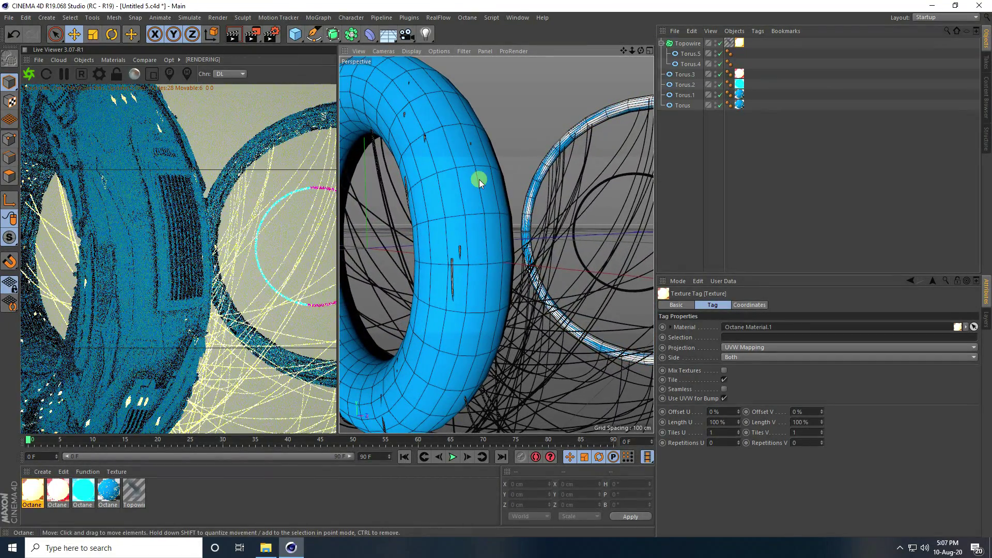
{"action": "left_click", "coordinate": [688, 104]}
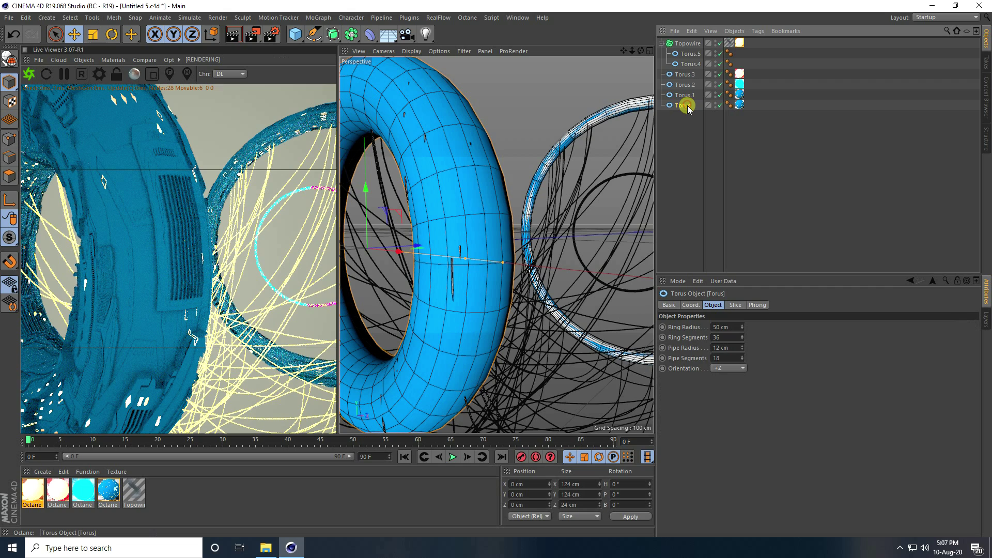
{"action": "left_click", "coordinate": [739, 104]}
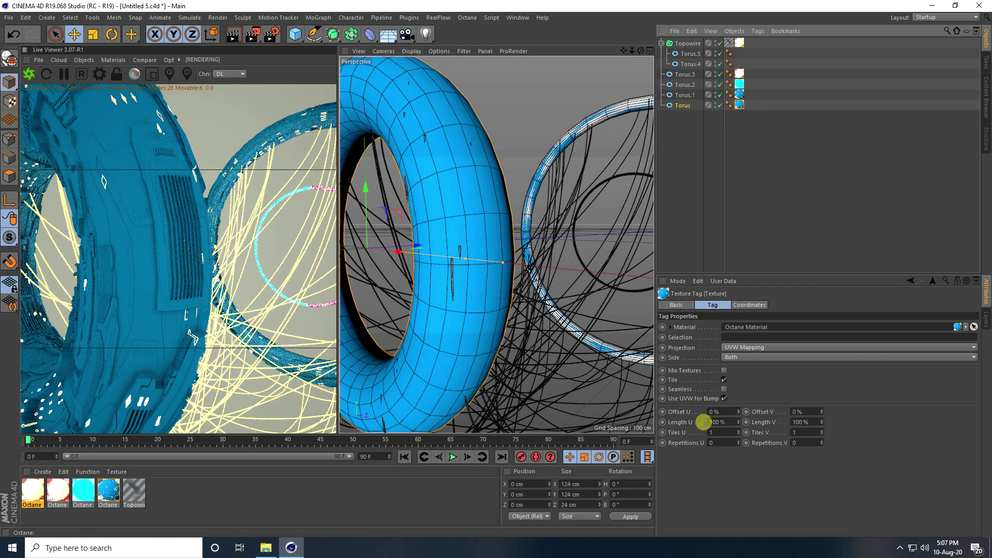
{"action": "left_click", "coordinate": [723, 422]}
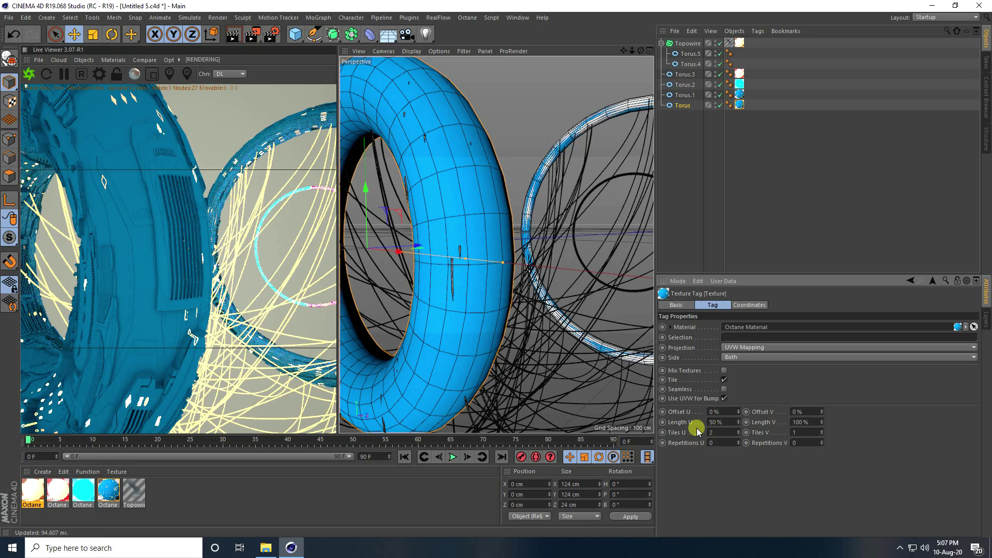
{"action": "left_click_drag", "start_coordinate": [434, 250], "coordinate": [581, 261], "text": "alt"}
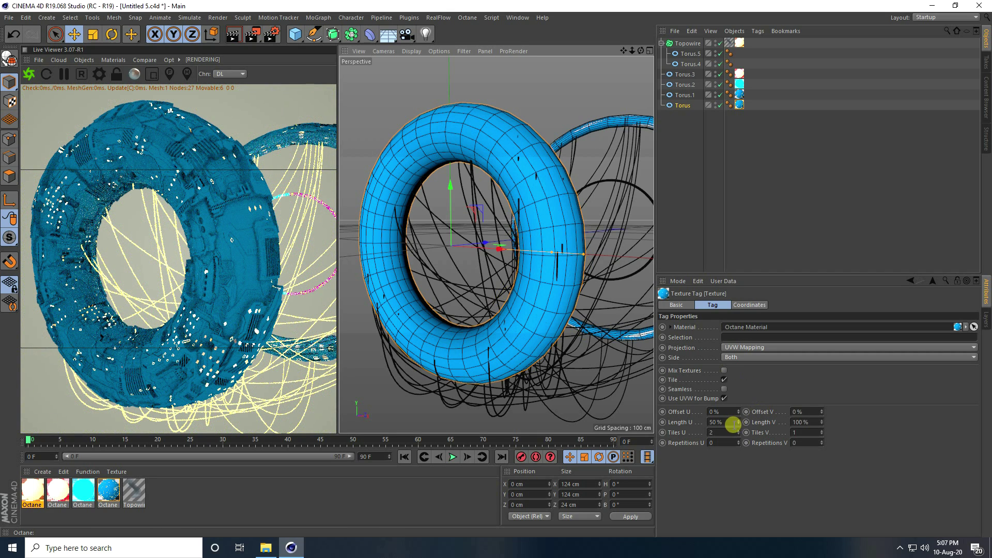
{"action": "left_click", "coordinate": [715, 422]}
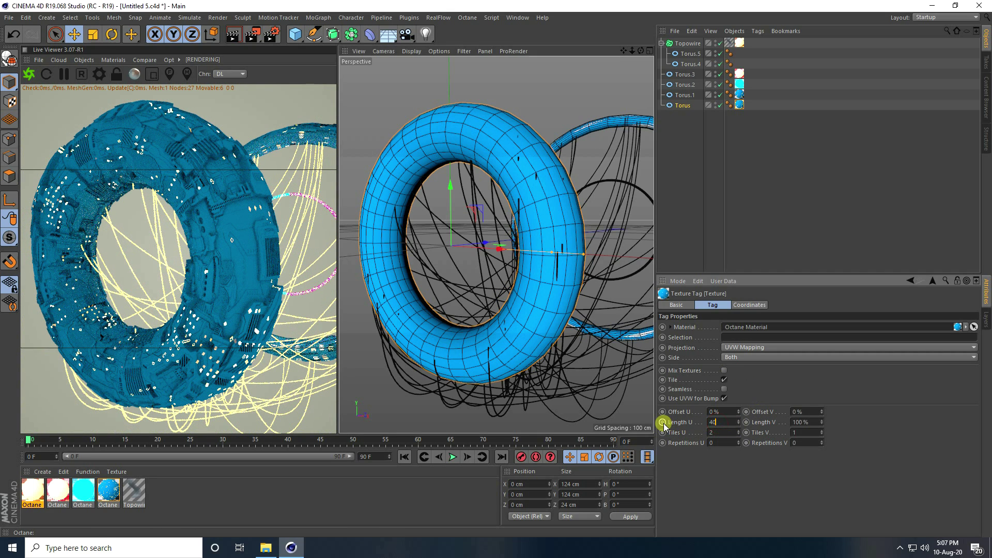
{"action": "key", "text": "Return"}
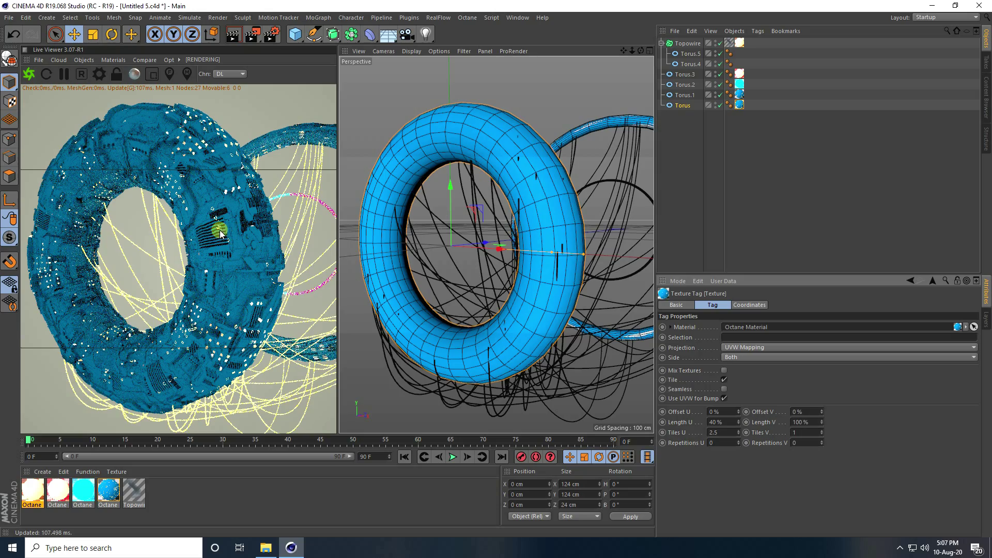
Set Length U of the blue texture tag on Torus.1 to 20 %
{"action": "left_click_drag", "start_coordinate": [553, 224], "coordinate": [596, 212], "text": "alt"}
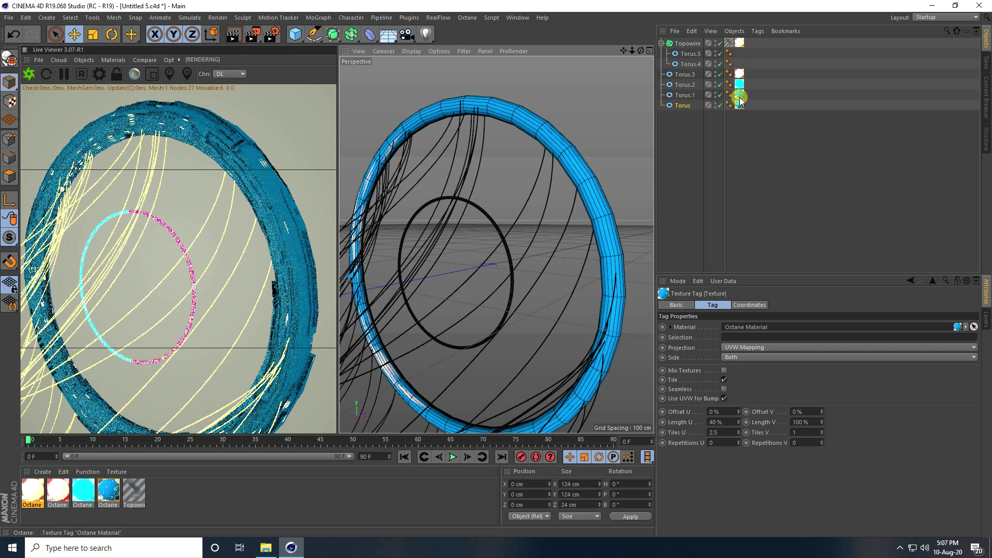
{"action": "left_click_drag", "start_coordinate": [740, 99], "coordinate": [739, 95]}
{"action": "left_click", "coordinate": [725, 421]}
{"action": "left_click_drag", "start_coordinate": [725, 421], "coordinate": [702, 423]}
{"action": "type", "text": "20"}
{"action": "key", "text": "Return"}
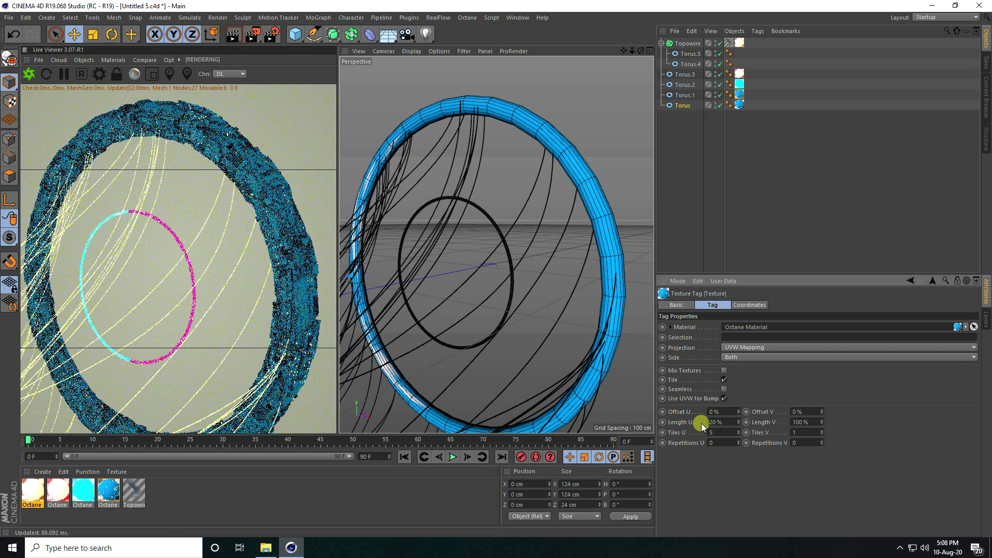
{"action": "left_click_drag", "start_coordinate": [799, 422], "coordinate": [805, 422]}
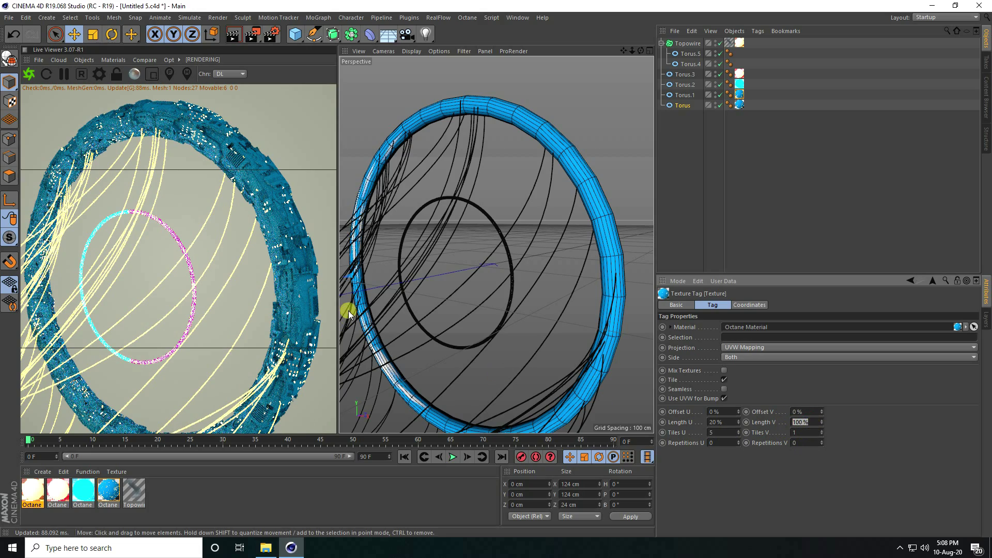
Add a Plane object to the scene and set its width and height to 2000 cm each
{"action": "left_click", "coordinate": [459, 209]}
{"action": "scroll", "coordinate": [478, 210], "scroll_direction": "down", "scroll_amount": 2}
{"action": "scroll", "coordinate": [478, 209], "scroll_direction": "down", "scroll_amount": 2}
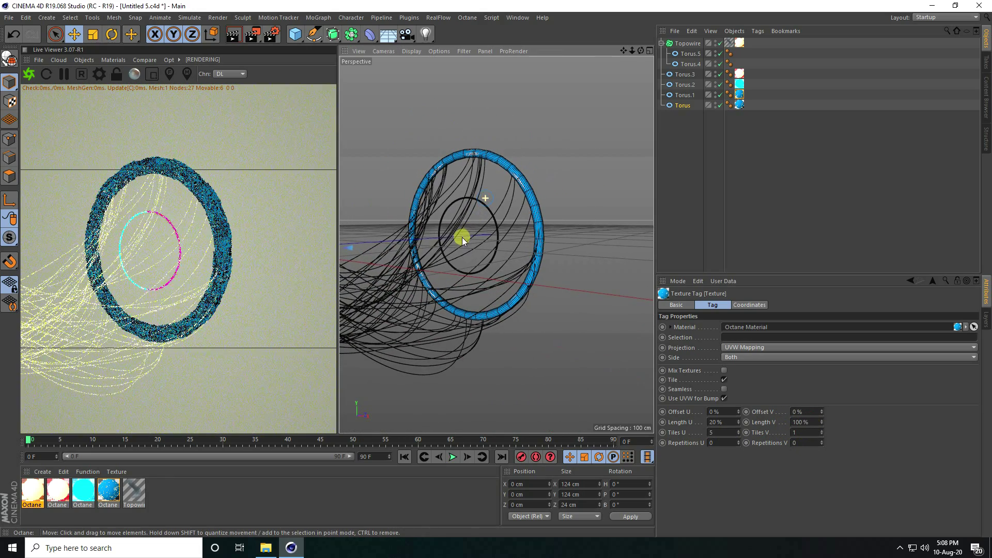
{"action": "left_click_drag", "start_coordinate": [536, 230], "coordinate": [478, 247], "text": "alt"}
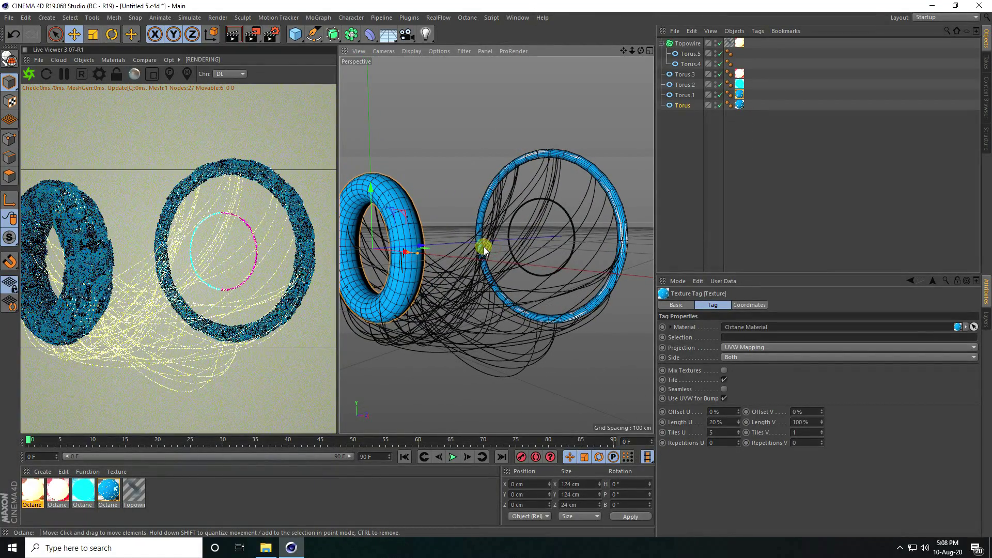
{"action": "left_click_drag", "start_coordinate": [300, 37], "coordinate": [393, 73]}
{"action": "left_click", "coordinate": [726, 349]}
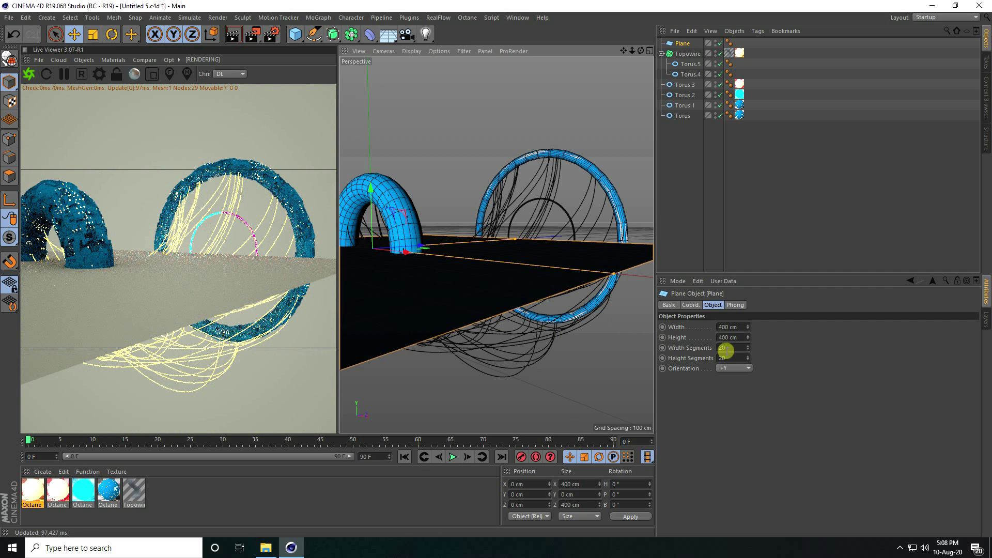
{"action": "type", "text": "2000"}
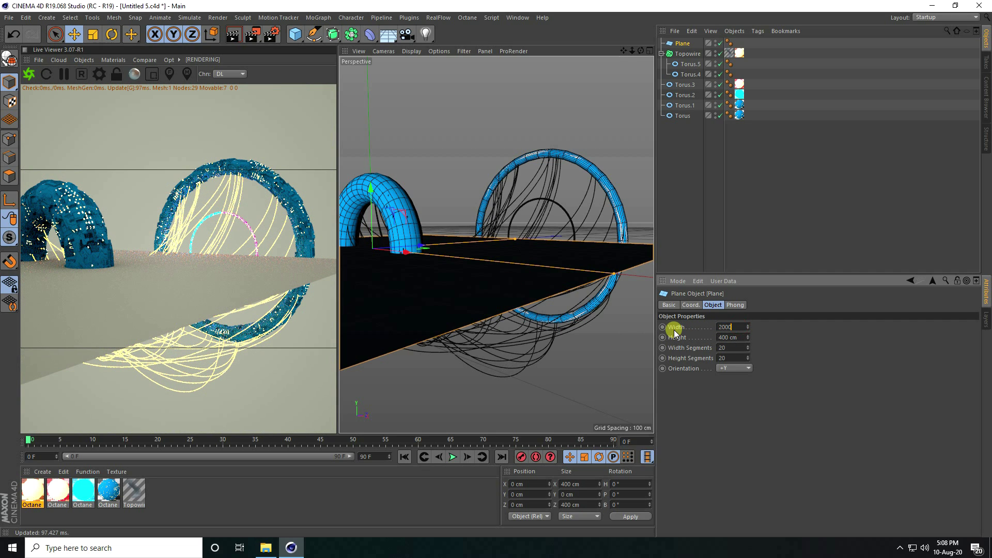
{"action": "key", "text": "Tab"}
{"action": "type", "text": "2000"}
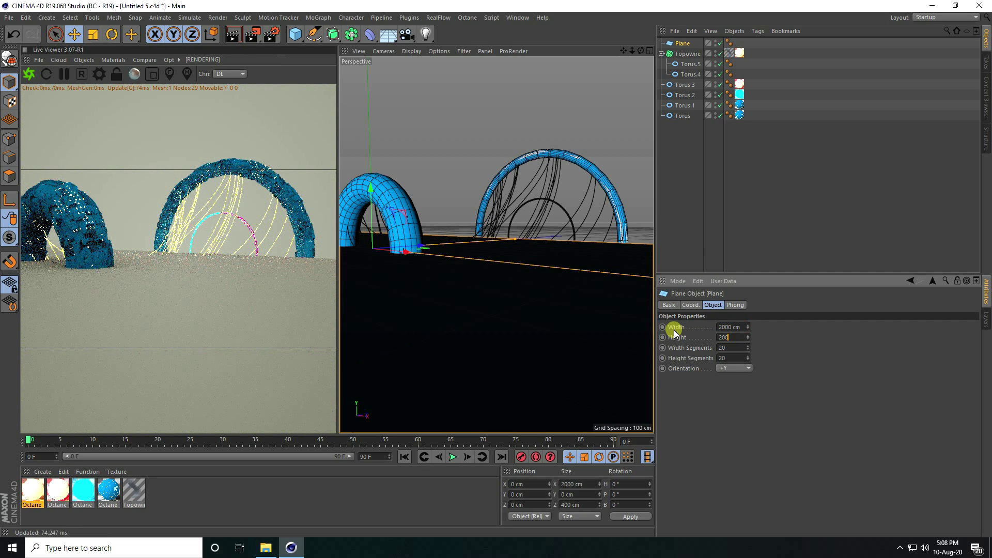
{"action": "key", "text": "Return"}
Lower the Plane below the torus rings and hanging splines to a Y position of about -200 cm
{"action": "left_click_drag", "start_coordinate": [380, 197], "coordinate": [394, 350]}
{"action": "left_click_drag", "start_coordinate": [451, 279], "coordinate": [458, 242], "text": "alt"}
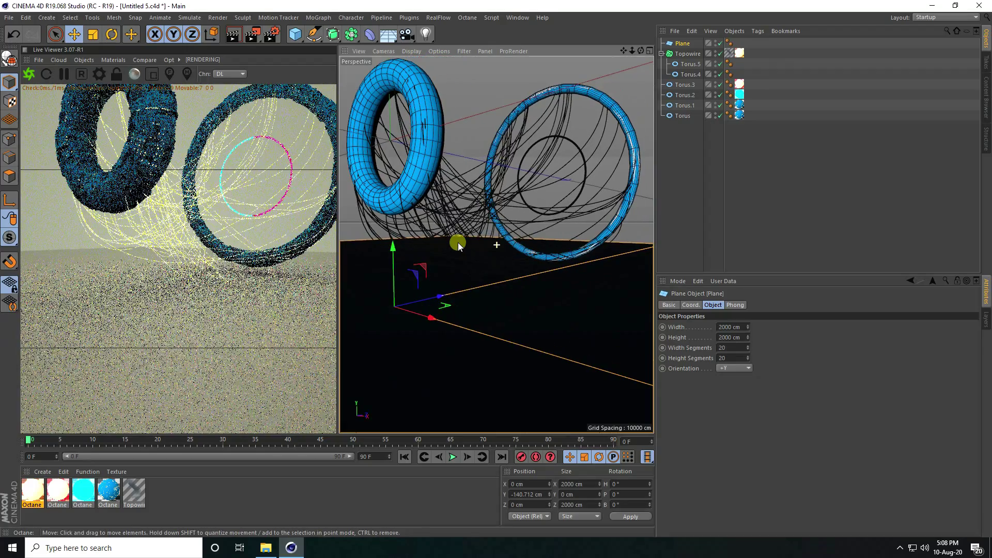
{"action": "middle_click", "coordinate": [458, 244]}
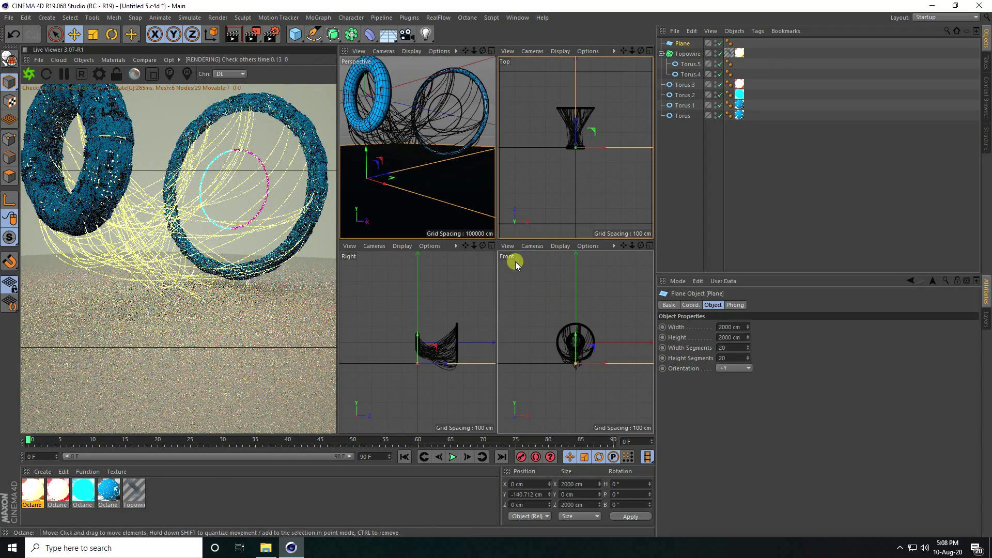
{"action": "middle_click", "coordinate": [566, 340]}
{"action": "scroll", "coordinate": [499, 291], "scroll_direction": "up", "scroll_amount": 5}
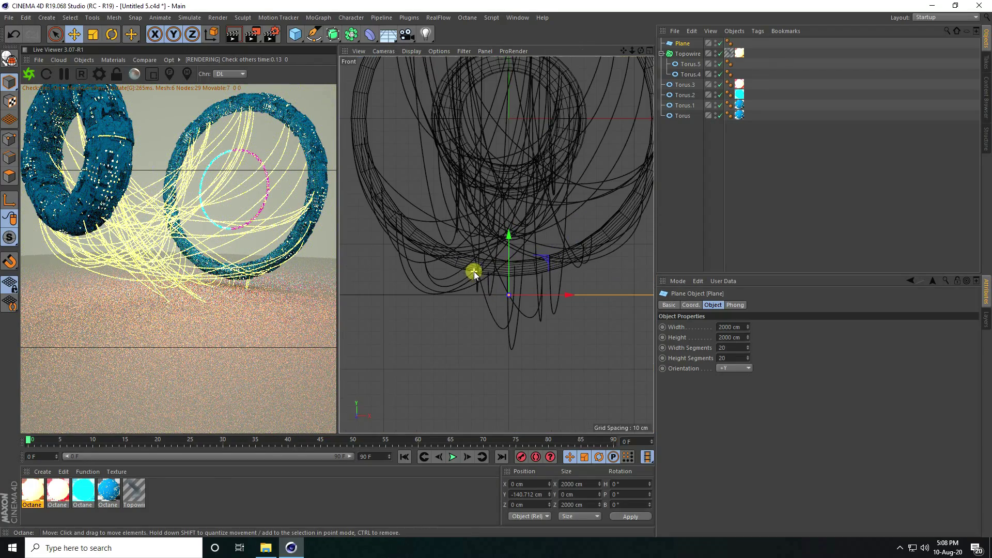
{"action": "left_click_drag", "start_coordinate": [507, 238], "coordinate": [517, 312]}
{"action": "middle_click", "coordinate": [521, 296]}
{"action": "middle_click", "coordinate": [442, 204]}
{"action": "left_click_drag", "start_coordinate": [442, 204], "coordinate": [473, 259], "text": "alt"}
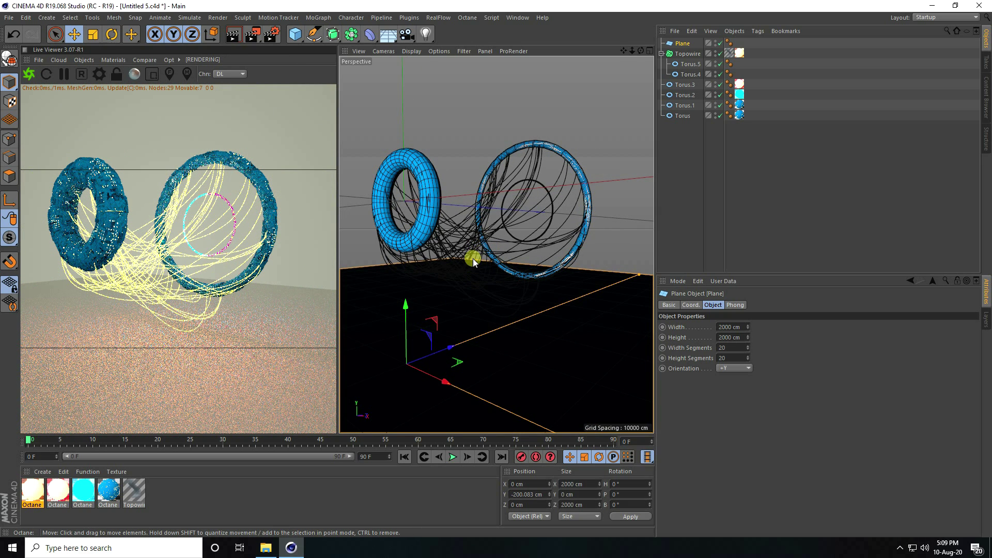
Create a new Octane Material for the floor
{"action": "left_click", "coordinate": [43, 472]}
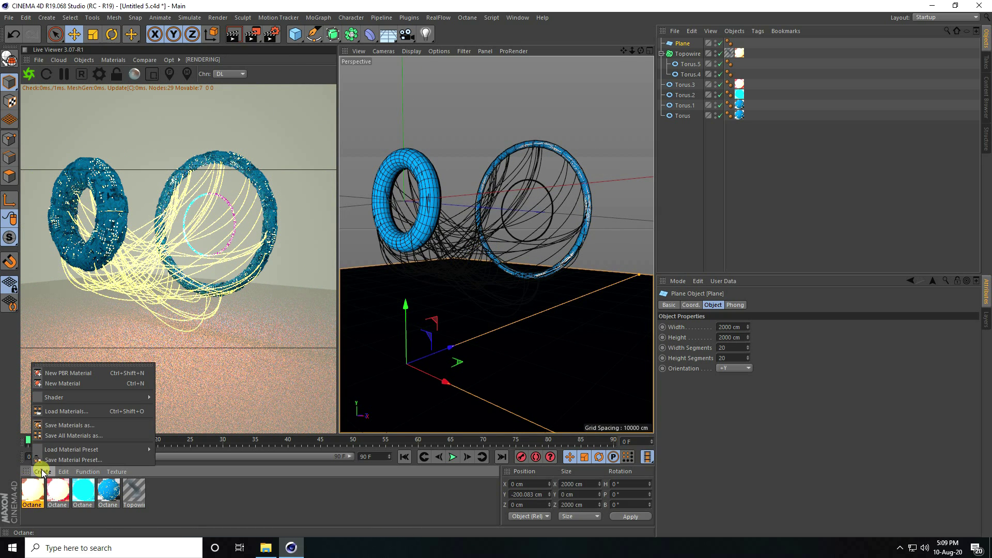
{"action": "mouse_move", "coordinate": [97, 396]}
{"action": "mouse_move", "coordinate": [194, 375]}
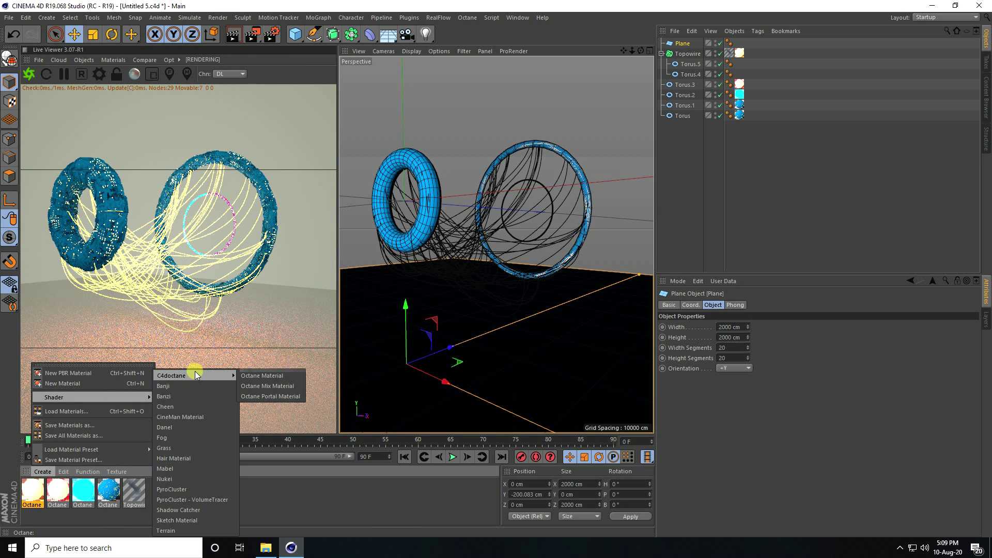
{"action": "left_click", "coordinate": [264, 375]}
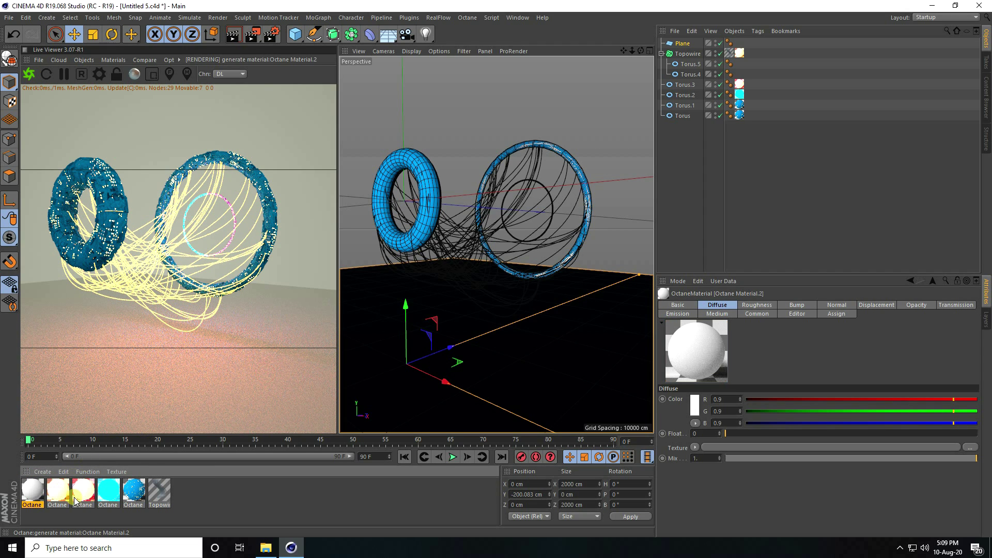
Examine the finished reference renders in the new tur folder for the floor and lighting look, and return to Cinema 4D
{"action": "left_click", "coordinate": [266, 547]}
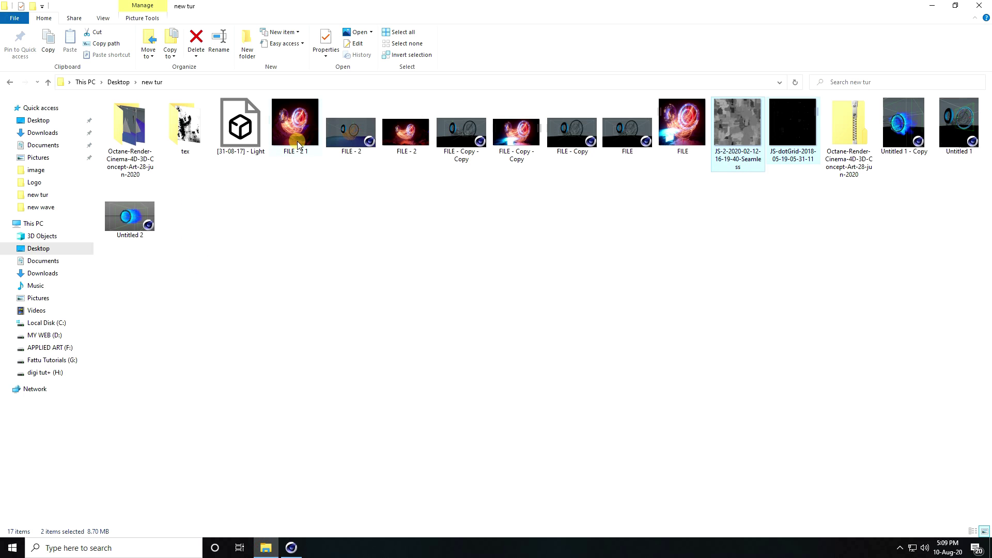
{"action": "double_click", "coordinate": [277, 138]}
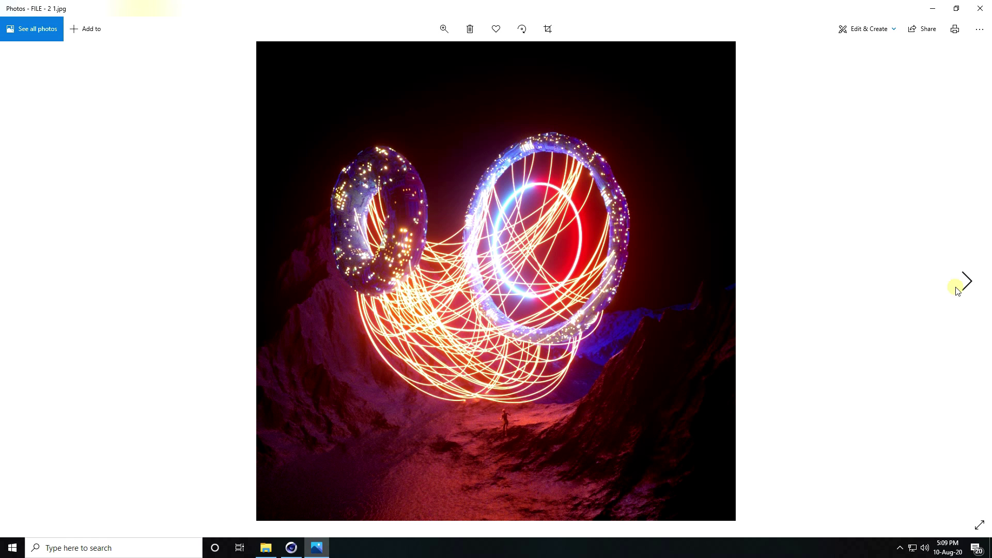
{"action": "left_click", "coordinate": [973, 278]}
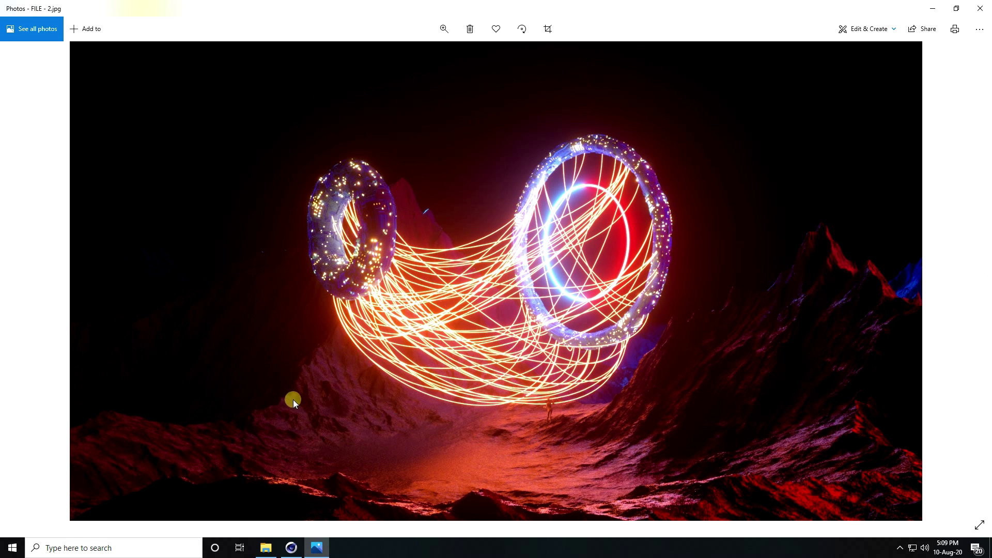
{"action": "left_click", "coordinate": [979, 9]}
{"action": "double_click", "coordinate": [537, 148]}
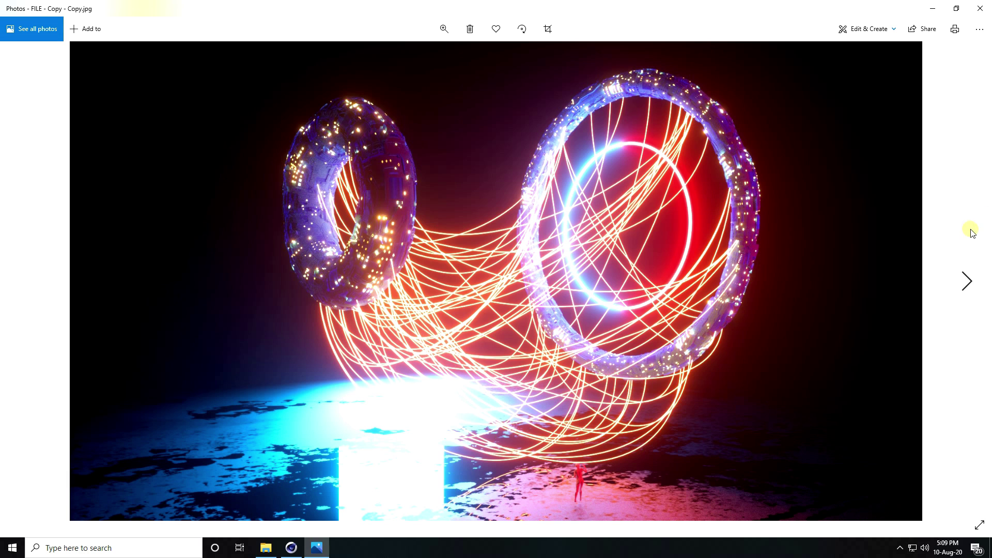
{"action": "left_click", "coordinate": [964, 281]}
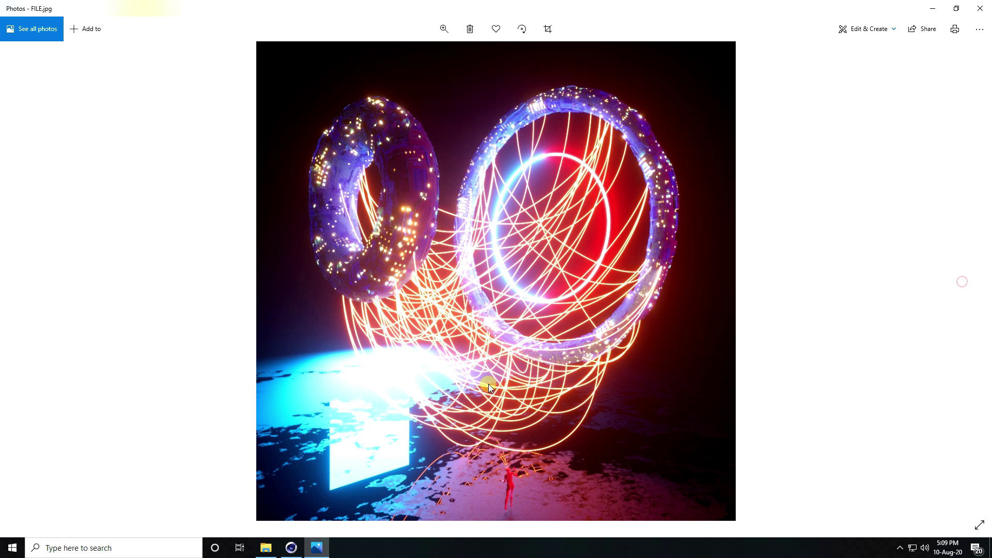
{"action": "left_click", "coordinate": [979, 8]}
{"action": "left_click", "coordinate": [292, 548]}
Set the new Octane material's type to Glossy and its diffuse colour to black
{"action": "double_click", "coordinate": [29, 500]}
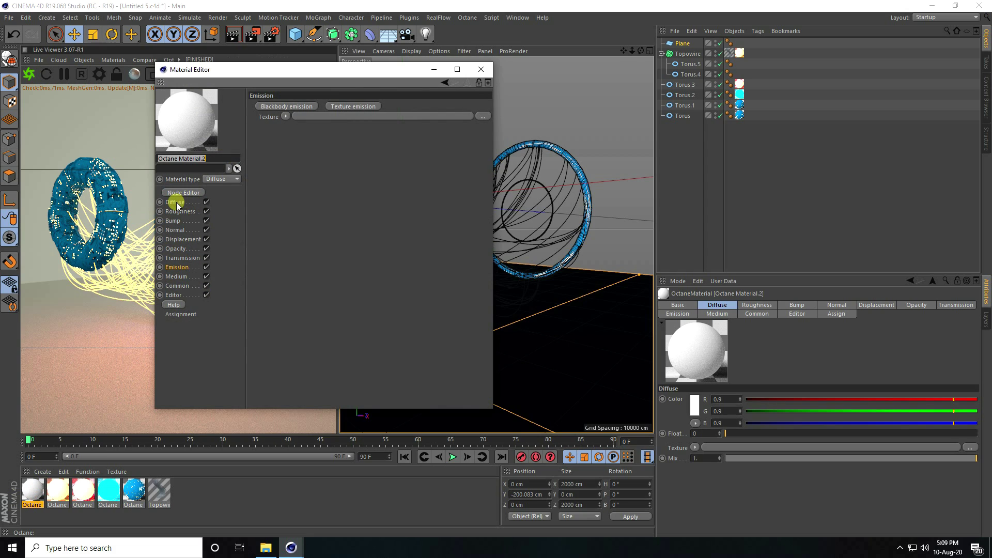
{"action": "left_click", "coordinate": [176, 203]}
{"action": "left_click", "coordinate": [227, 199]}
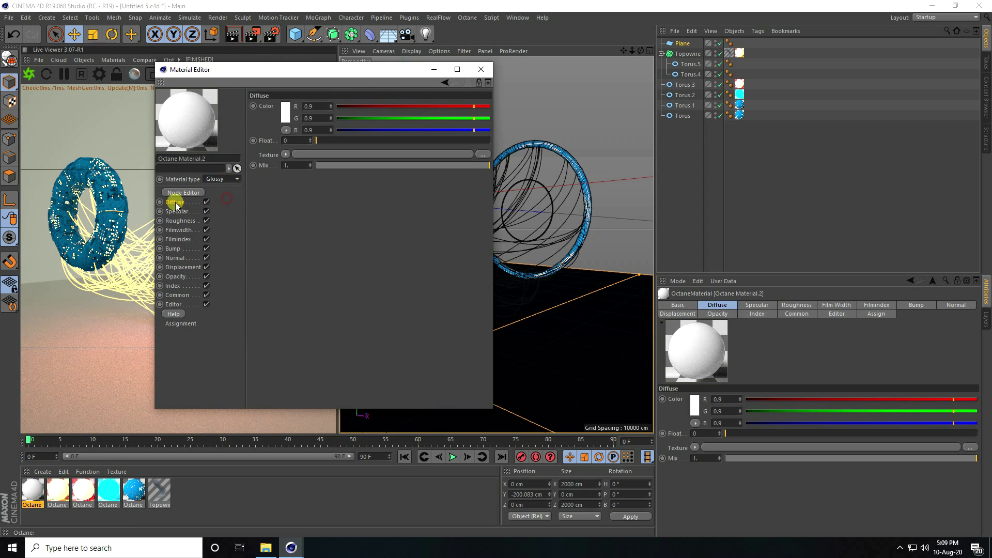
{"action": "left_click", "coordinate": [287, 115]}
{"action": "left_click", "coordinate": [290, 133]}
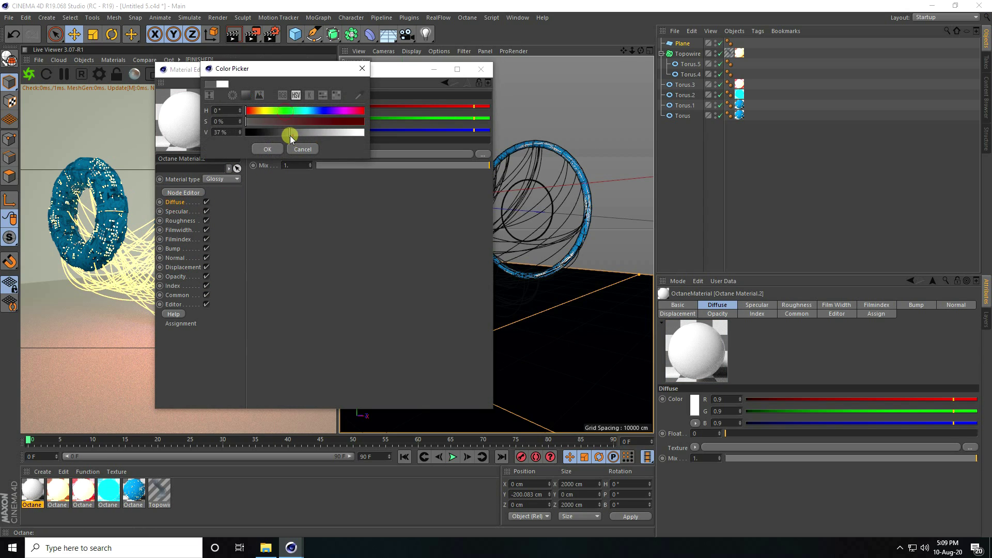
{"action": "left_click", "coordinate": [255, 147]}
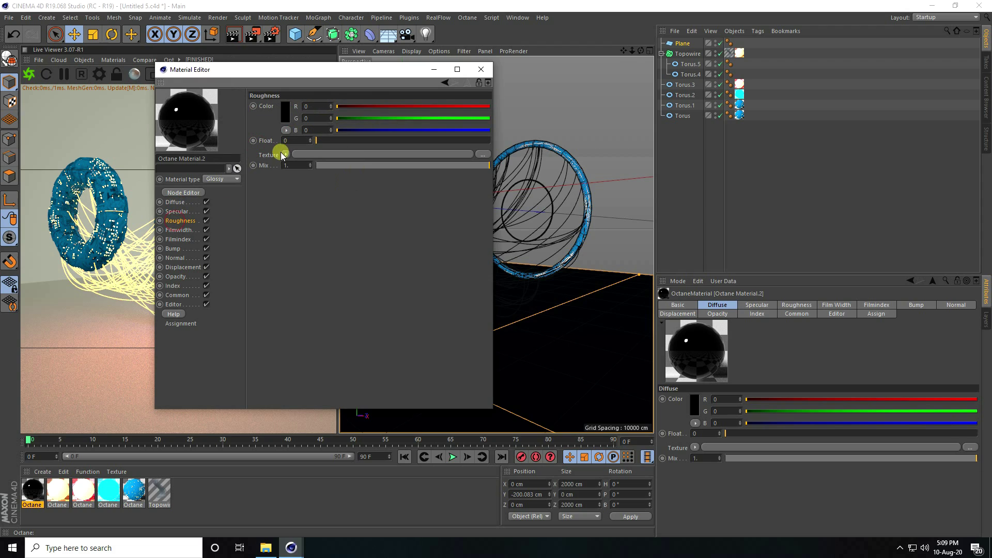
Load floor texture NEW.jpg as the material's Roughness ImageTexture, copying it into the project, and apply the material to the Plane
{"action": "left_click", "coordinate": [284, 155]}
{"action": "mouse_move", "coordinate": [305, 358]}
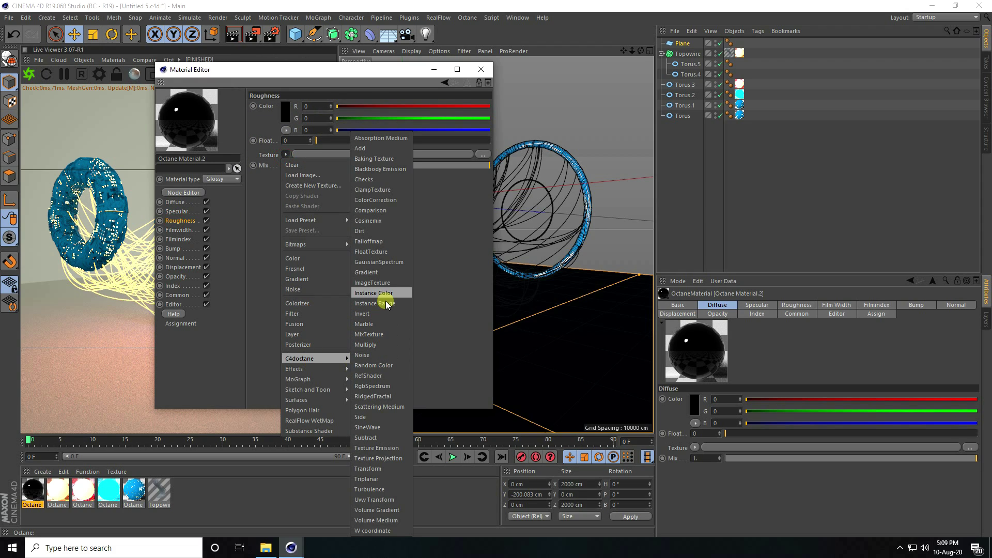
{"action": "left_click", "coordinate": [386, 283]}
{"action": "left_click", "coordinate": [285, 166]}
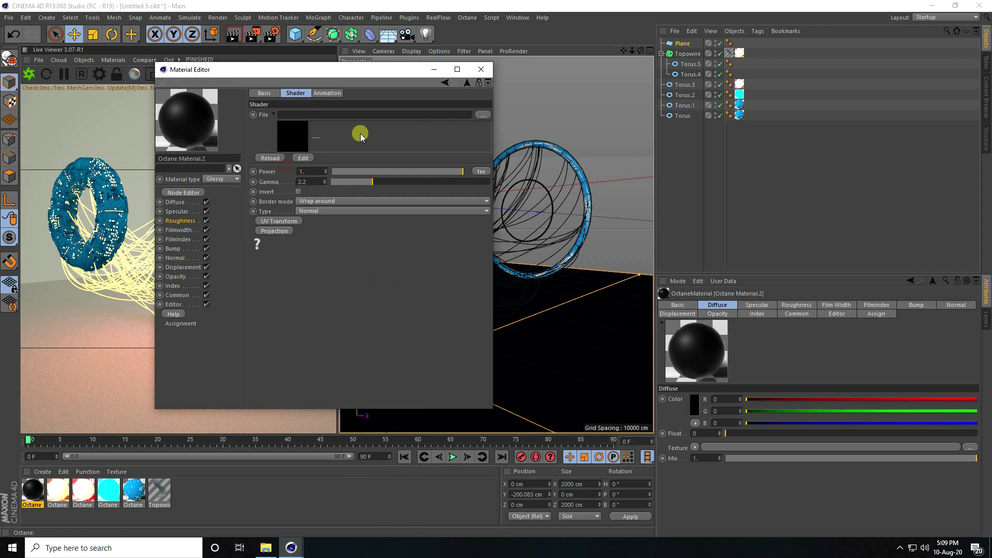
{"action": "left_click", "coordinate": [480, 115]}
{"action": "left_click", "coordinate": [671, 195]}
{"action": "left_click", "coordinate": [785, 518]}
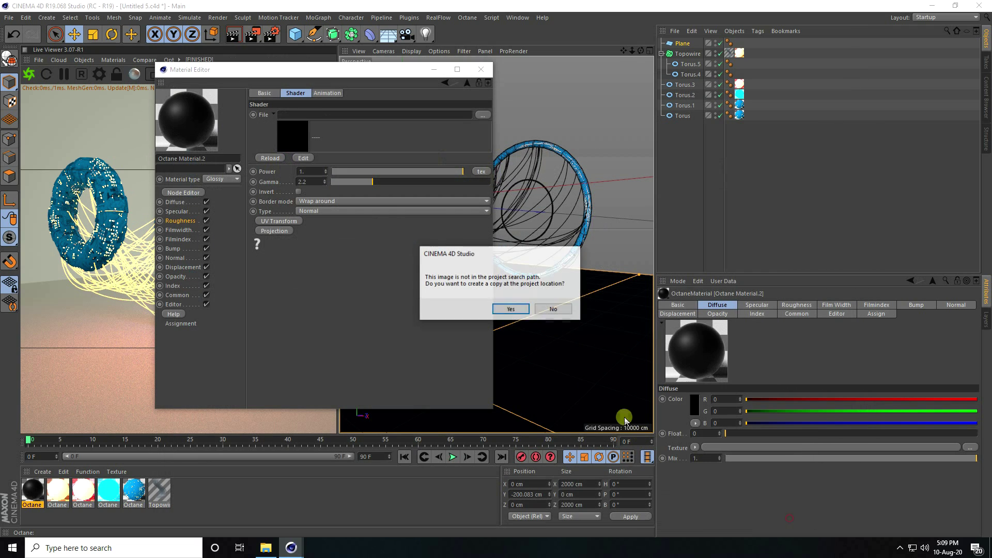
{"action": "left_click", "coordinate": [512, 311]}
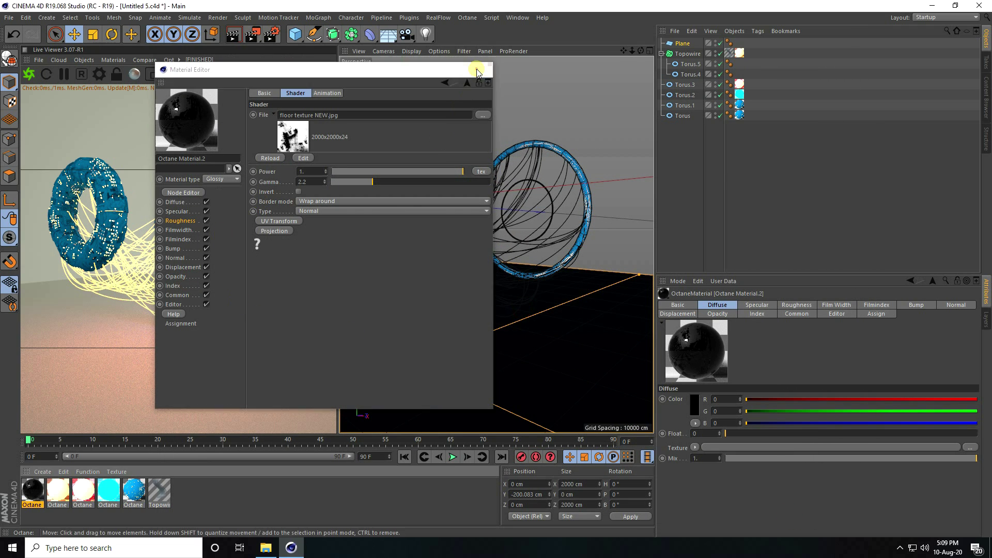
{"action": "left_click", "coordinate": [481, 69]}
{"action": "left_click_drag", "start_coordinate": [678, 44], "coordinate": [680, 45]}
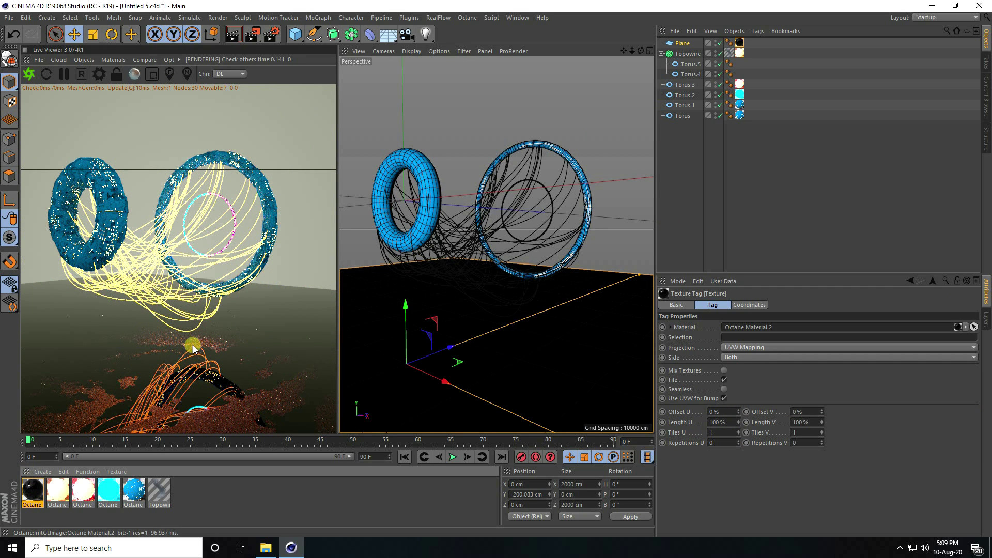
Add an Octane area light to the scene and rotate it to a heading of -90°
{"action": "left_click", "coordinate": [83, 60]}
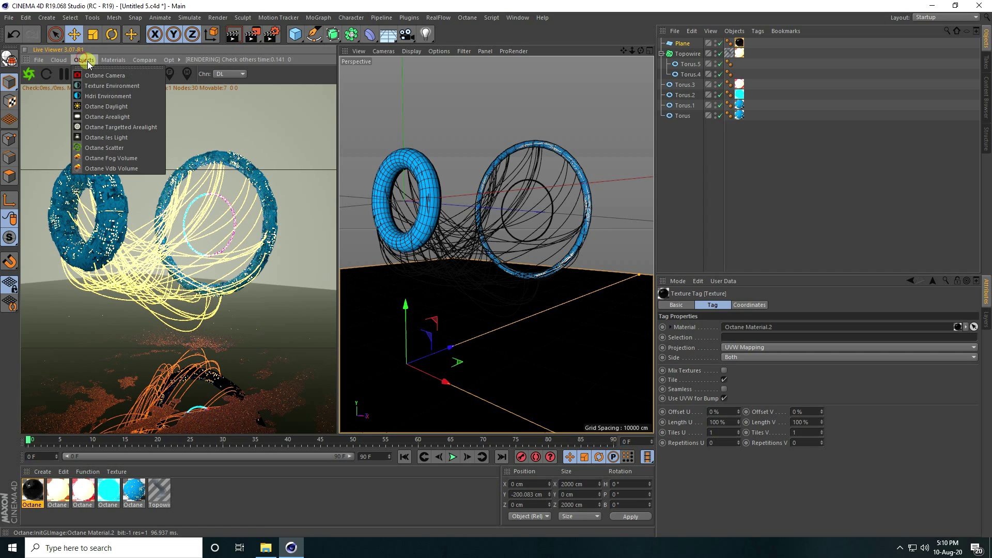
{"action": "left_click", "coordinate": [122, 117]}
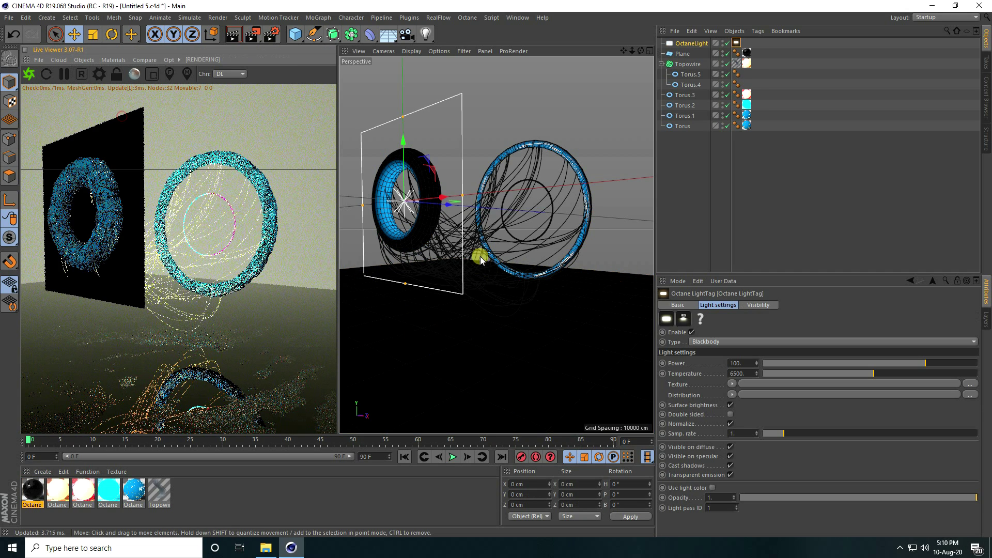
{"action": "key", "text": "r"}
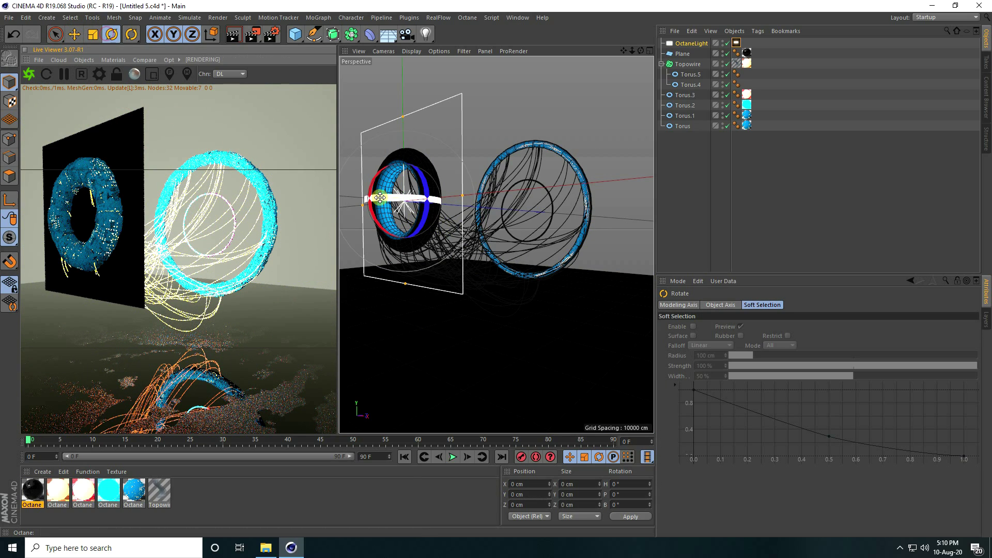
{"action": "mouse_move", "coordinate": [396, 199]}
{"action": "left_mouse_down"}
{"action": "mouse_move", "coordinate": [346, 197]}
{"action": "mouse_move", "coordinate": [496, 271]}
{"action": "mouse_move", "coordinate": [413, 202]}
{"action": "left_mouse_up"}
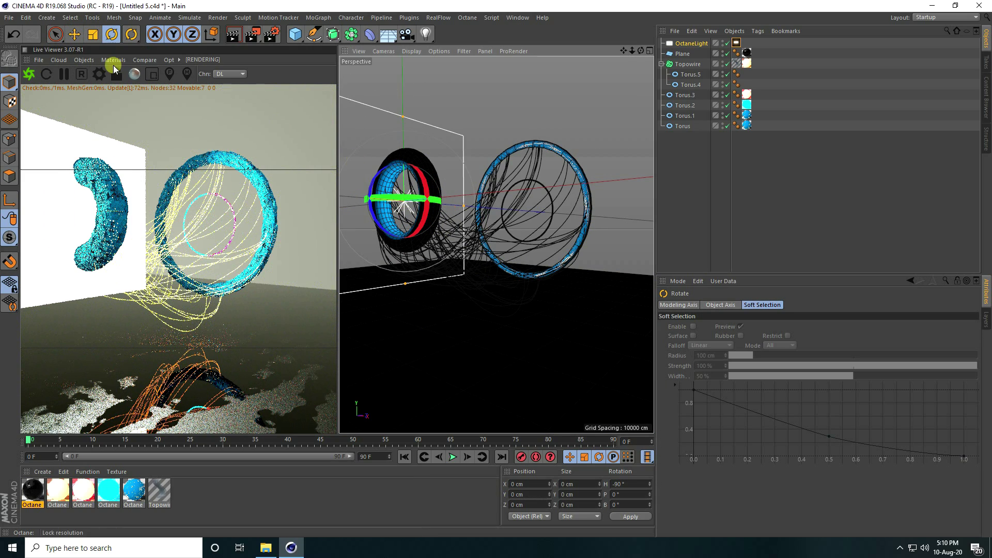
{"action": "left_click", "coordinate": [73, 34]}
Give the area light's tag an RgbSpectrum texture in blue with hue 201°, saturation 100 % and value 100 %
{"action": "mouse_move", "coordinate": [488, 281]}
{"action": "left_mouse_down", "text": "alt"}
{"action": "mouse_move", "coordinate": [459, 244]}
{"action": "mouse_move", "coordinate": [452, 265]}
{"action": "mouse_move", "coordinate": [477, 295]}
{"action": "left_mouse_up", "text": "alt"}
{"action": "left_click", "coordinate": [737, 42]}
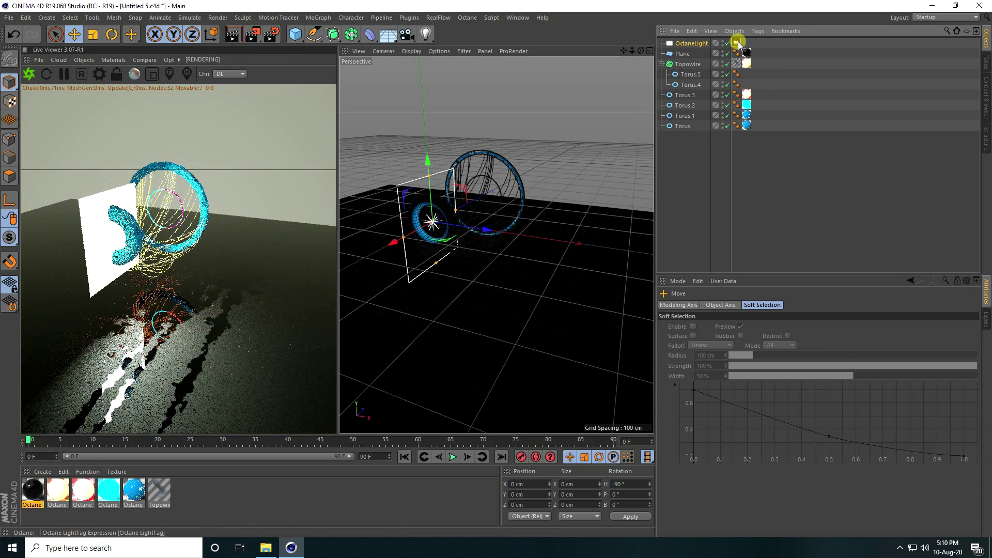
{"action": "left_click", "coordinate": [732, 384]}
{"action": "mouse_move", "coordinate": [755, 302]}
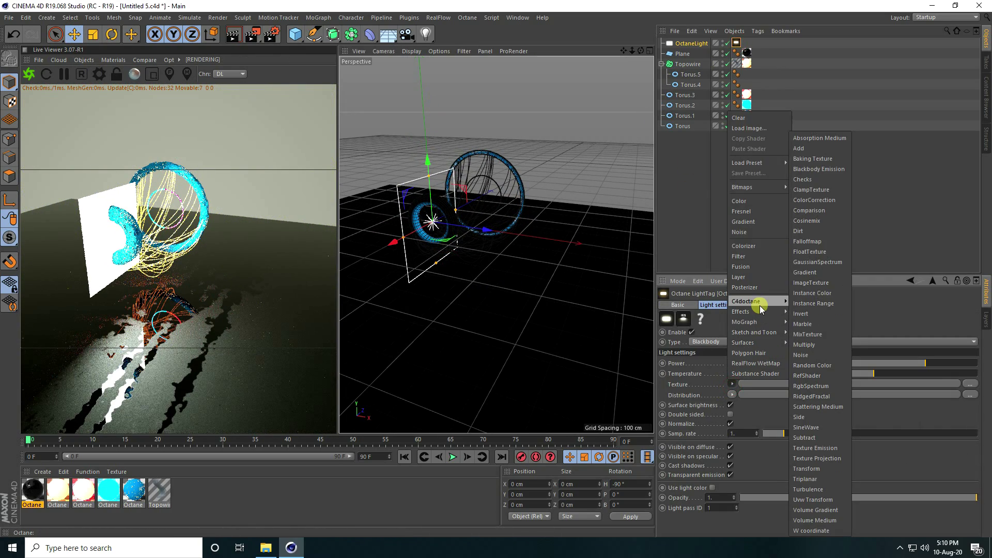
{"action": "left_click", "coordinate": [812, 386]}
{"action": "left_click", "coordinate": [734, 399]}
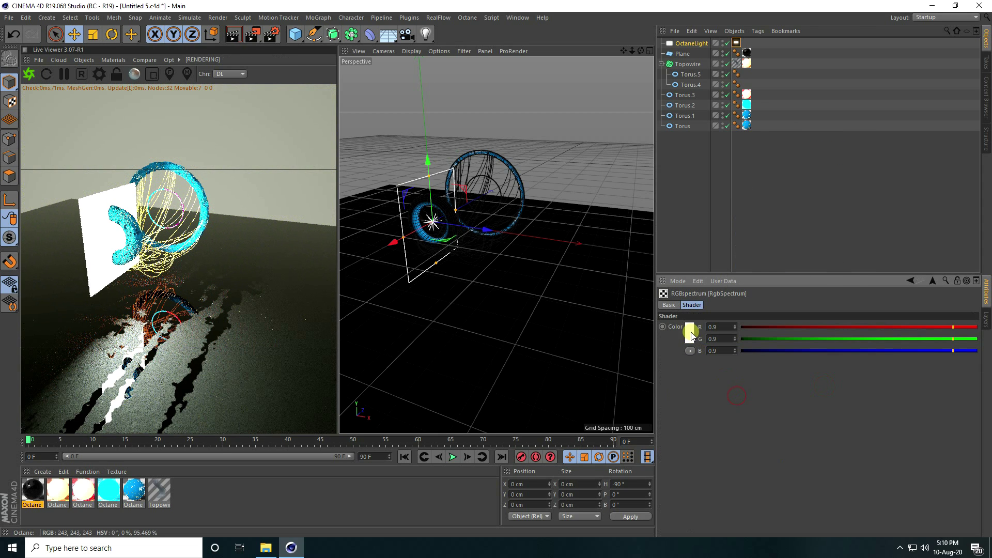
{"action": "left_click", "coordinate": [691, 333]}
{"action": "mouse_move", "coordinate": [665, 334]}
{"action": "left_mouse_down"}
{"action": "mouse_move", "coordinate": [817, 353]}
{"action": "mouse_move", "coordinate": [770, 354]}
{"action": "left_mouse_up"}
{"action": "left_click", "coordinate": [683, 367]}
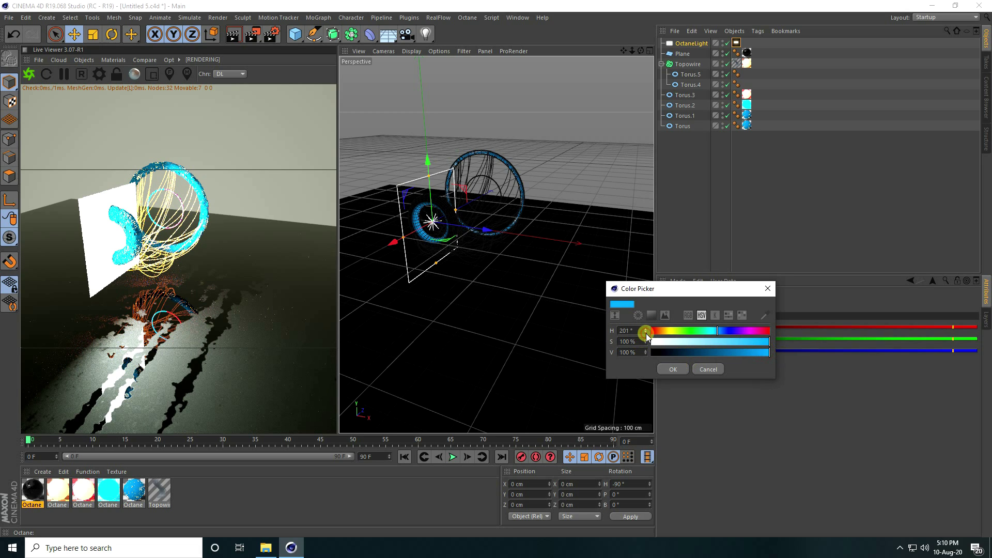
{"action": "left_click", "coordinate": [671, 367]}
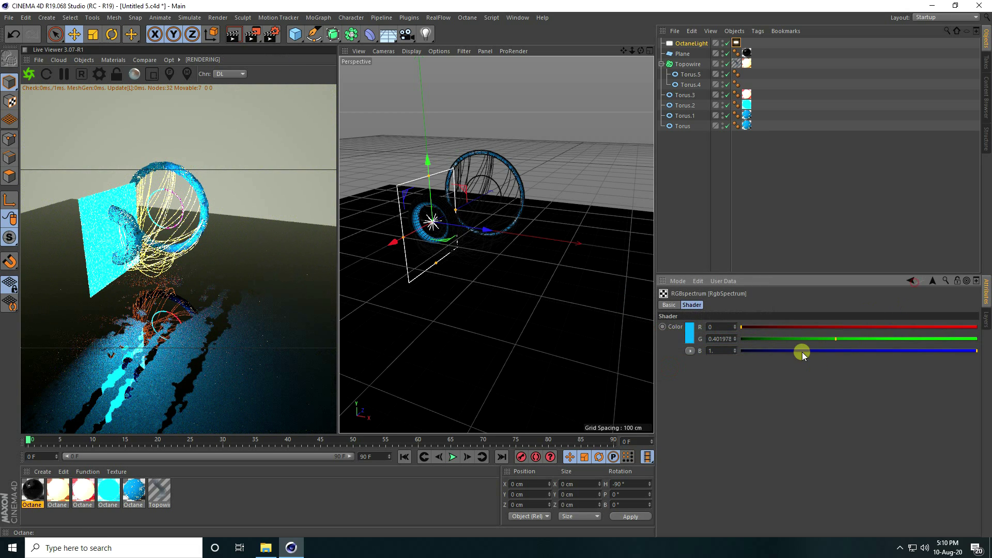
{"action": "left_click", "coordinate": [919, 284]}
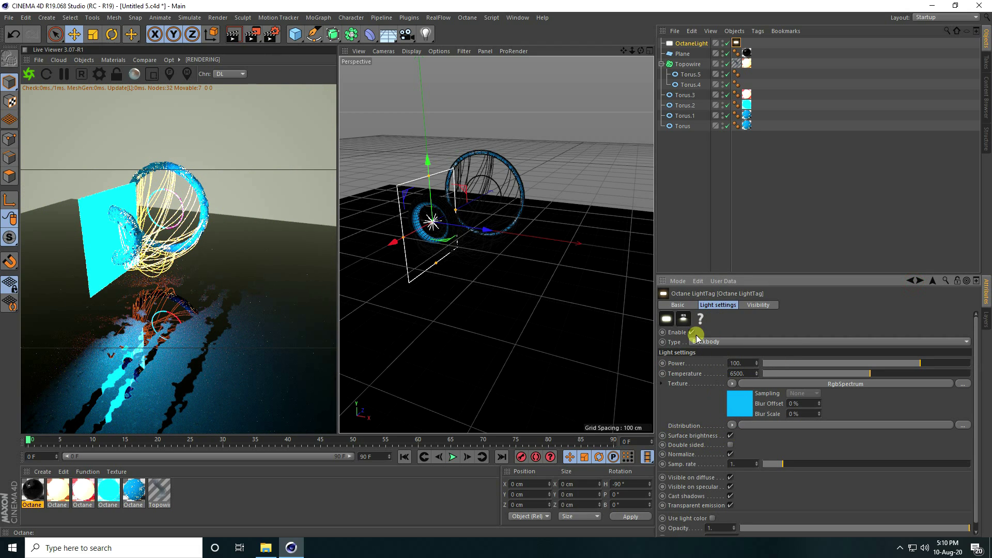
Move the area light to X about -325 cm and duplicate it across the rings to X about 570 cm
{"action": "left_click", "coordinate": [688, 44]}
{"action": "left_click_drag", "start_coordinate": [495, 243], "coordinate": [369, 204]}
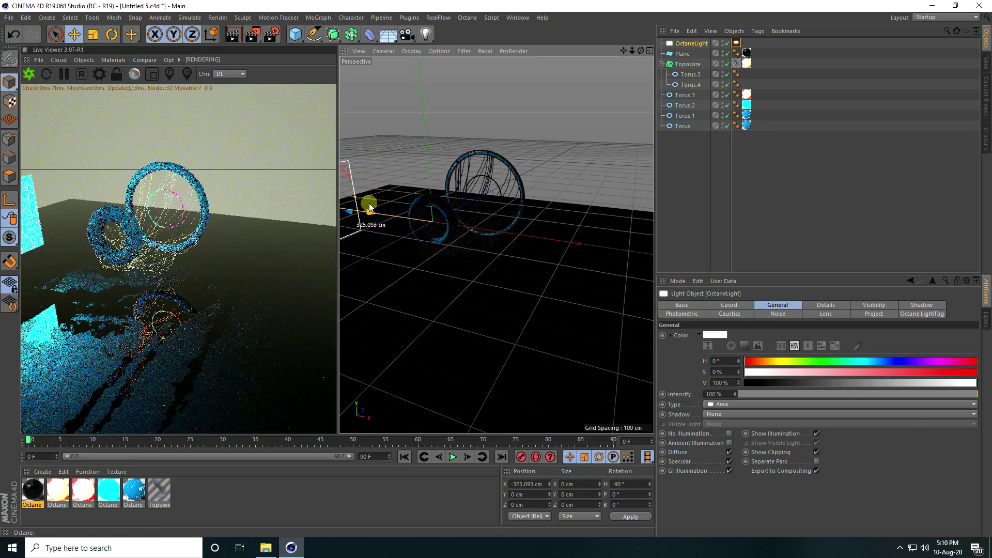
{"action": "scroll", "coordinate": [369, 203], "scroll_direction": "down", "scroll_amount": 3}
{"action": "left_click_drag", "start_coordinate": [461, 219], "coordinate": [653, 265]}
Set the duplicated area light's heading to 90° so it faces the rings
{"action": "left_click_drag", "start_coordinate": [635, 484], "coordinate": [605, 484]}
{"action": "type", "text": "9"}
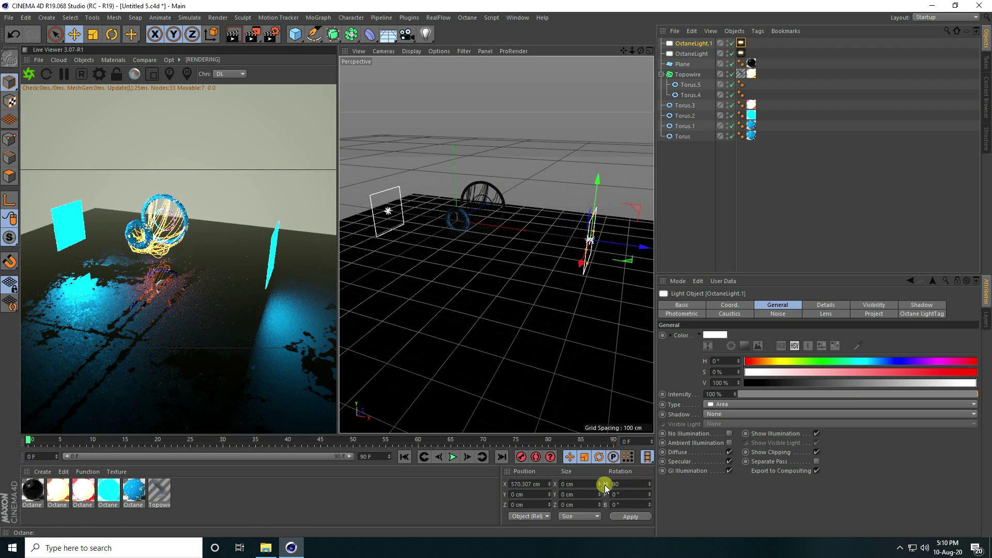
{"action": "type", "text": "0"}
{"action": "key", "text": "Return"}
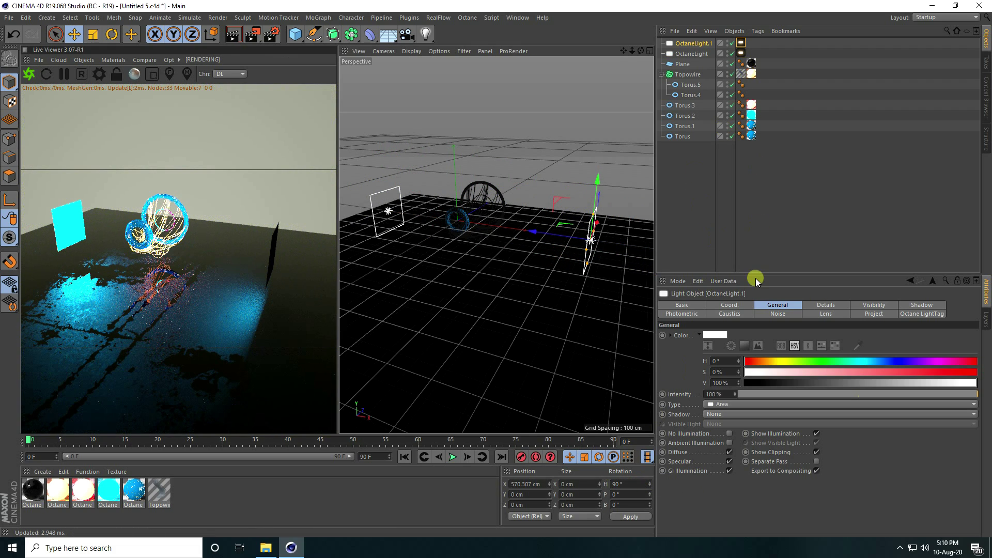
Change the duplicated area light's RgbSpectrum colour to red with hue 0°, saturation 100 % and value 100 %
{"action": "left_click", "coordinate": [741, 43]}
{"action": "left_click", "coordinate": [742, 408]}
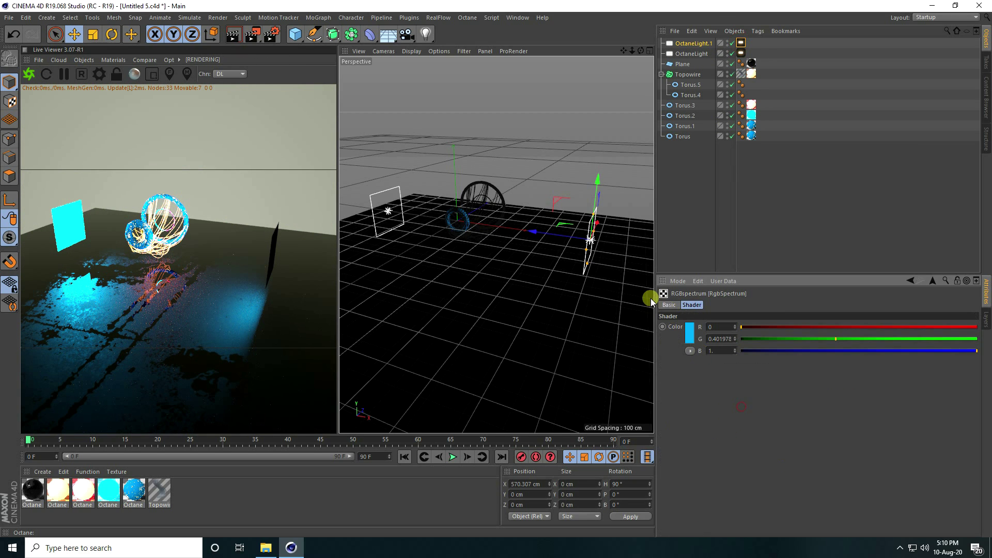
{"action": "left_click", "coordinate": [689, 330]}
{"action": "left_click_drag", "start_coordinate": [674, 332], "coordinate": [652, 334]}
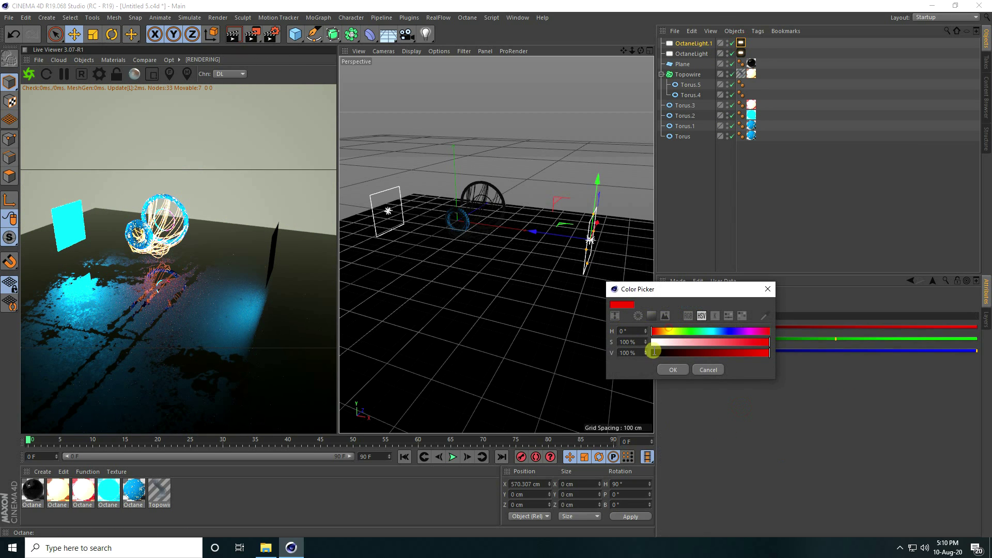
{"action": "left_click", "coordinate": [668, 371]}
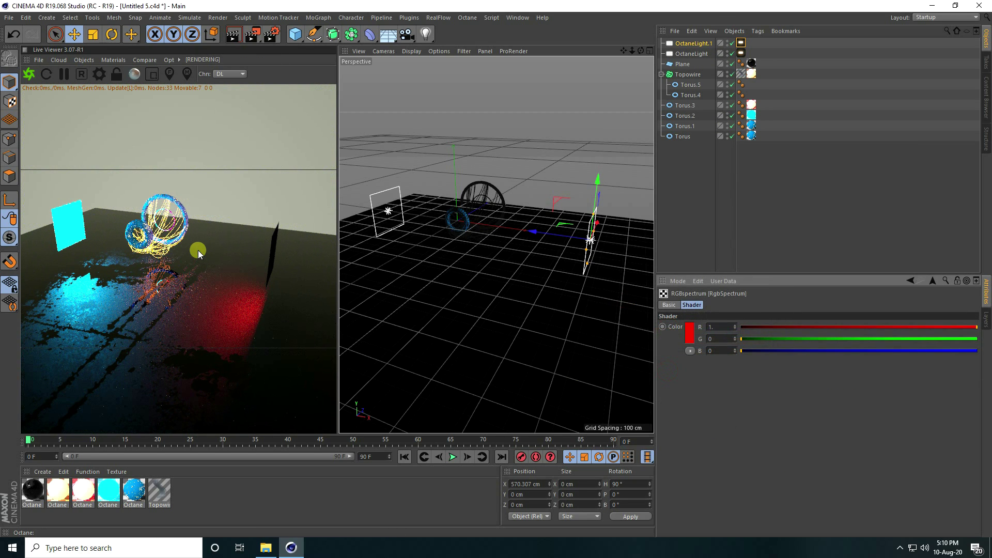
Select both area lights and shift them together along Z to about 109 cm, between the two large rings
{"action": "left_click_drag", "start_coordinate": [551, 276], "coordinate": [401, 230], "text": "alt"}
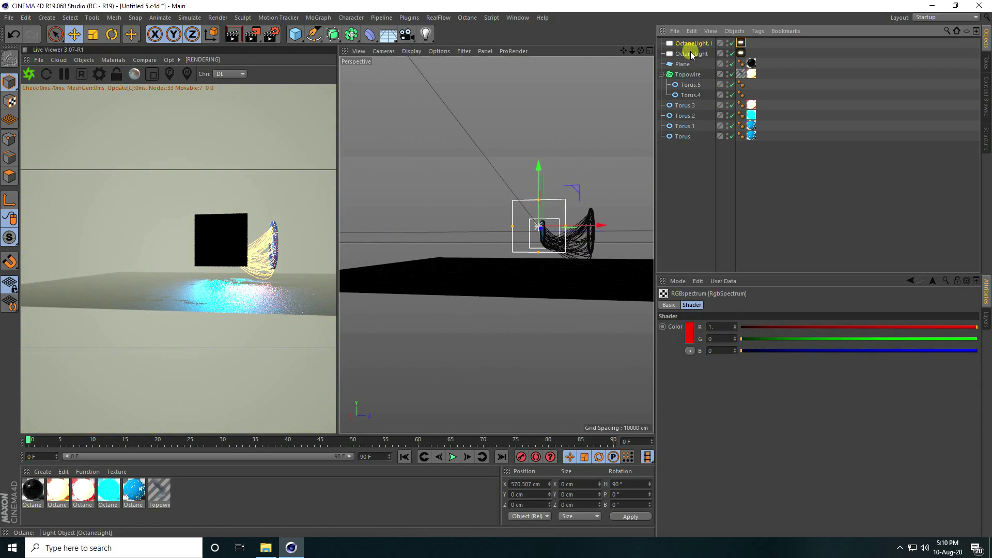
{"action": "left_click", "coordinate": [690, 44]}
{"action": "left_click", "coordinate": [687, 47], "text": "ctrl"}
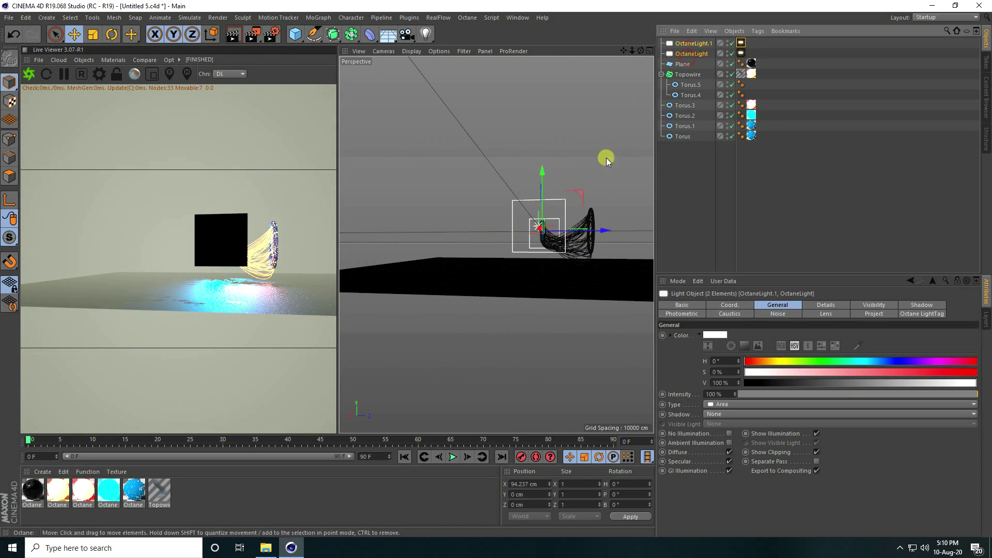
{"action": "left_click_drag", "start_coordinate": [606, 231], "coordinate": [635, 231]}
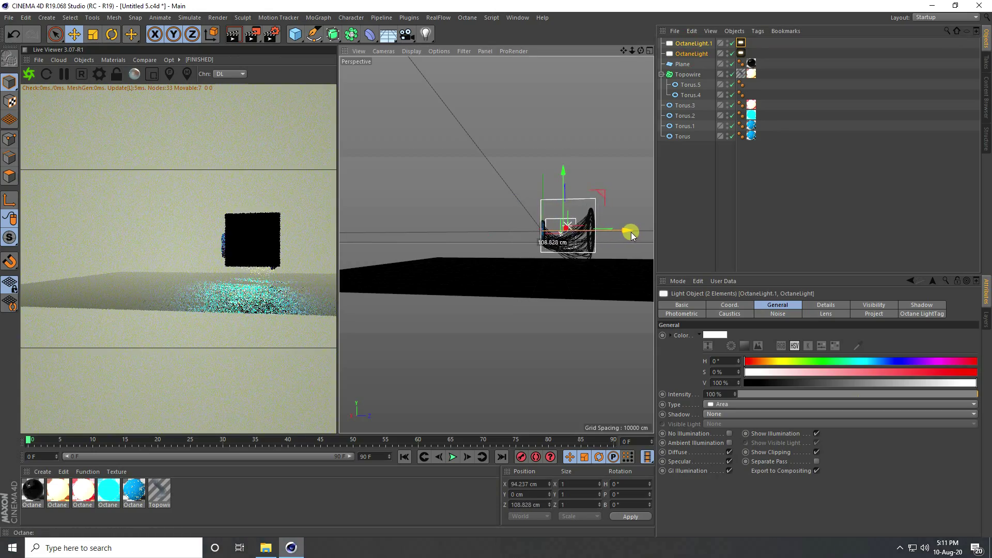
{"action": "left_click_drag", "start_coordinate": [573, 252], "coordinate": [556, 289], "text": "alt"}
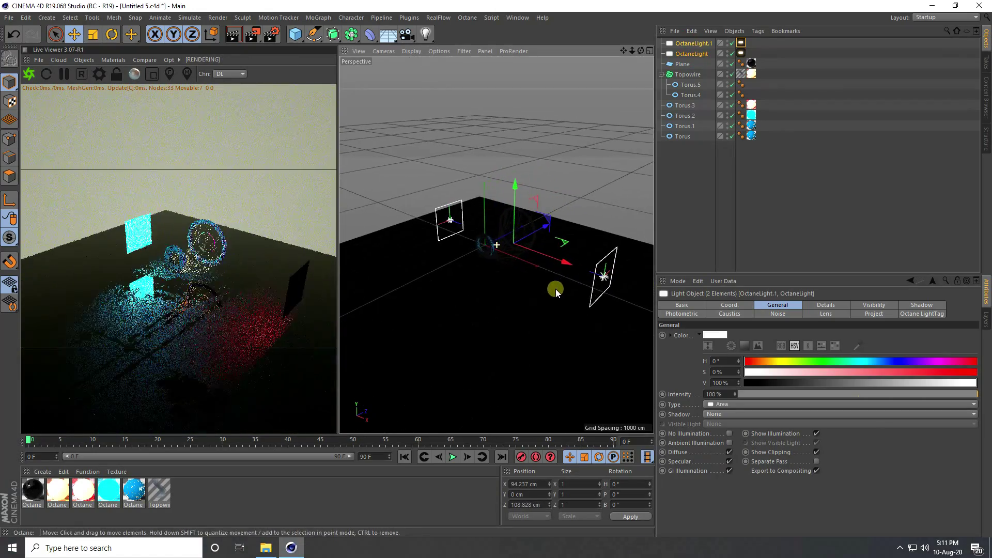
{"action": "scroll", "coordinate": [513, 232], "scroll_direction": "up", "scroll_amount": 5}
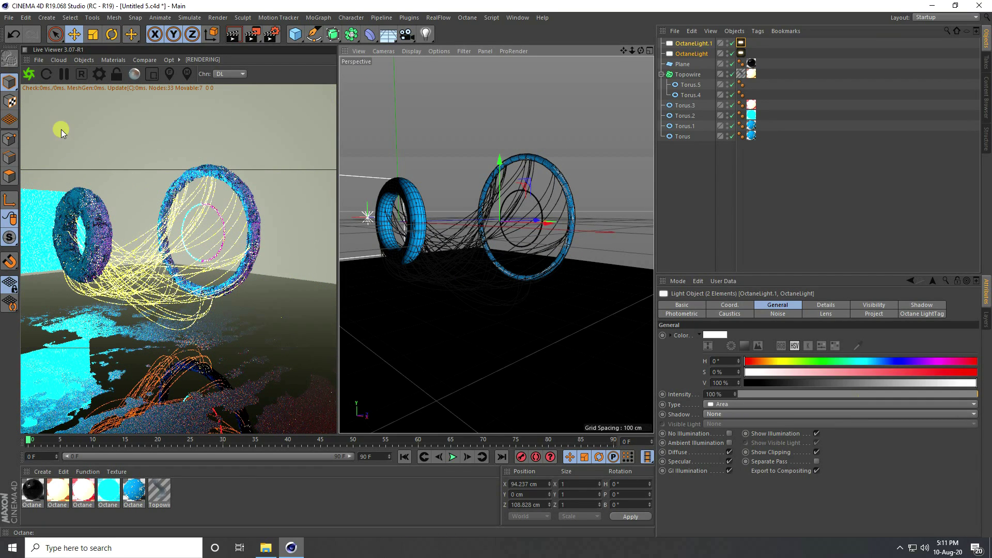
Add an Octane HDRI environment and set its power to 0.0001
{"action": "left_click", "coordinate": [84, 59]}
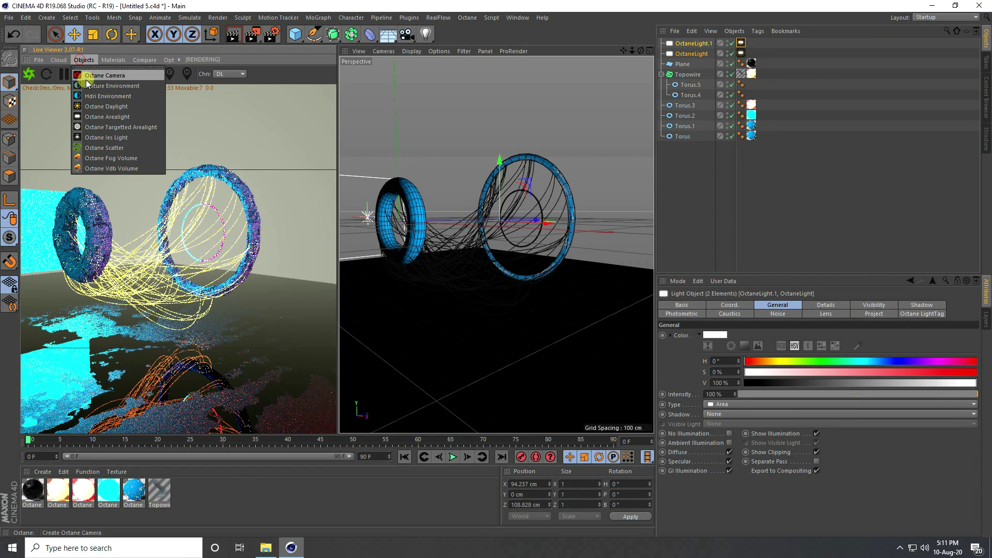
{"action": "left_click", "coordinate": [113, 97]}
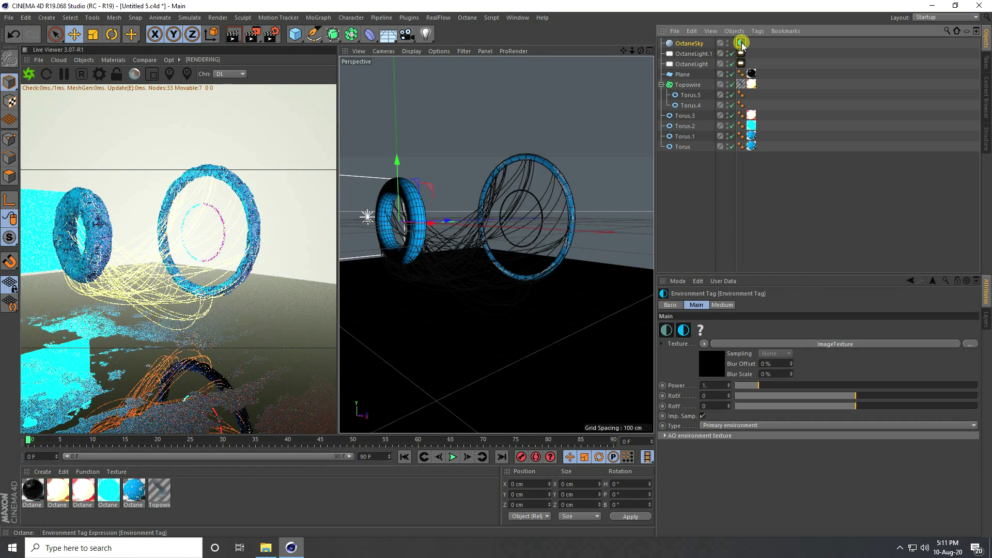
{"action": "left_click", "coordinate": [716, 386]}
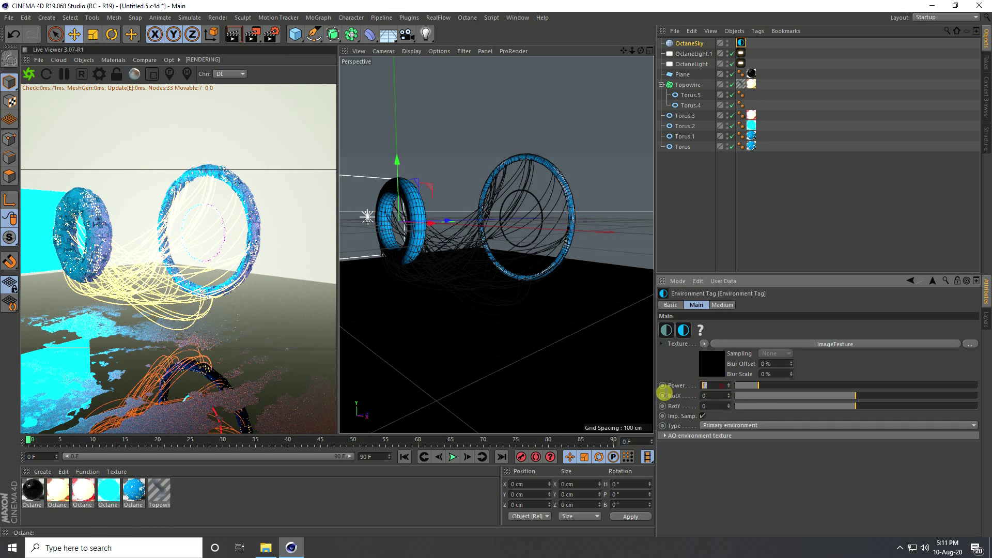
{"action": "type", "text": "0.0001"}
{"action": "key", "text": "Return"}
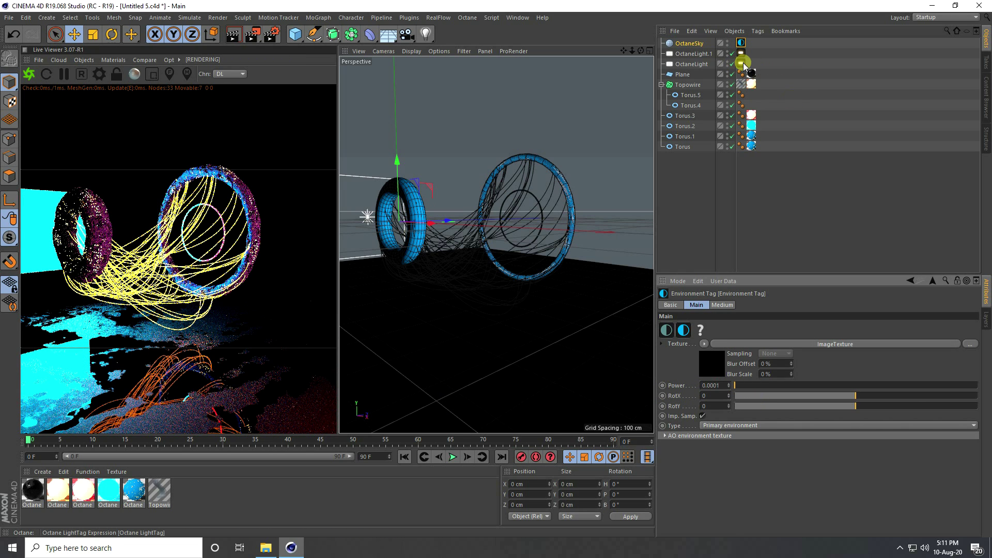
Turn off camera visibility on both area lights and shadow visibility on the red one
{"action": "left_click", "coordinate": [741, 63]}
{"action": "left_click", "coordinate": [759, 305]}
{"action": "left_click", "coordinate": [713, 365]}
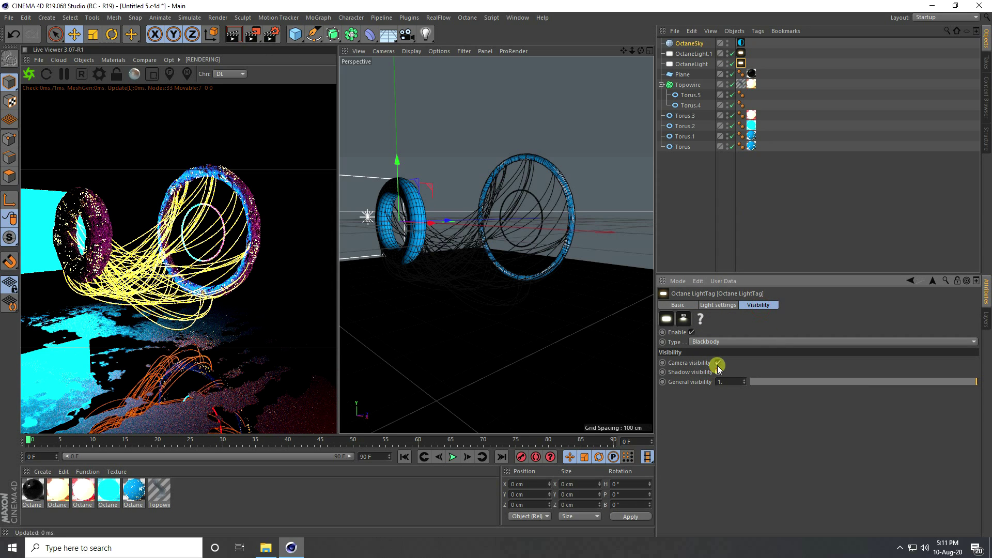
{"action": "left_click", "coordinate": [741, 53]}
{"action": "left_click", "coordinate": [717, 363]}
{"action": "left_click", "coordinate": [717, 372]}
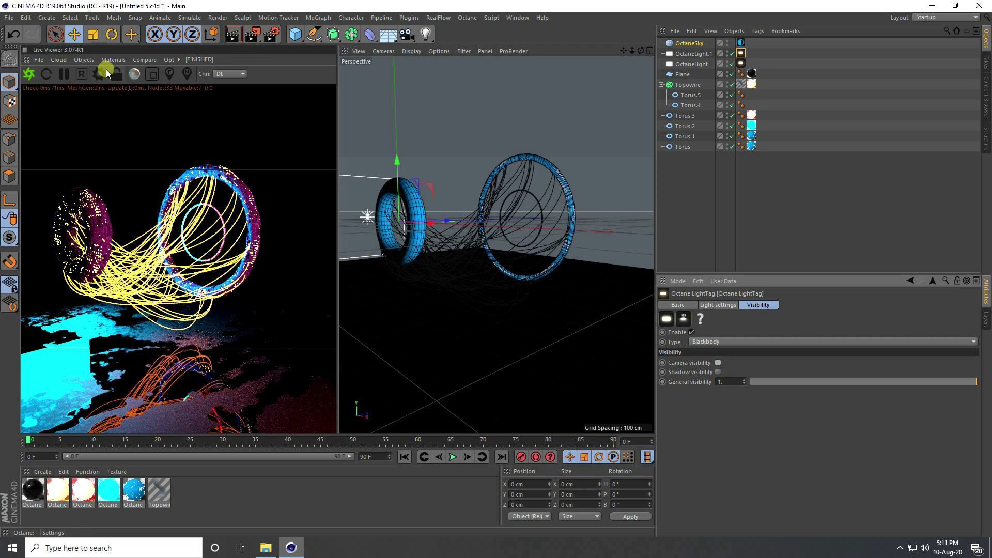
Add an Octane camera, enable its post processing and set the bloom power to 10
{"action": "left_click", "coordinate": [84, 60]}
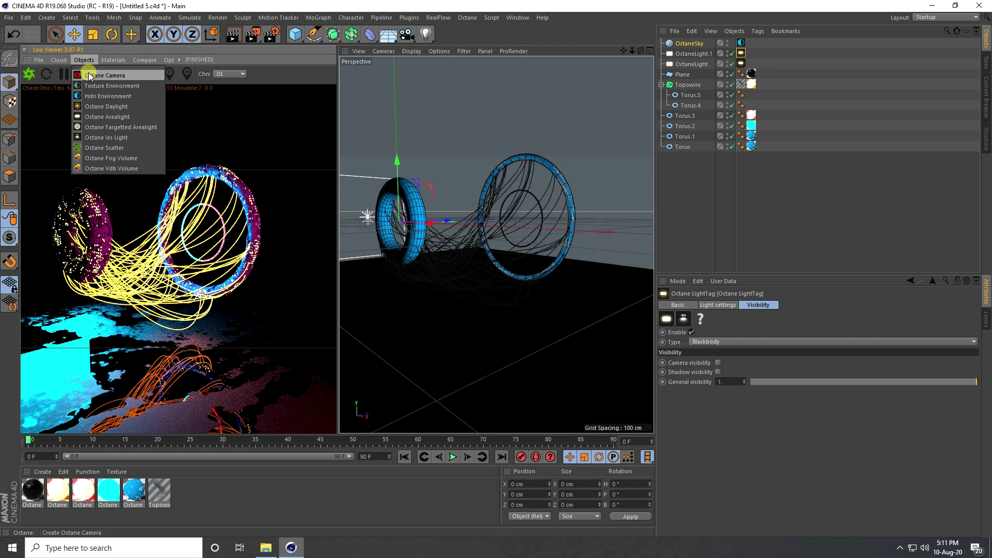
{"action": "left_click", "coordinate": [112, 76]}
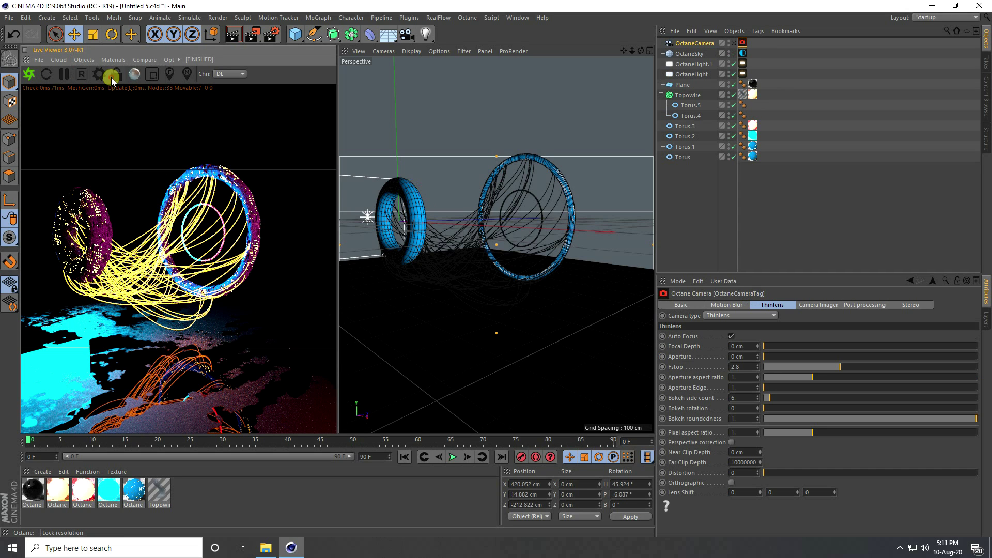
{"action": "left_click", "coordinate": [852, 306]}
{"action": "left_click", "coordinate": [719, 336]}
{"action": "left_click", "coordinate": [731, 345]}
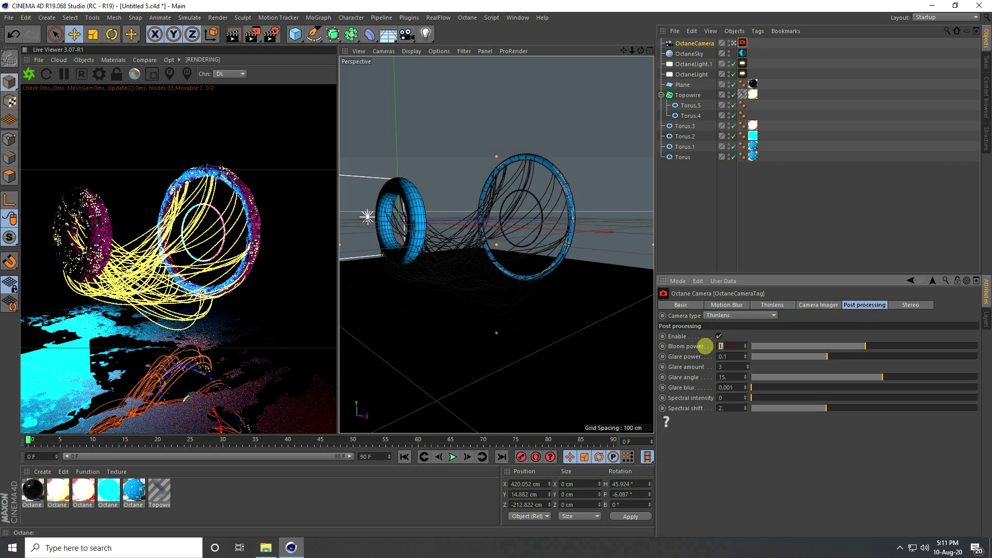
{"action": "type", "text": "10"}
{"action": "key", "text": "Return"}
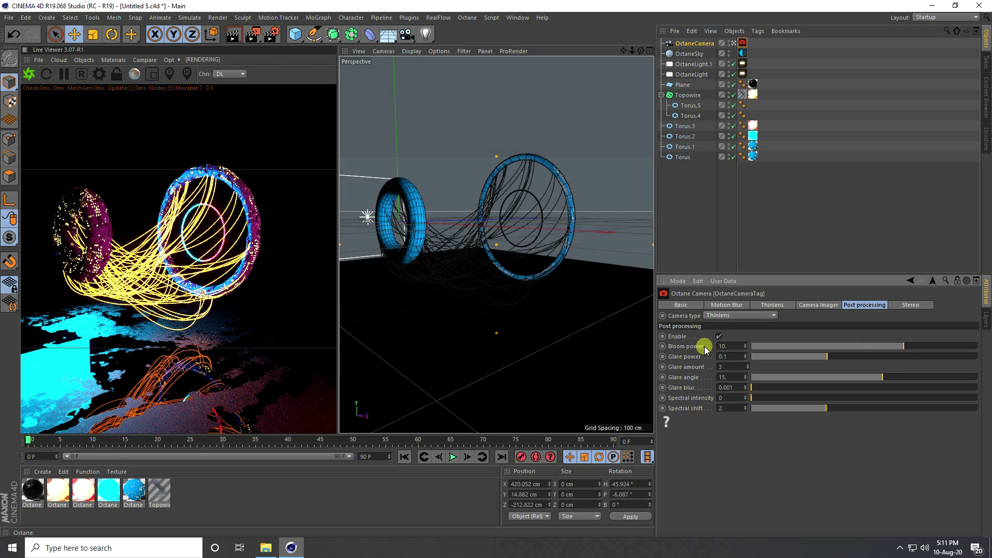
Enable the camera imager with exposure 0.9, gamma 0.9, neutral response and saturate to white 0.2
{"action": "left_click", "coordinate": [813, 306]}
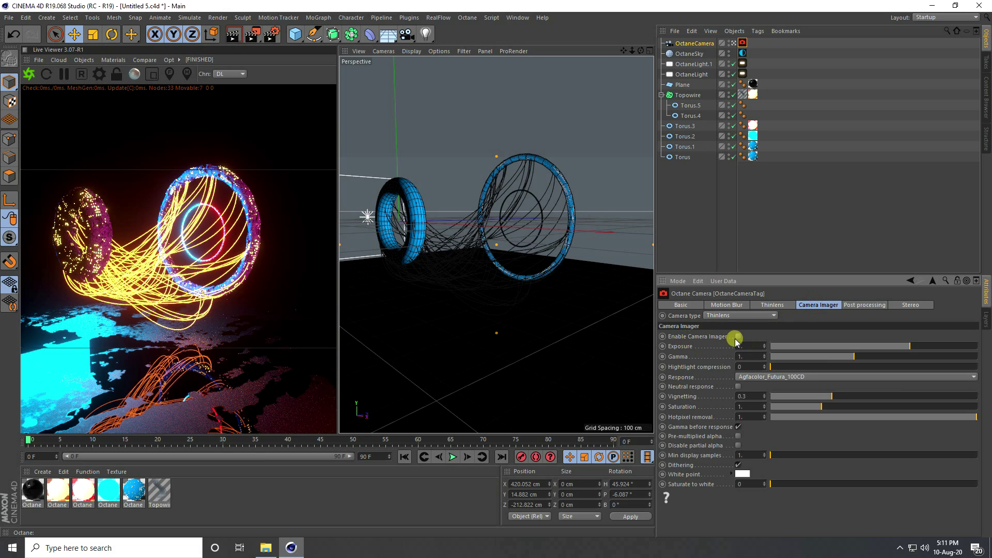
{"action": "left_click", "coordinate": [749, 346]}
{"action": "type", "text": "0.9"}
{"action": "key", "text": "Return"}
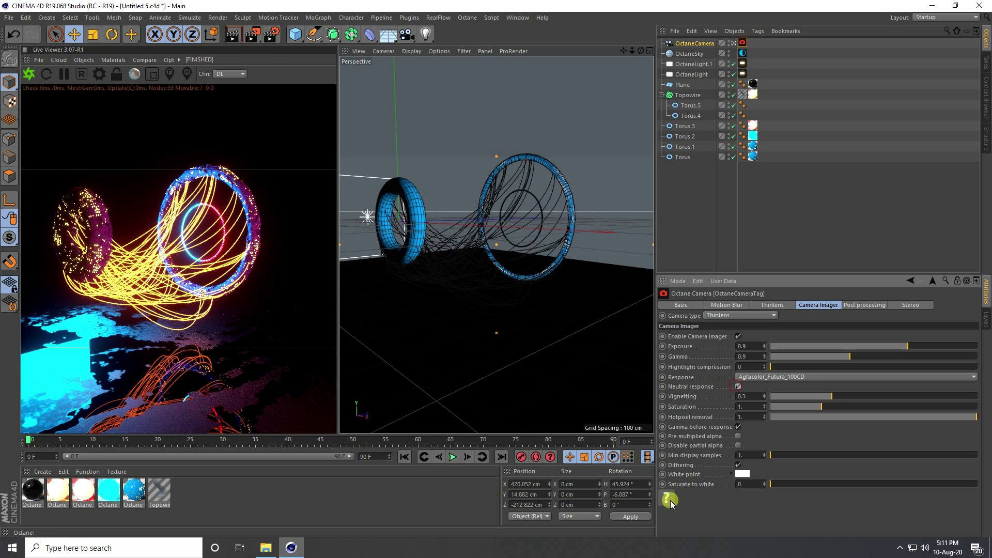
{"action": "left_click", "coordinate": [744, 484]}
{"action": "type", "text": ".2"}
{"action": "key", "text": "Return"}
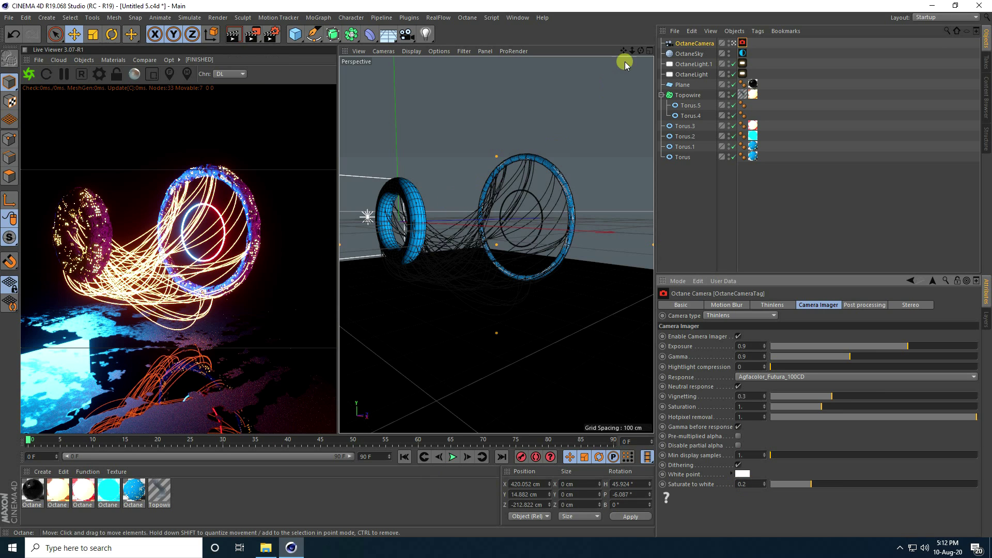
Reframe the Octane camera to a lower, nearly level angle, with Y about -20 cm and pitch about -0.2°
{"action": "left_click_drag", "start_coordinate": [496, 269], "coordinate": [496, 268], "text": "alt"}
{"action": "left_click_drag", "start_coordinate": [635, 55], "coordinate": [496, 271]}
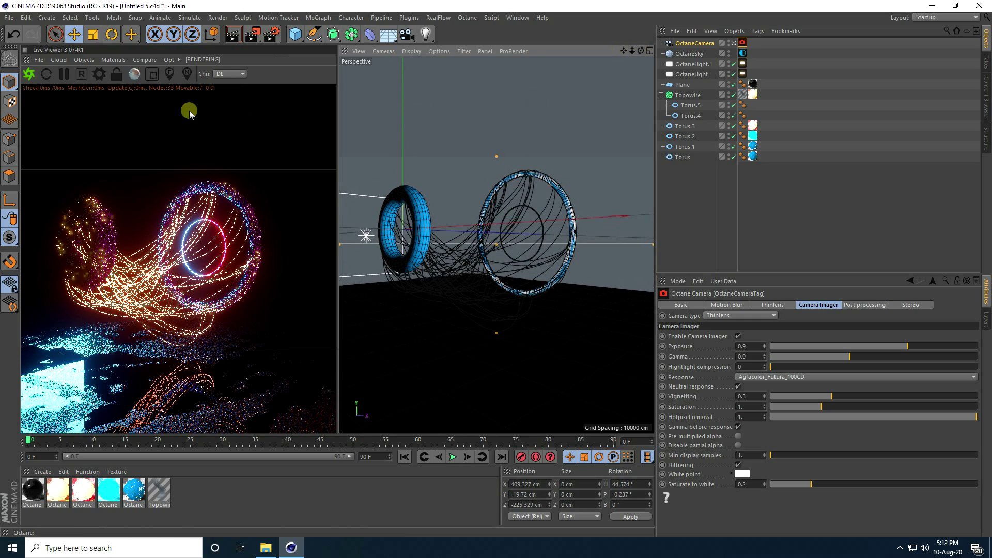
Switch the Octane render kernel to Pathtracing with 2000 max samples
{"action": "left_click", "coordinate": [101, 75]}
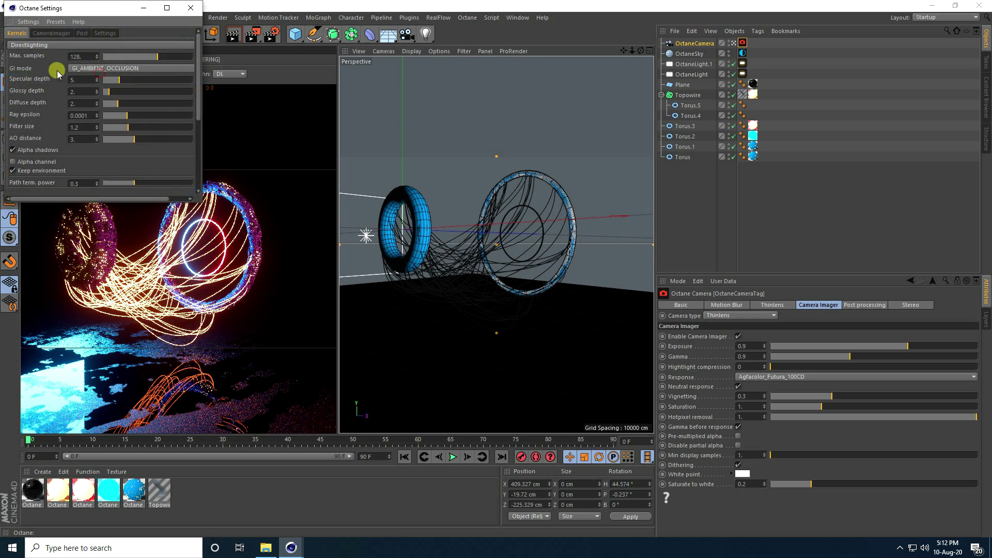
{"action": "left_click", "coordinate": [18, 45]}
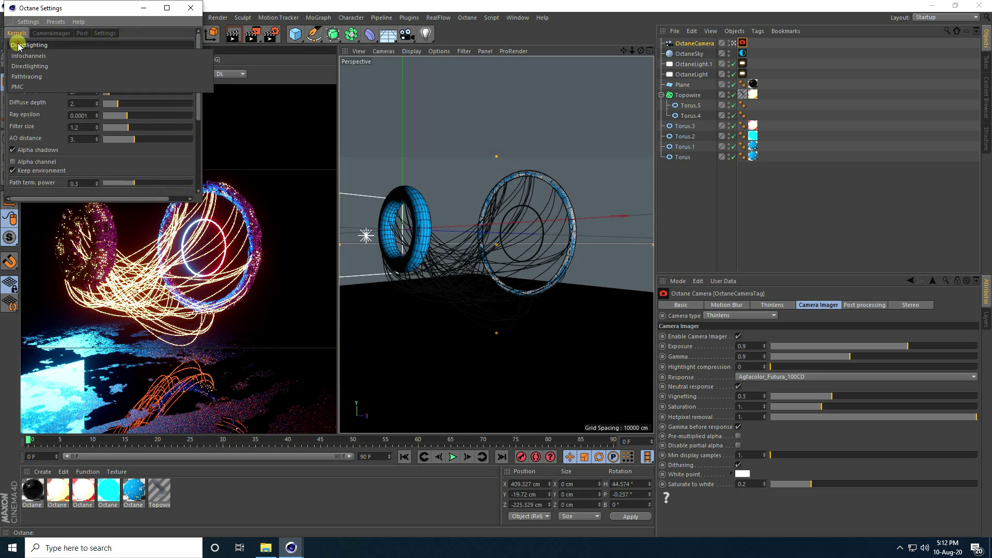
{"action": "left_click", "coordinate": [26, 77]}
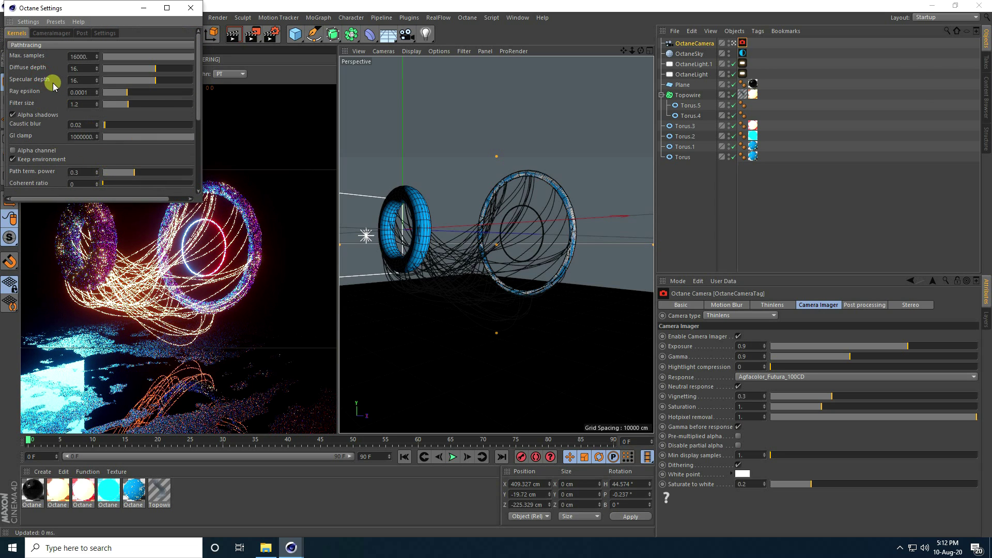
{"action": "left_click", "coordinate": [85, 53]}
{"action": "type", "text": "200"}
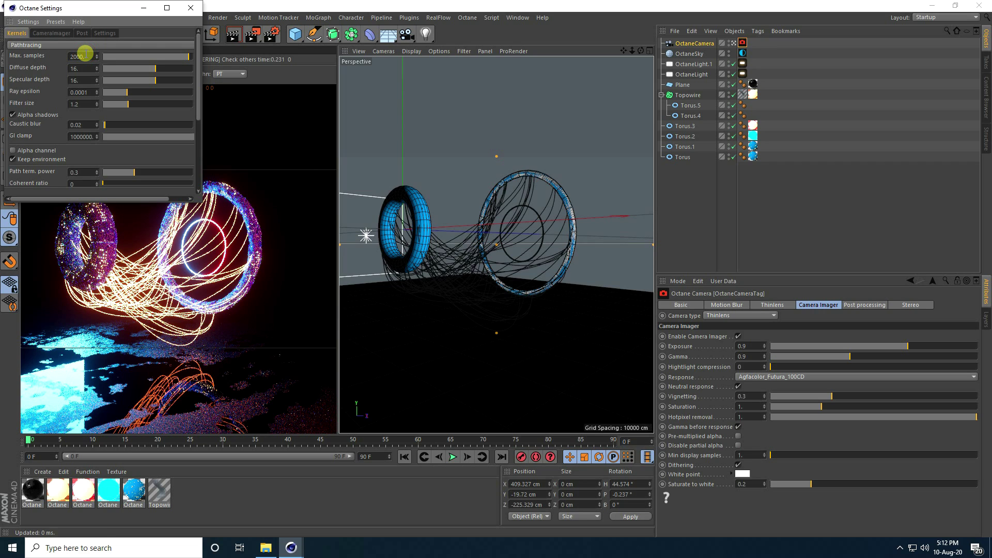
{"action": "left_click", "coordinate": [190, 9]}
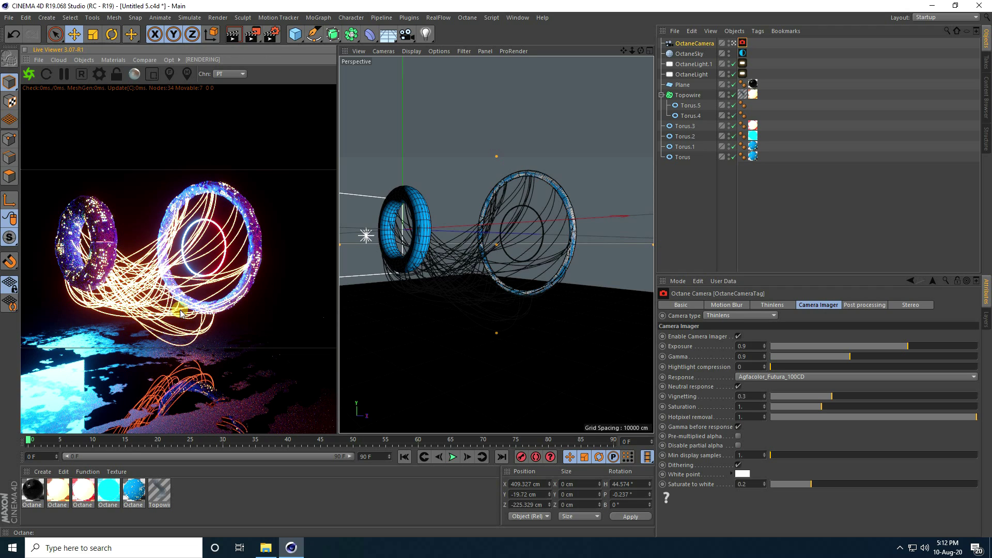
Set the Topowire curvature to -100 so the splines between the rings sag further
{"action": "left_click", "coordinate": [692, 97]}
{"action": "left_click", "coordinate": [767, 305]}
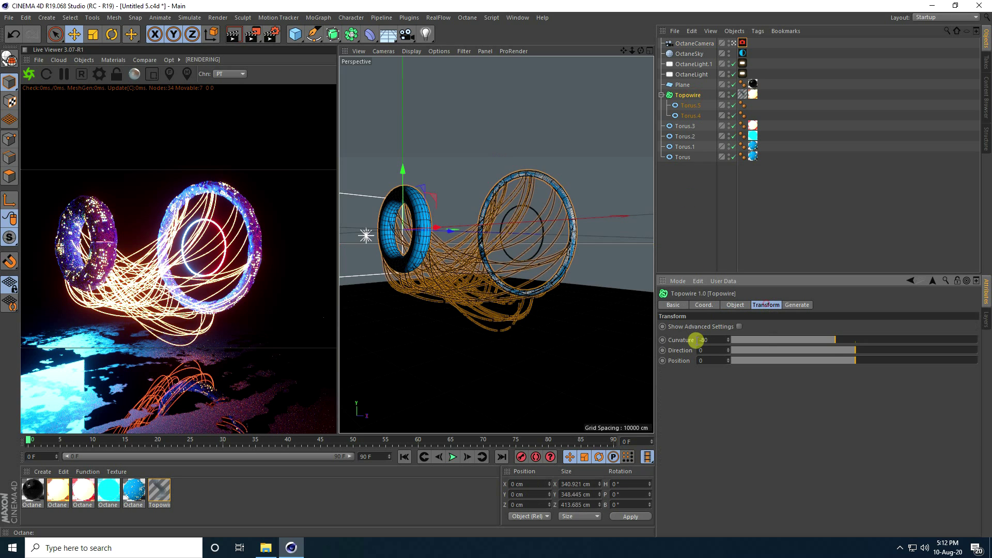
{"action": "left_click_drag", "start_coordinate": [833, 340], "coordinate": [830, 340]}
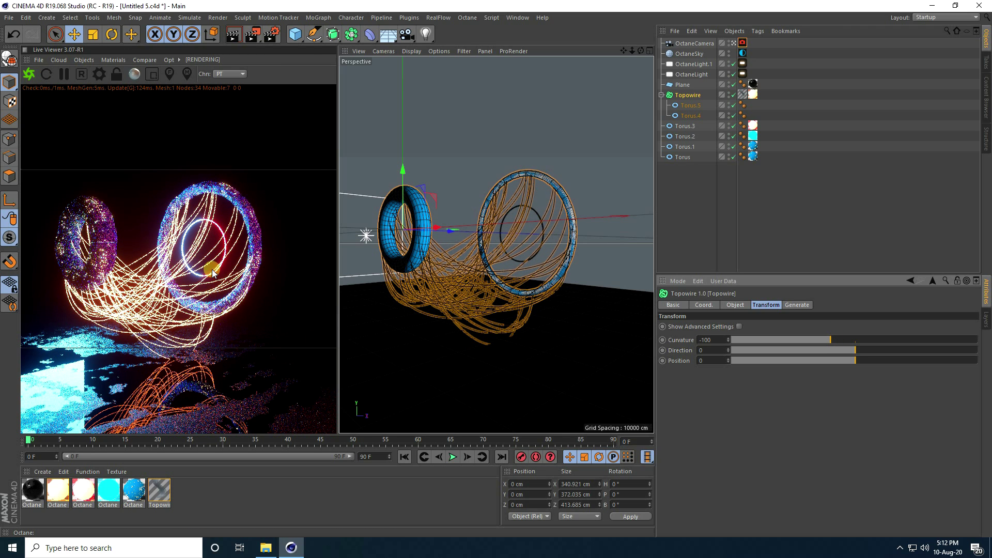
Fine-tune the Octane camera's framing of the rings and hanging wires
{"action": "left_click_drag", "start_coordinate": [635, 52], "coordinate": [496, 269]}
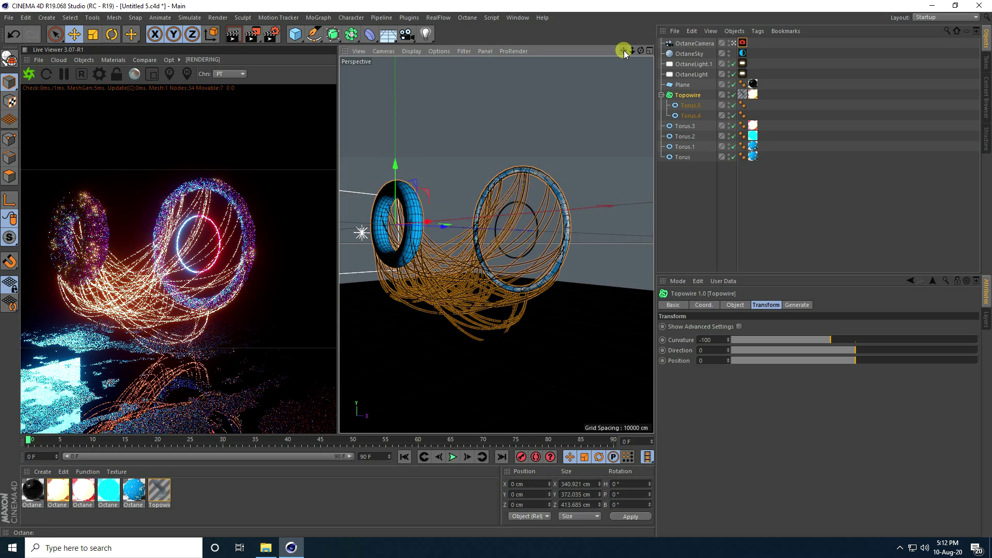
{"action": "left_click_drag", "start_coordinate": [641, 50], "coordinate": [497, 272]}
{"action": "left_click_drag", "start_coordinate": [623, 51], "coordinate": [497, 273]}
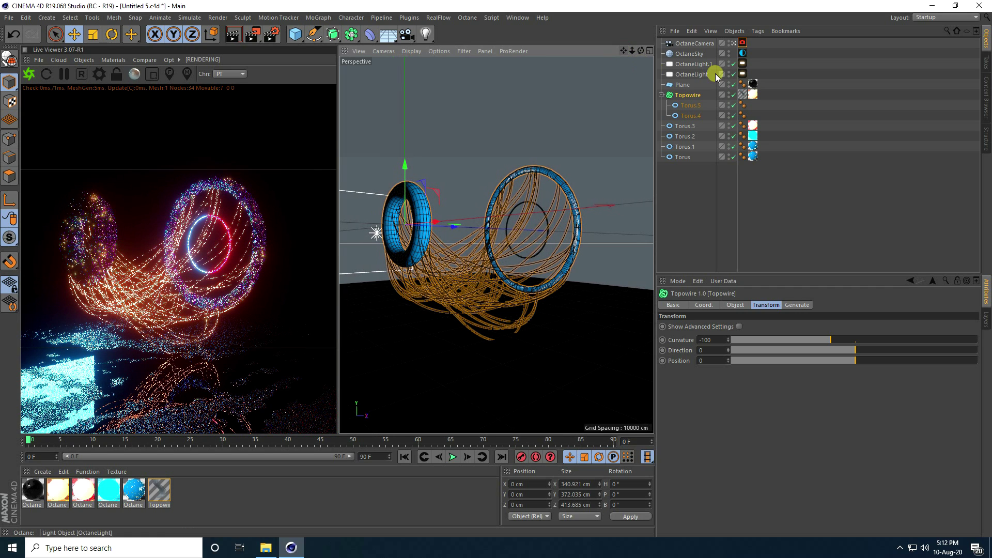
Set the Octane camera's bloom power to 20
{"action": "left_click", "coordinate": [743, 43]}
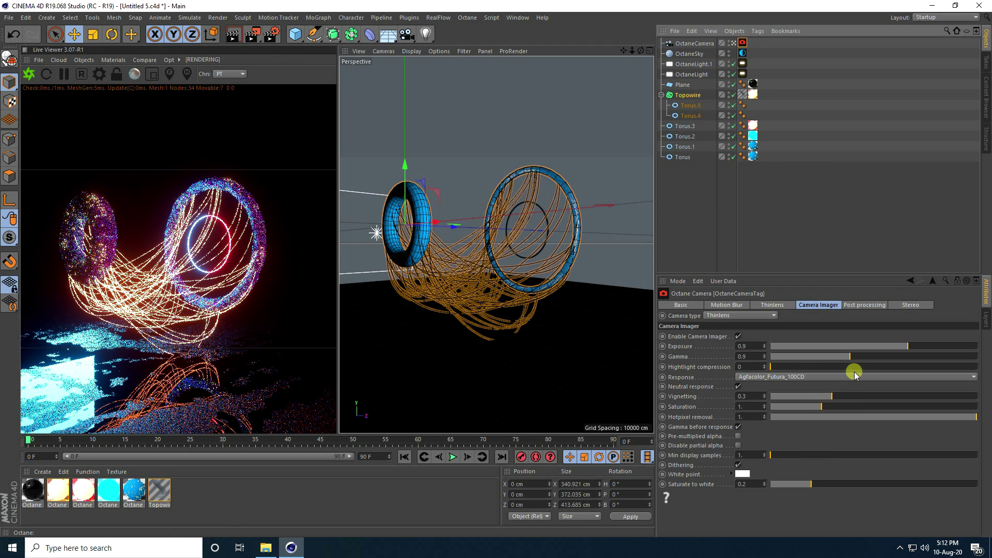
{"action": "left_click", "coordinate": [856, 306]}
{"action": "left_click", "coordinate": [729, 346]}
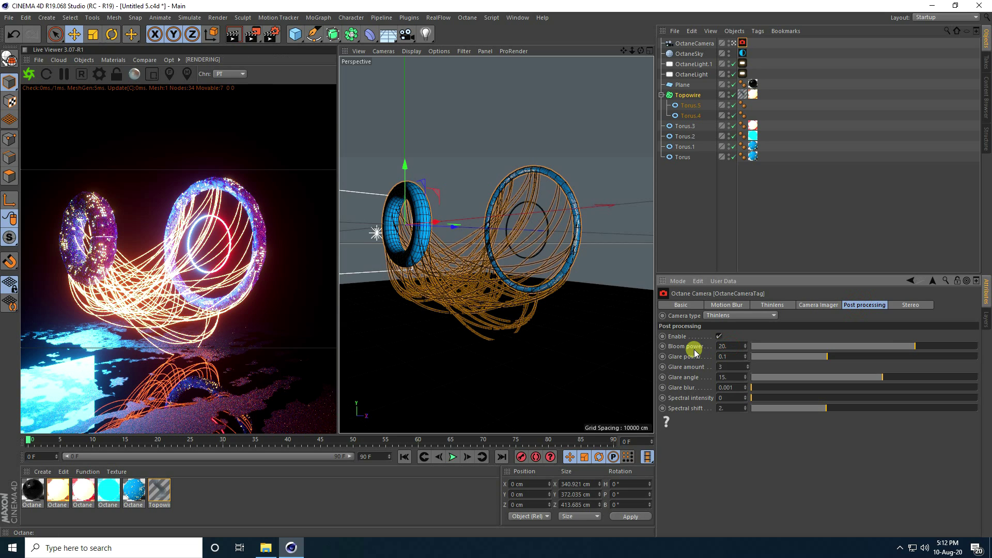
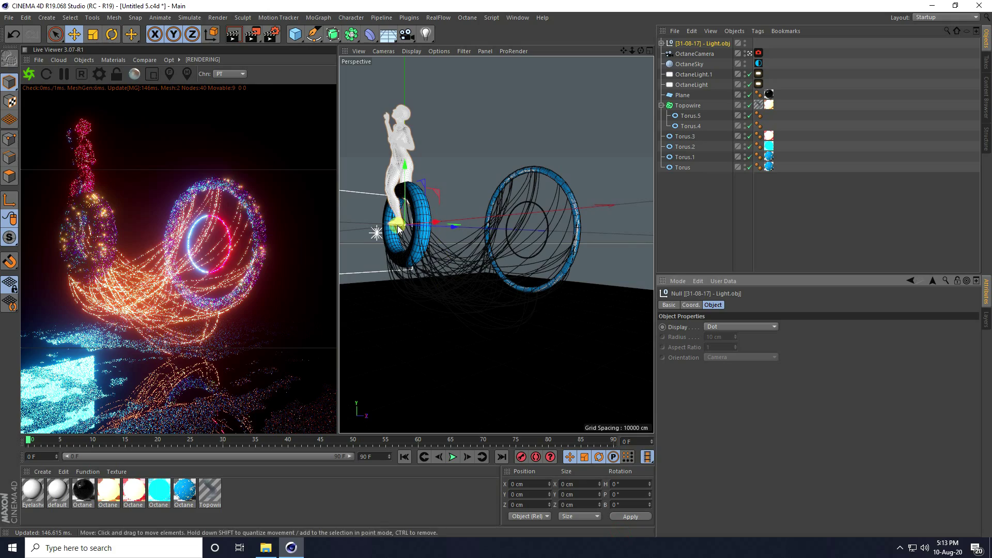
Move the human figure down in front of the rings and rotate its heading to -120°
{"action": "left_click_drag", "start_coordinate": [434, 223], "coordinate": [519, 216]}
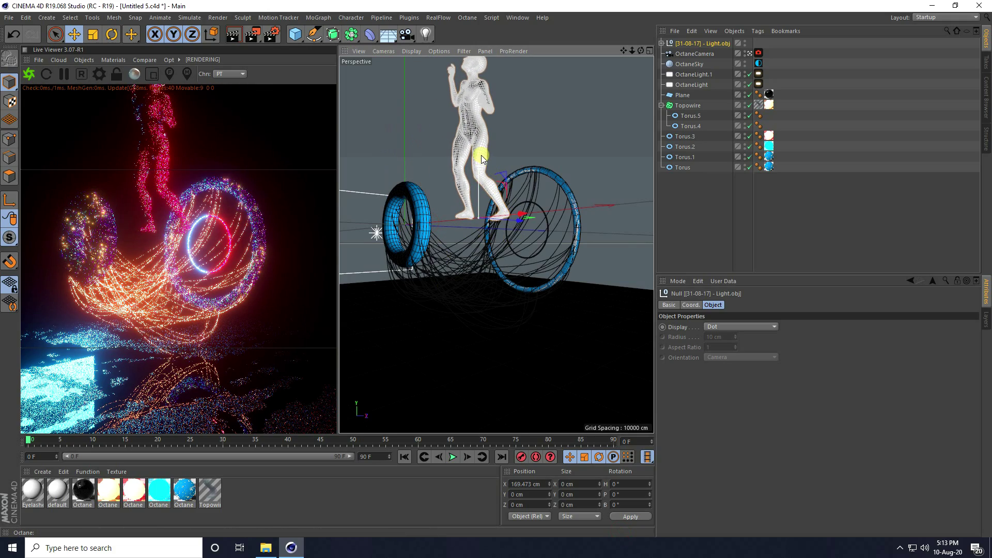
{"action": "left_click_drag", "start_coordinate": [483, 157], "coordinate": [490, 274]}
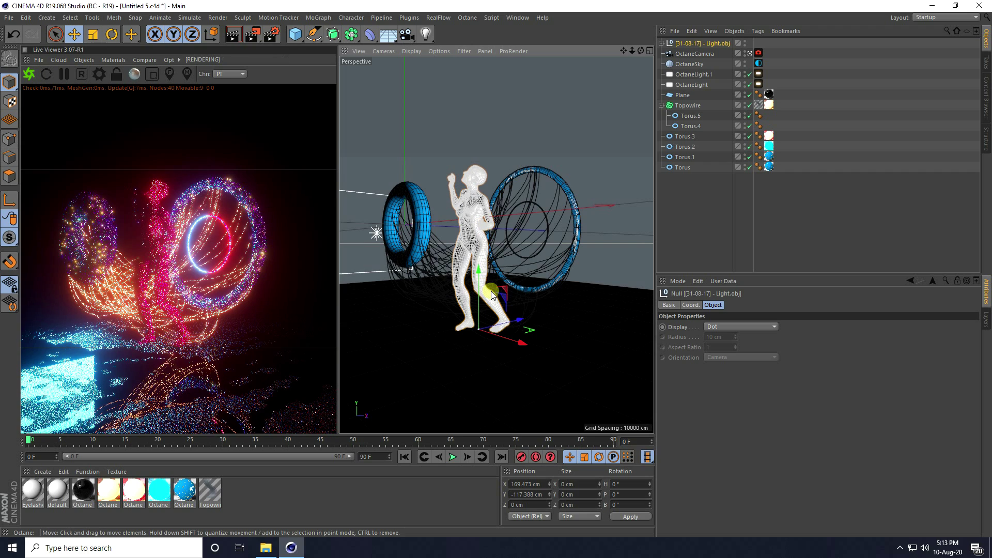
{"action": "left_click_drag", "start_coordinate": [522, 345], "coordinate": [396, 324]}
{"action": "left_click", "coordinate": [111, 34]}
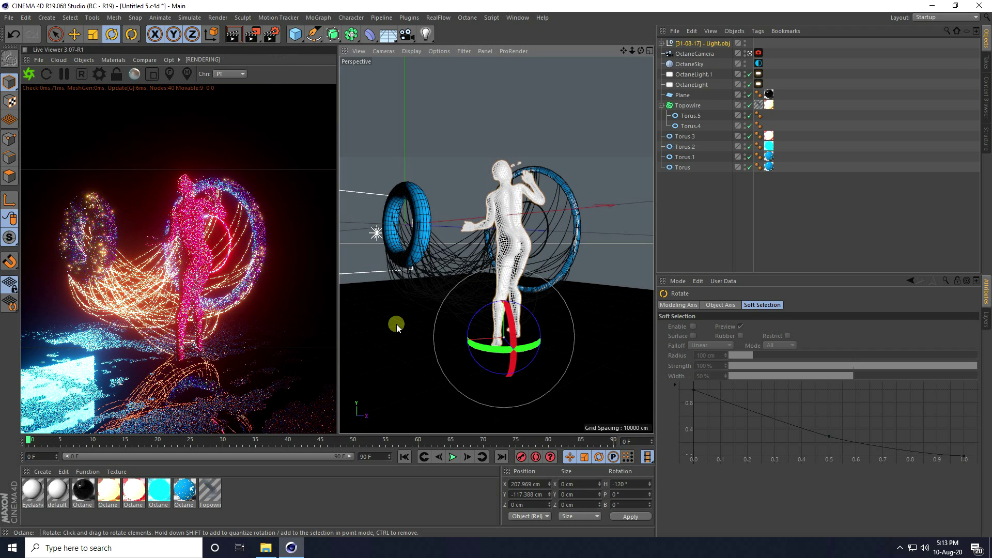
{"action": "left_click", "coordinate": [74, 34]}
{"action": "mouse_move", "coordinate": [463, 333]}
{"action": "left_mouse_down"}
{"action": "mouse_move", "coordinate": [436, 343]}
{"action": "mouse_move", "coordinate": [449, 347]}
{"action": "left_mouse_up"}
In the front view, lower the human figure to the floor at about Y -198 cm and shift it toward the rings
{"action": "middle_click", "coordinate": [485, 372]}
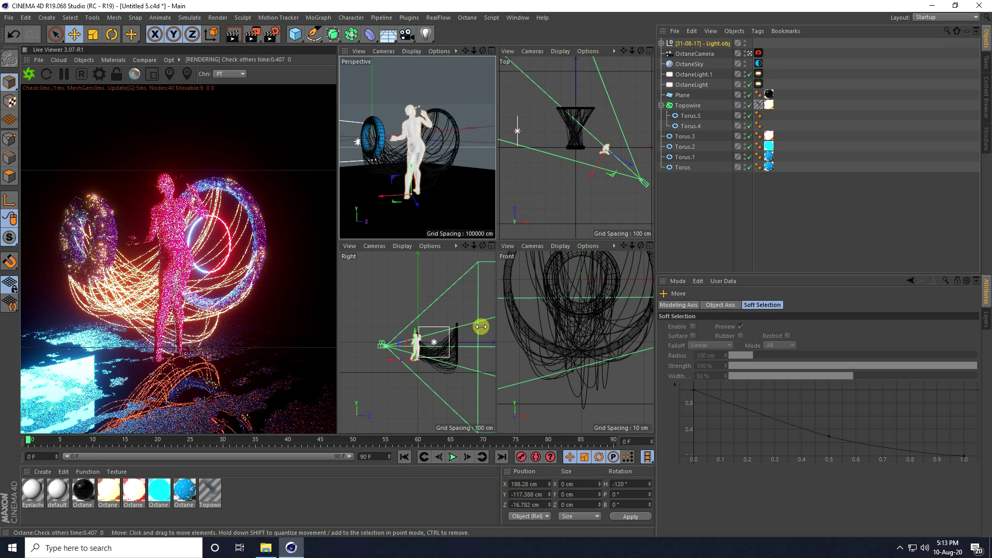
{"action": "middle_click", "coordinate": [503, 343]}
{"action": "scroll", "coordinate": [536, 266], "scroll_direction": "down", "scroll_amount": 3}
{"action": "scroll", "coordinate": [571, 227], "scroll_direction": "up", "scroll_amount": 5}
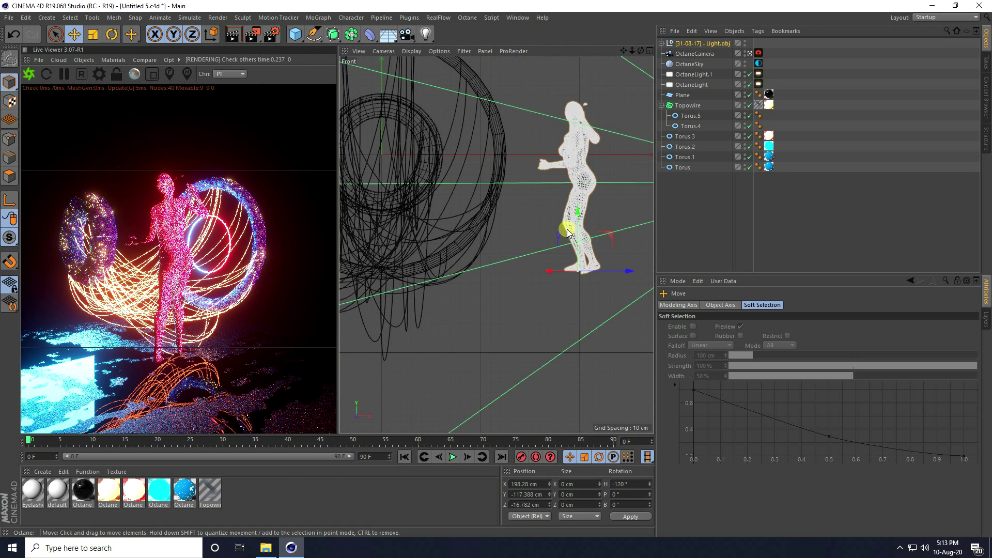
{"action": "left_click_drag", "start_coordinate": [576, 220], "coordinate": [584, 297]}
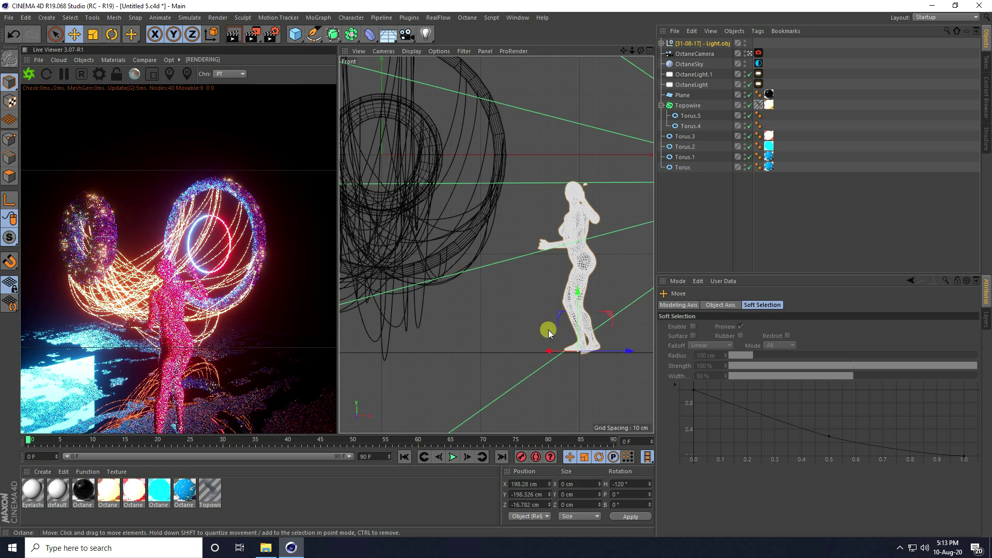
{"action": "left_click_drag", "start_coordinate": [550, 350], "coordinate": [461, 345]}
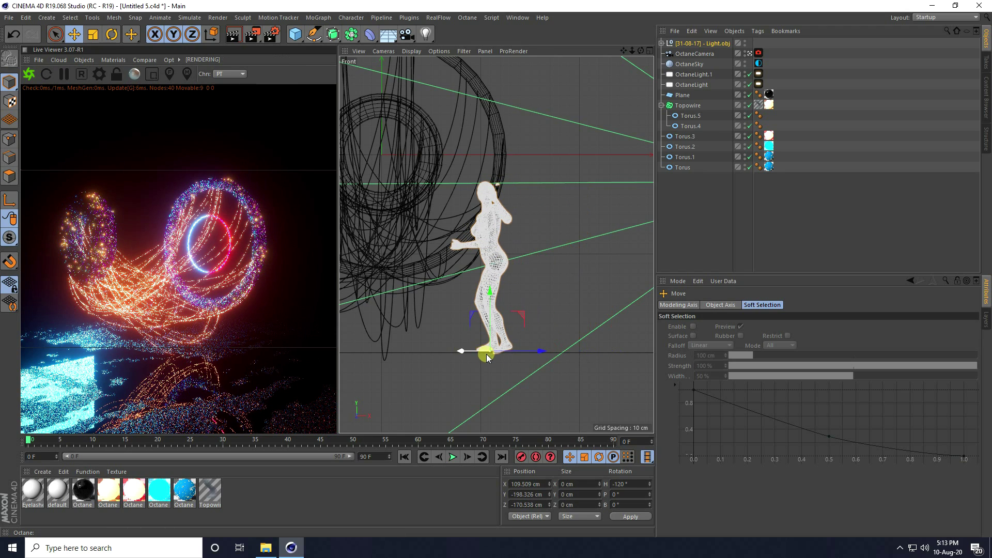
In the top view, move the human figure back into the camera's field of view, at about X 176 cm and Z 24 cm
{"action": "middle_click", "coordinate": [497, 316]}
{"action": "middle_click", "coordinate": [572, 137]}
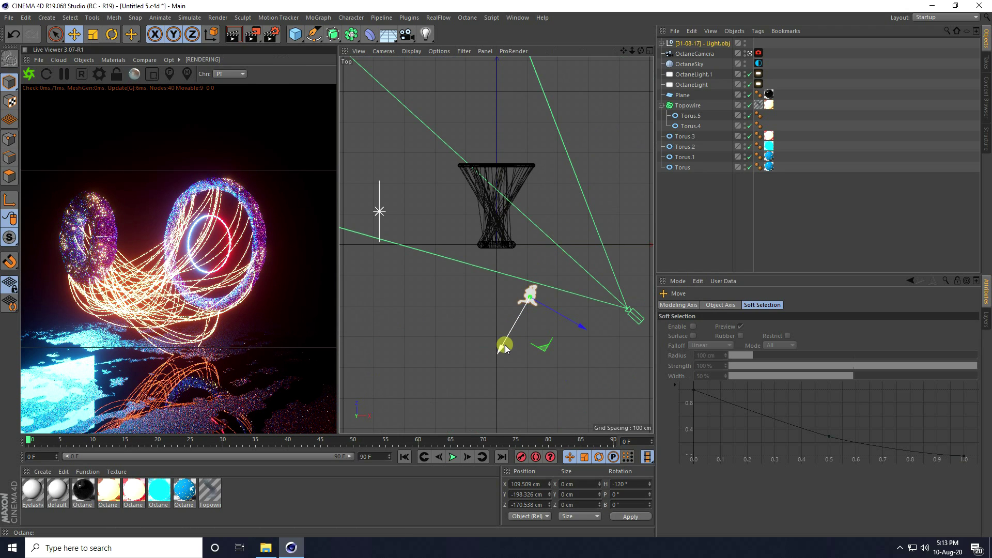
{"action": "left_click_drag", "start_coordinate": [505, 348], "coordinate": [498, 253]}
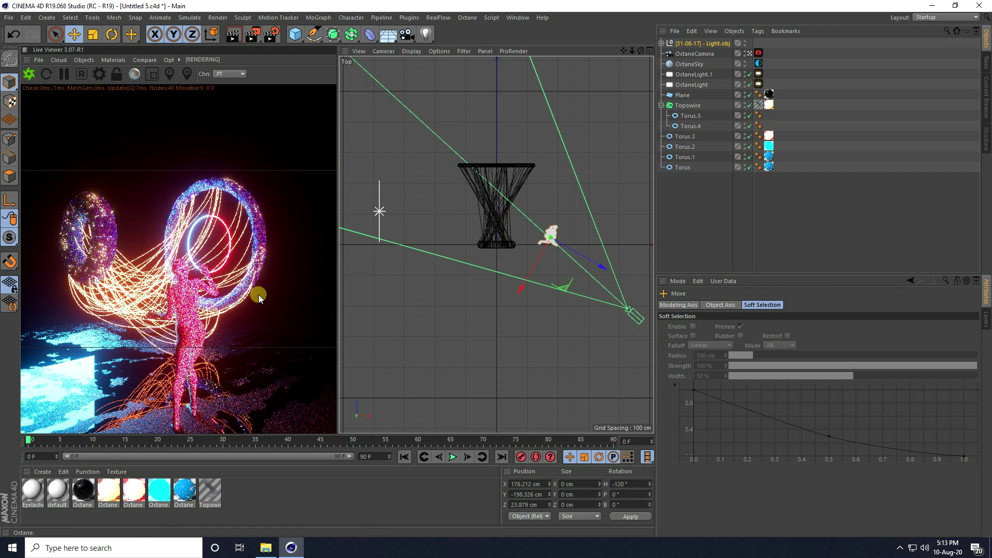
Create a new Octane material and apply it to the human figure
{"action": "left_click", "coordinate": [42, 472]}
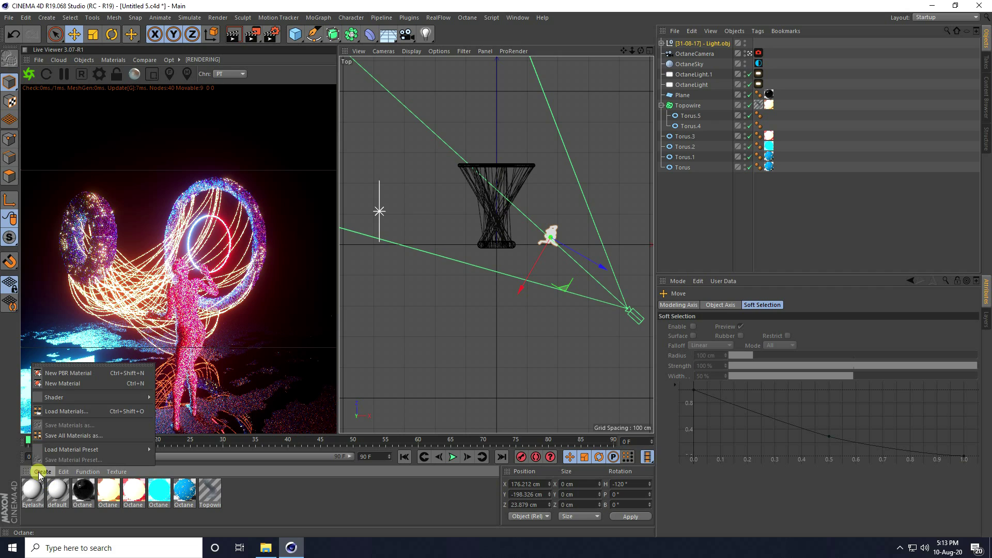
{"action": "mouse_move", "coordinate": [60, 397]}
{"action": "mouse_move", "coordinate": [175, 380]}
{"action": "left_click", "coordinate": [263, 376]}
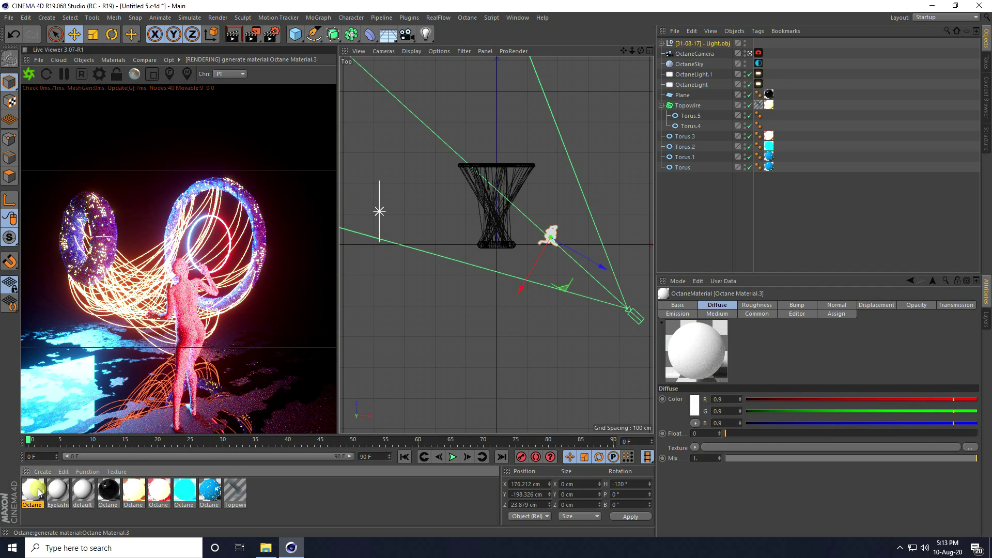
{"action": "left_click_drag", "start_coordinate": [35, 498], "coordinate": [699, 44]}
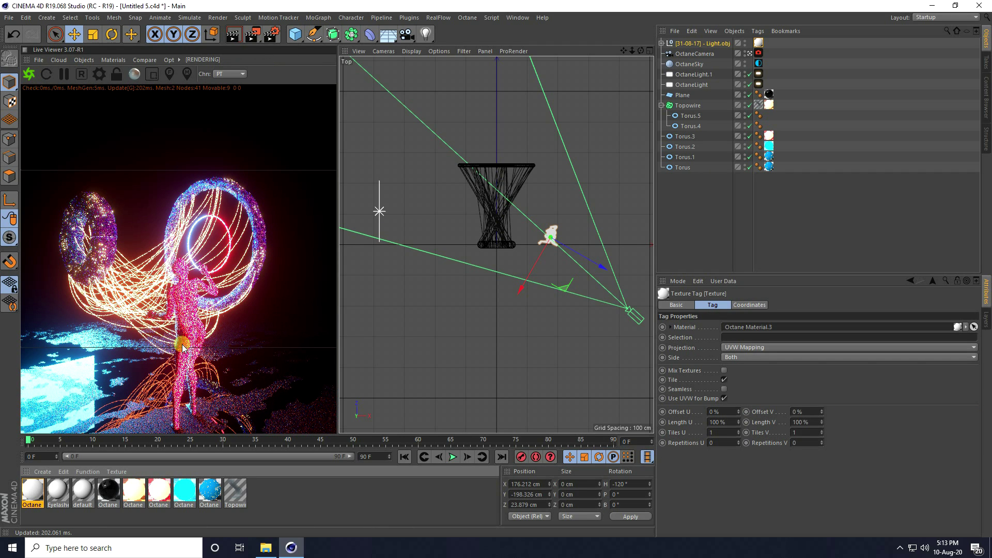
Scale the human figure down to a small size and move it nearer the rings, to about X 102 cm and Z 110 cm
{"action": "left_click", "coordinate": [687, 44]}
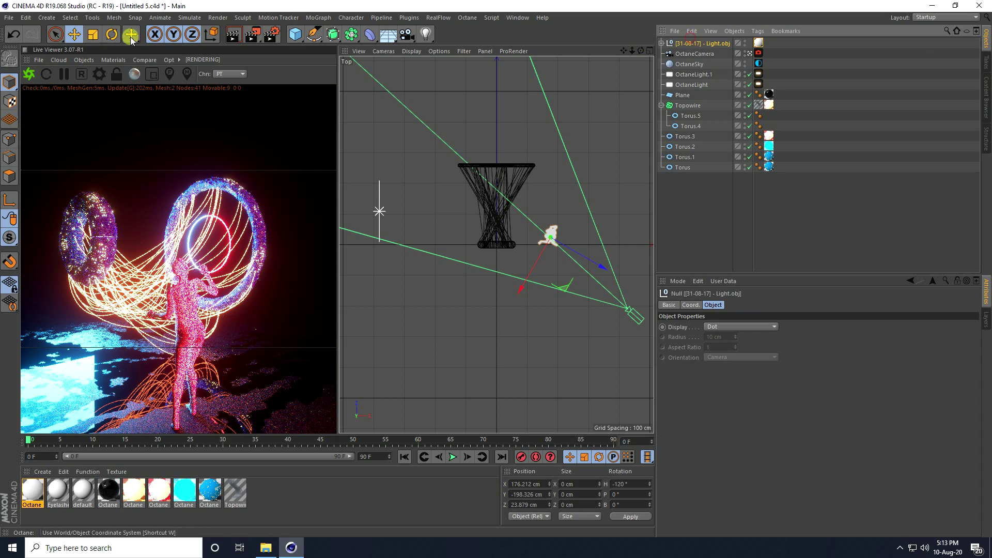
{"action": "left_click", "coordinate": [93, 35]}
{"action": "left_click_drag", "start_coordinate": [547, 209], "coordinate": [372, 355]}
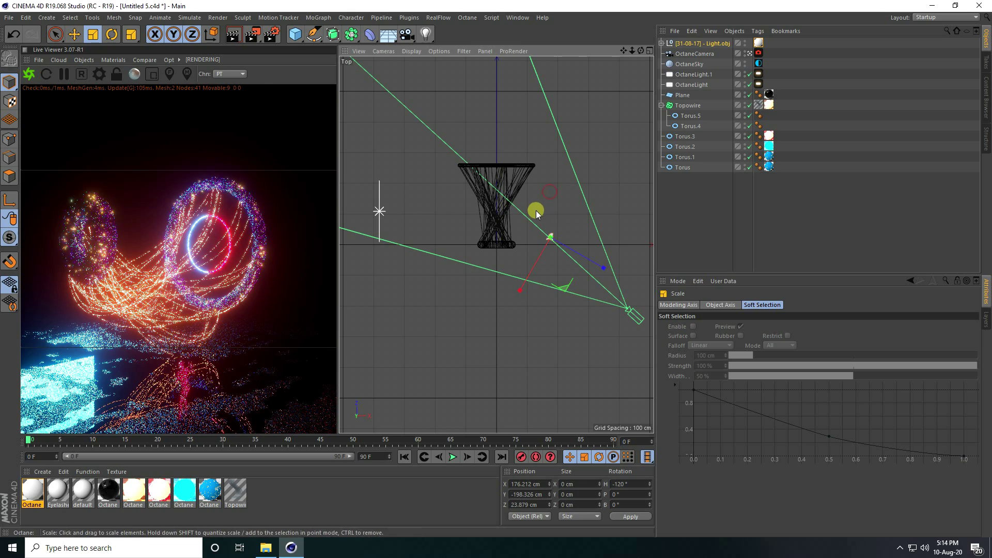
{"action": "left_click", "coordinate": [73, 34]}
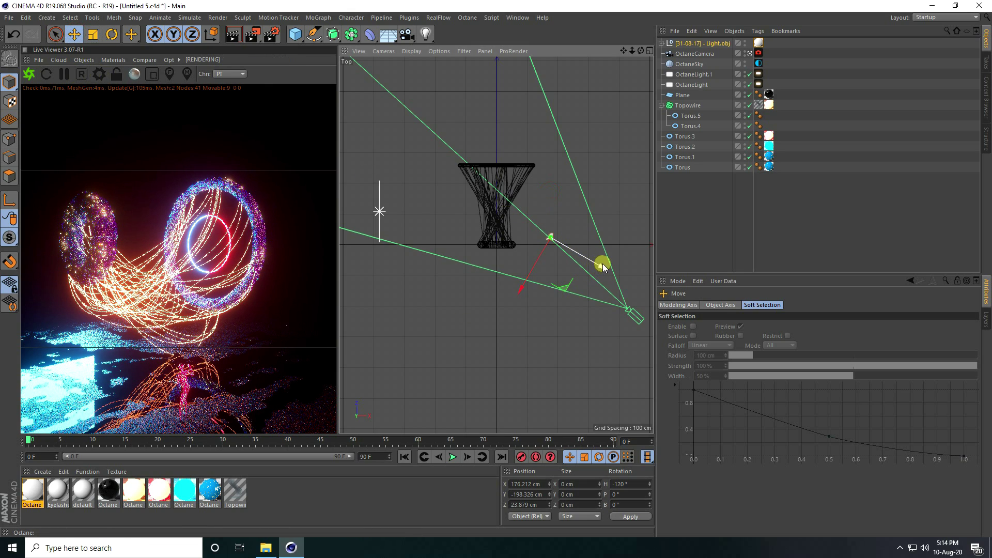
{"action": "left_click_drag", "start_coordinate": [603, 266], "coordinate": [488, 259]}
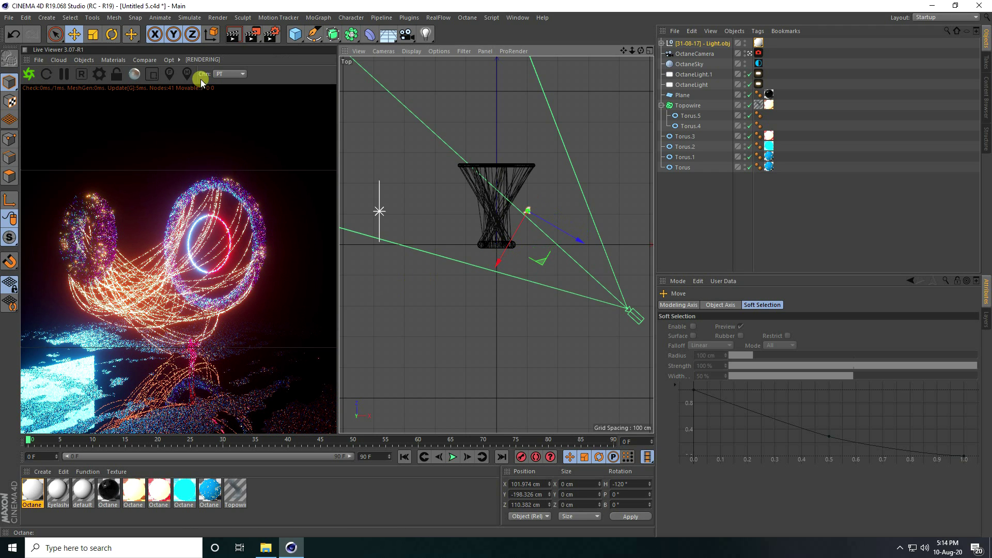
Set the render output to 1000 x 1000 pixels and choose Octane Renderer as the renderer
{"action": "left_click", "coordinate": [270, 36]}
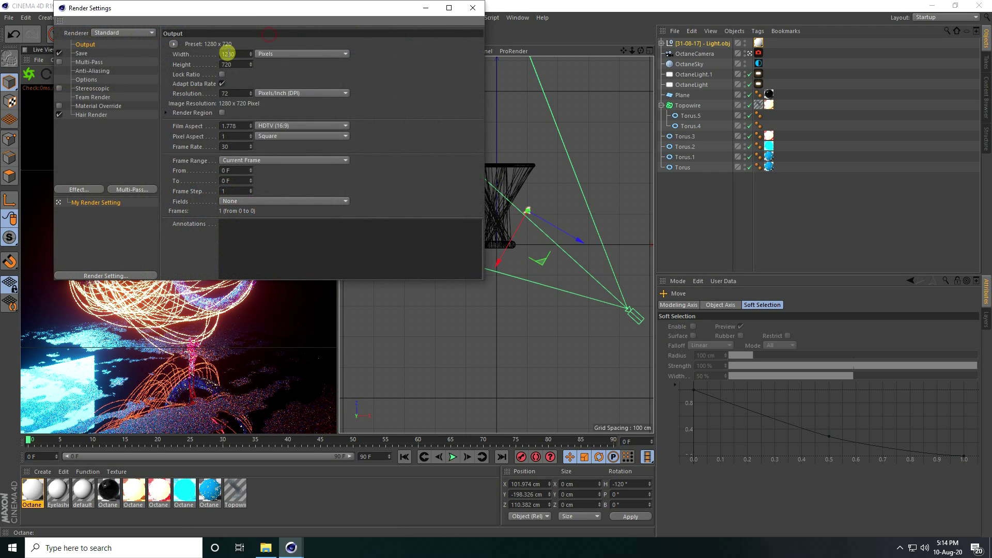
{"action": "type", "text": "10"}
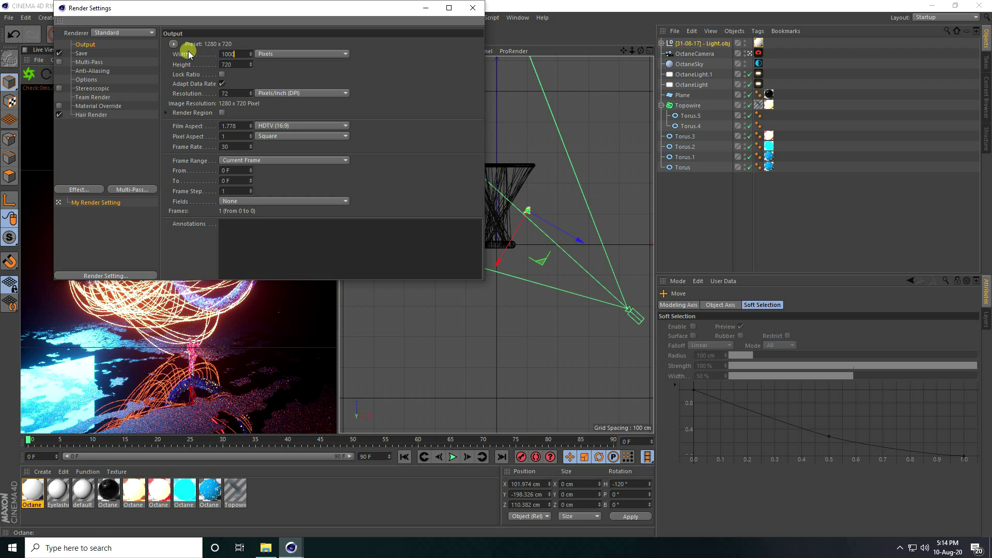
{"action": "key", "text": "Tab"}
{"action": "type", "text": "1"}
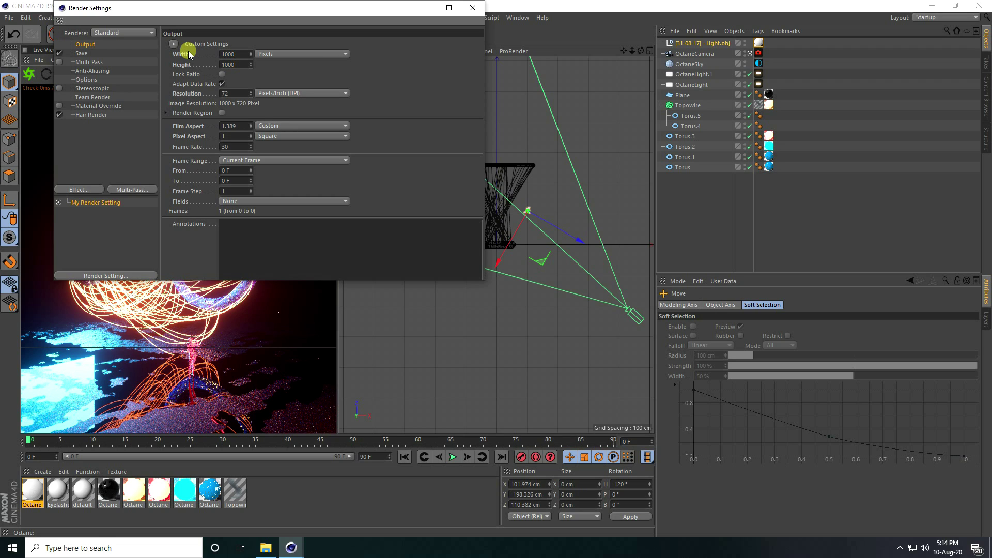
{"action": "left_click", "coordinate": [122, 33]}
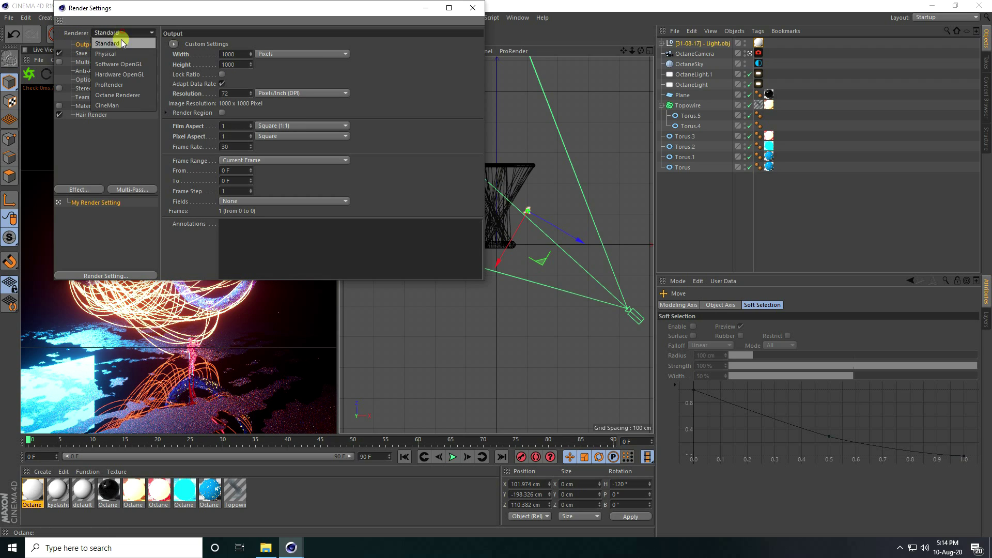
{"action": "left_click", "coordinate": [117, 94]}
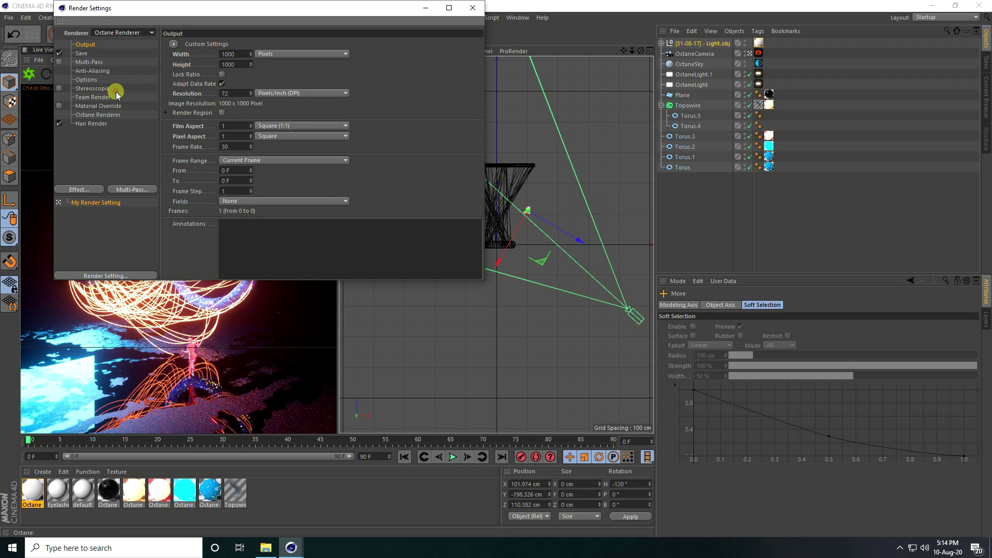
{"action": "left_click", "coordinate": [472, 7]}
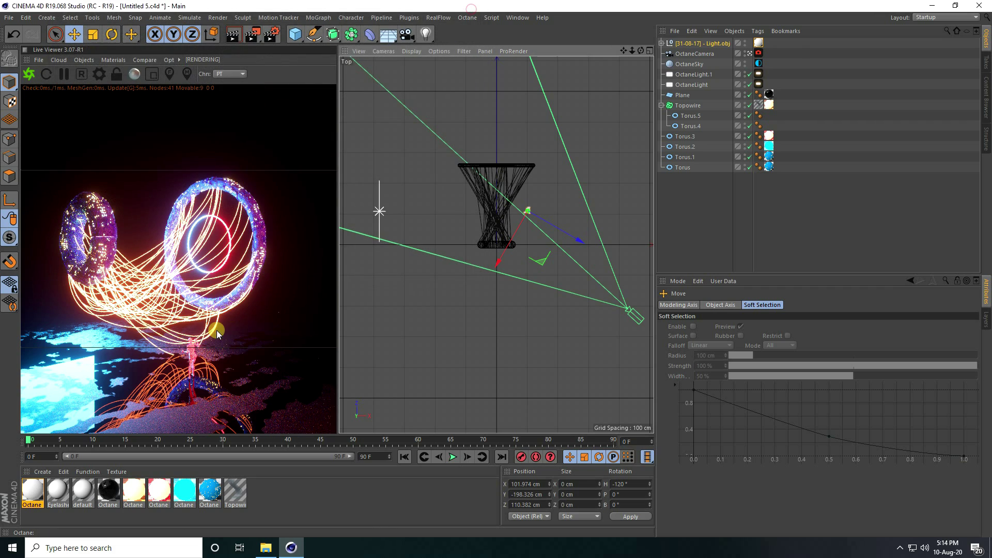
Restart the Octane live render and save the project
{"action": "left_click", "coordinate": [31, 74]}
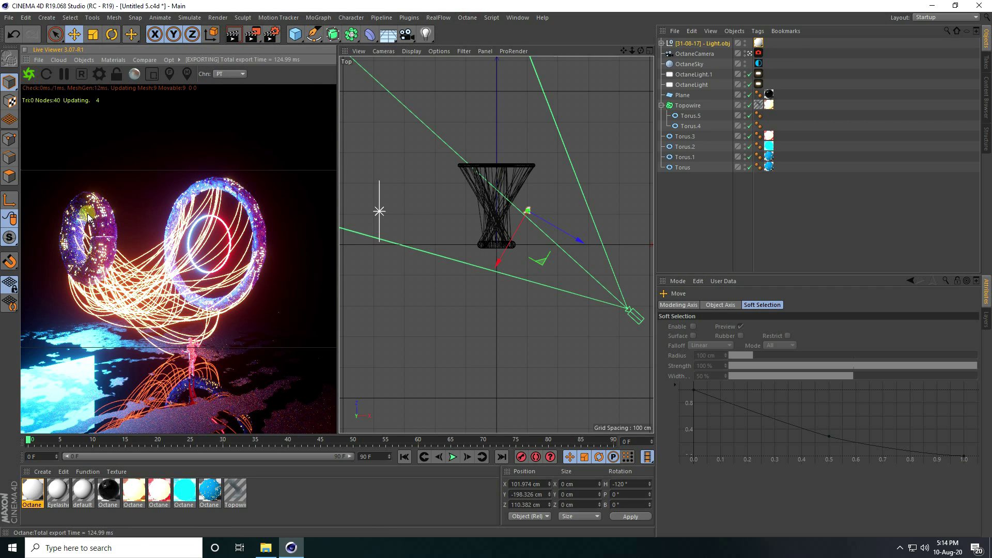
{"action": "left_click", "coordinate": [9, 18]}
{"action": "left_click", "coordinate": [25, 103]}
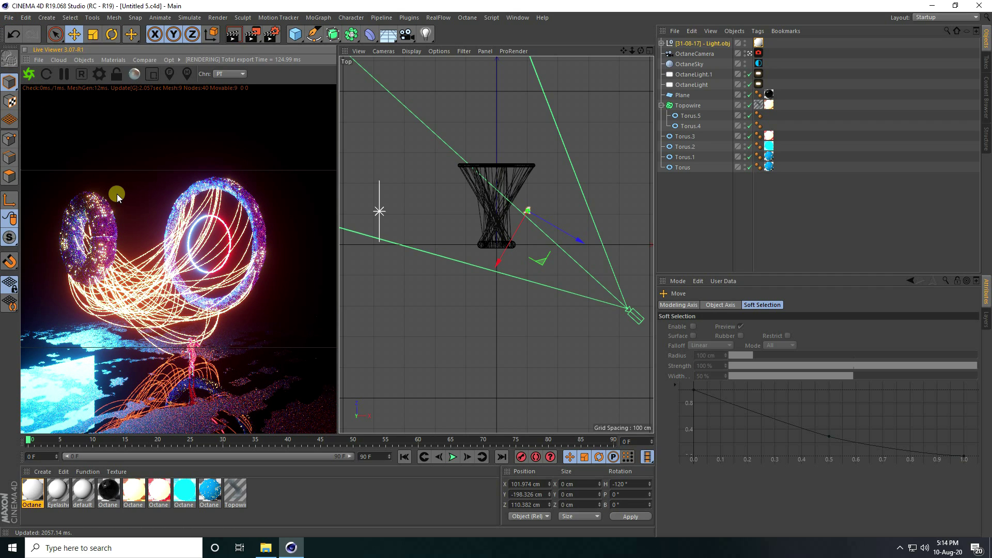
Render the scene to a maximized Picture Viewer with the whole image in view
{"action": "left_click", "coordinate": [252, 35]}
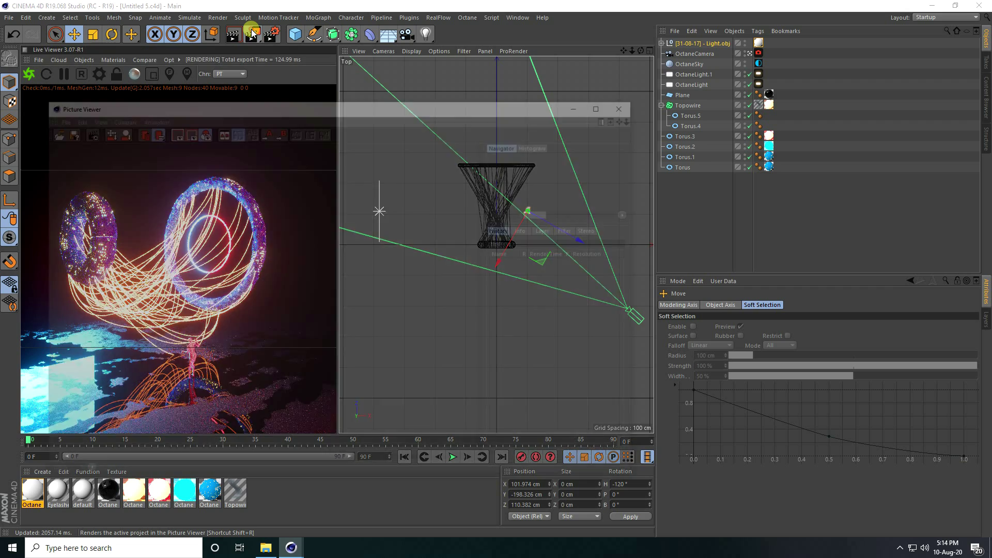
{"action": "left_click", "coordinate": [607, 102]}
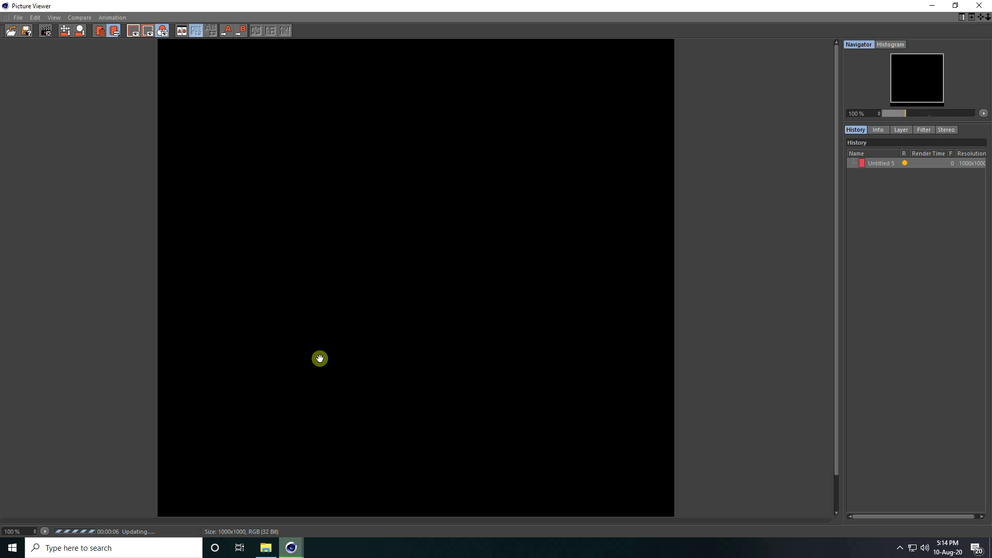
{"action": "scroll", "coordinate": [320, 359], "scroll_direction": "down", "scroll_amount": 2}
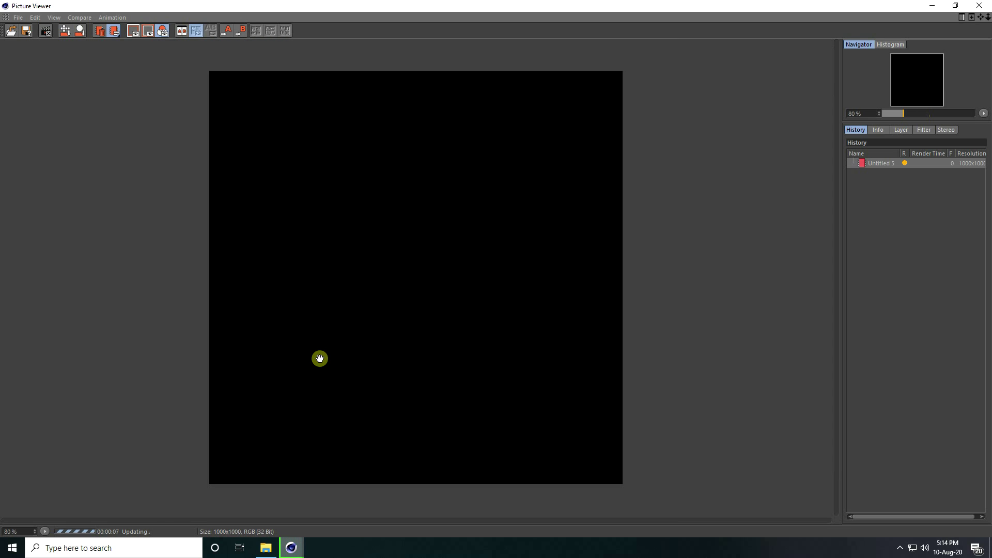